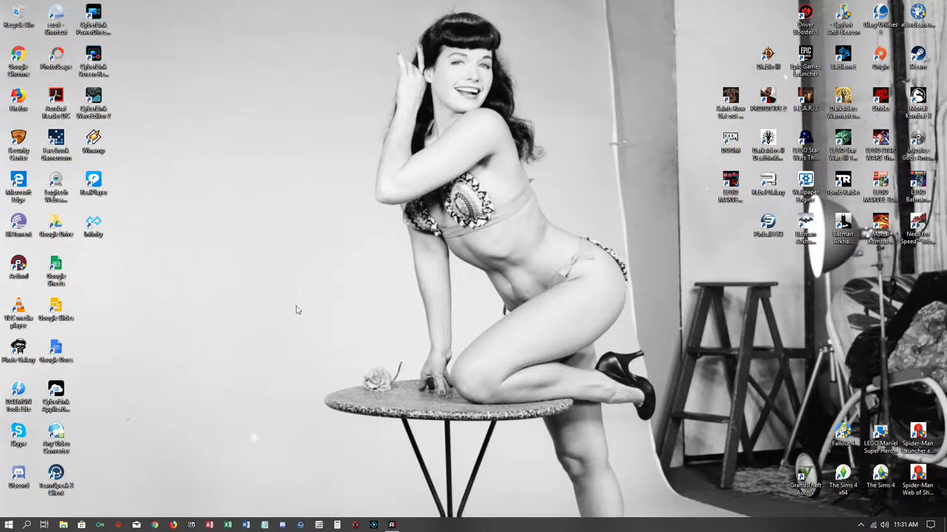
Step: Launch Infinity and look over the new games on its home page and its general settings
{"action": "double_click", "coordinate": [95, 227]}
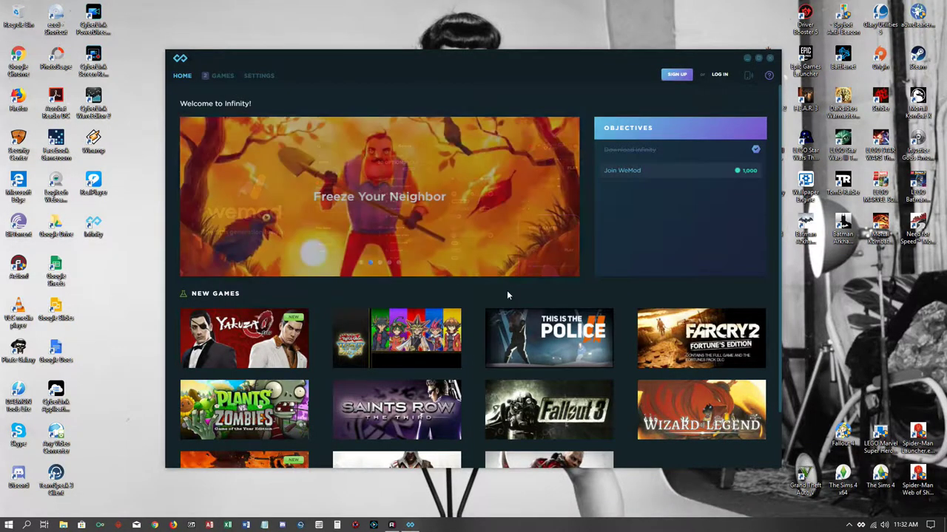
{"action": "scroll", "coordinate": [507, 294], "scroll_direction": "down", "scroll_amount": 2}
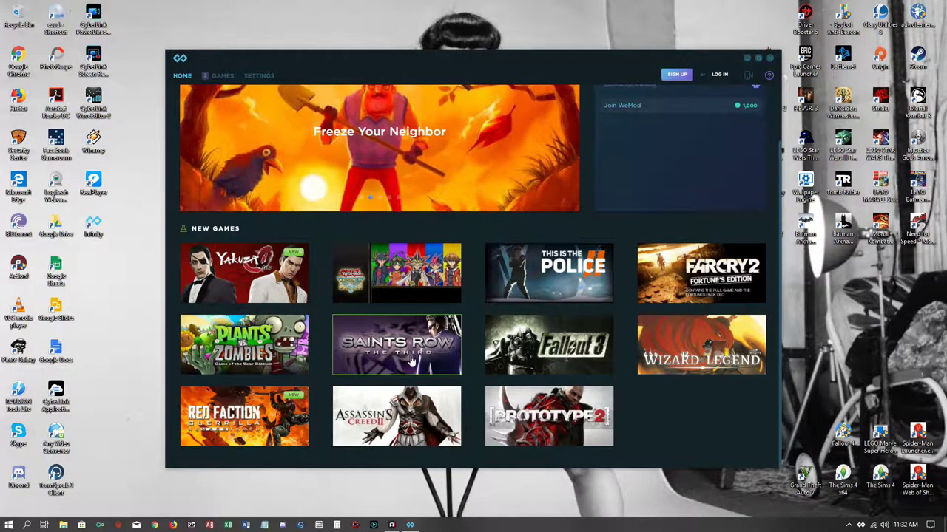
{"action": "scroll", "coordinate": [497, 341], "scroll_direction": "up", "scroll_amount": 2}
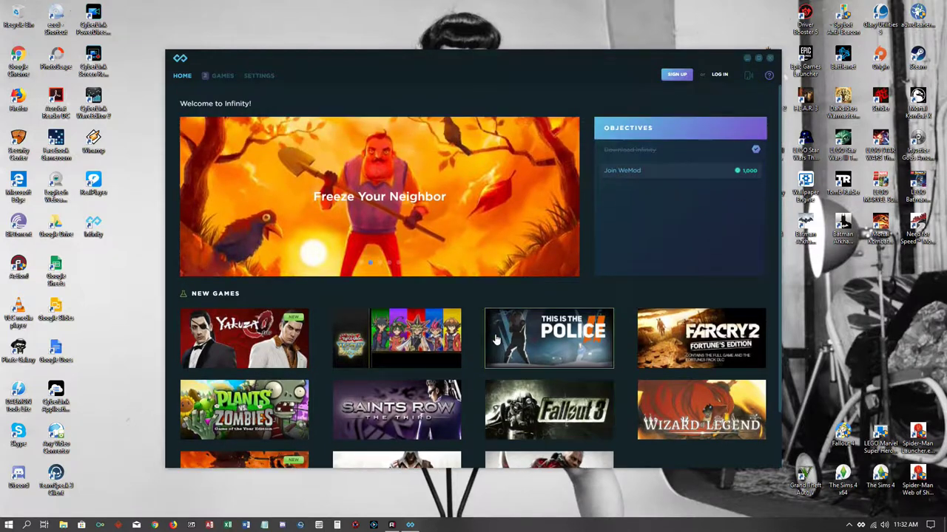
{"action": "left_click", "coordinate": [260, 76]}
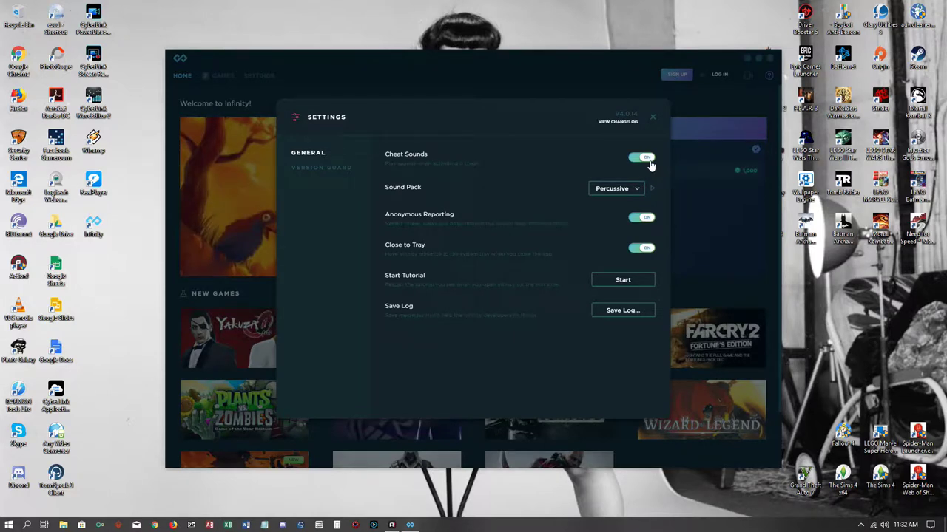
{"action": "left_click", "coordinate": [652, 117]}
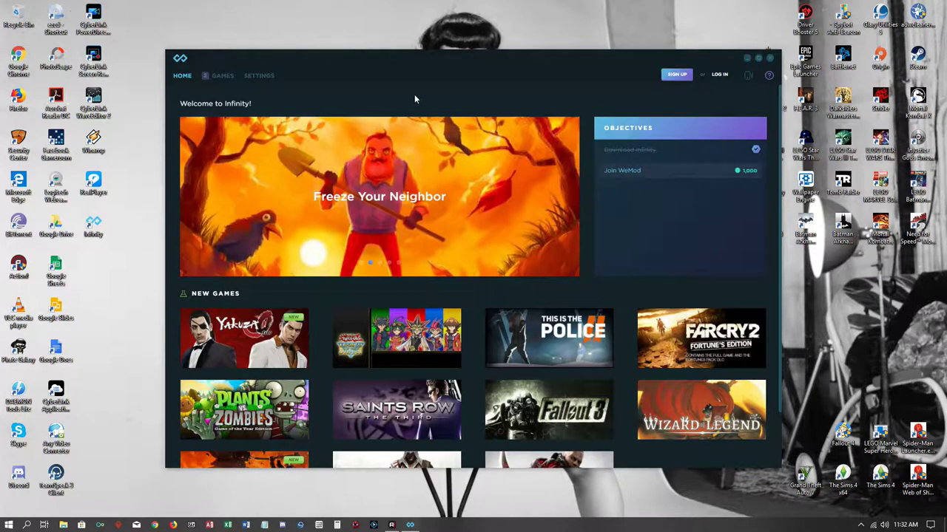
Step: Open the games list, collapse the Owned group and browse the titles under Not Installed
{"action": "left_click", "coordinate": [222, 78]}
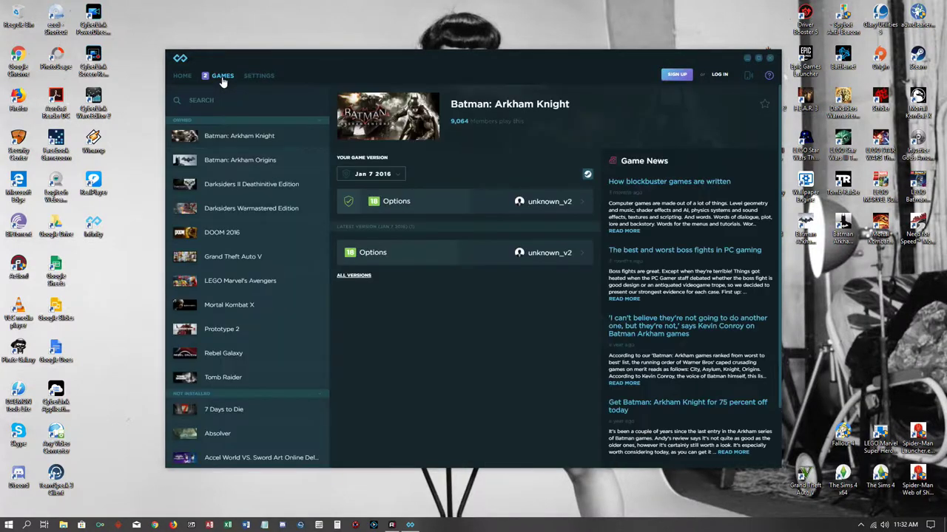
{"action": "left_click", "coordinate": [319, 121]}
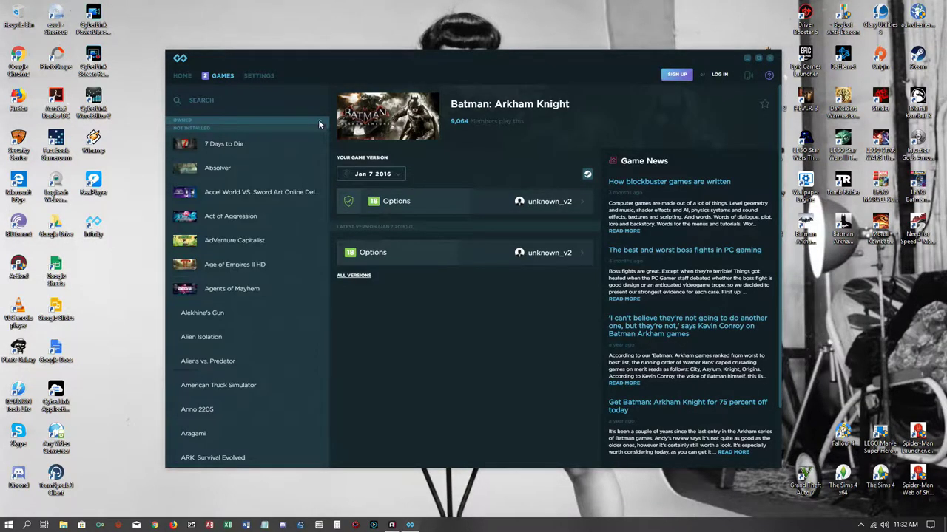
{"action": "left_click", "coordinate": [320, 129]}
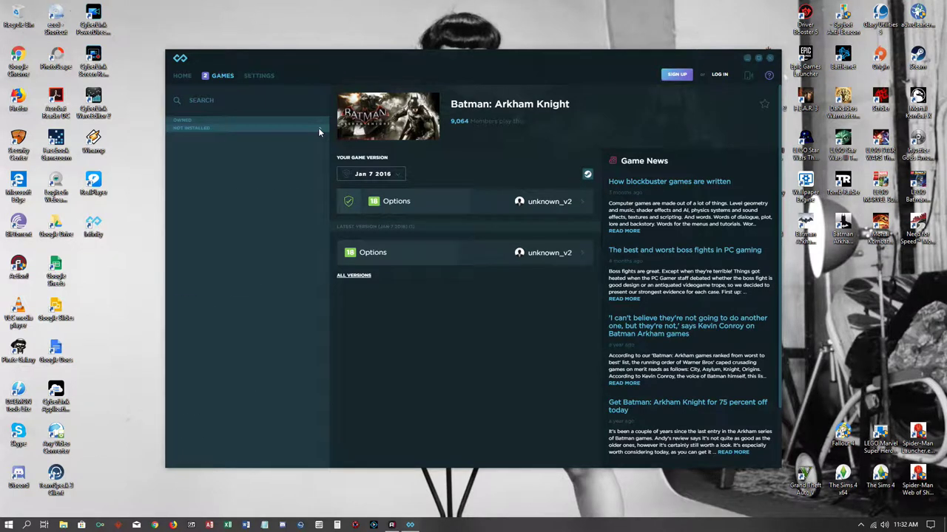
{"action": "left_click", "coordinate": [319, 131]}
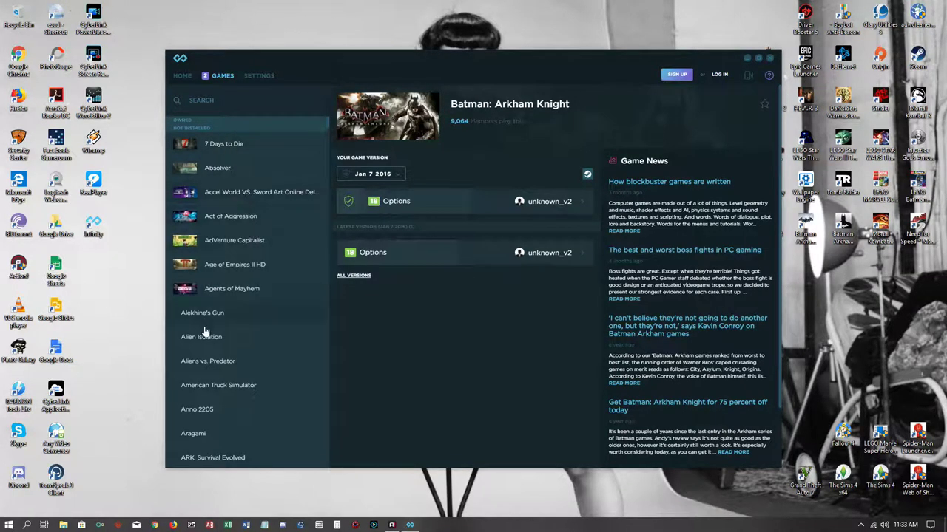
{"action": "scroll", "coordinate": [241, 311], "scroll_direction": "down", "scroll_amount": 3}
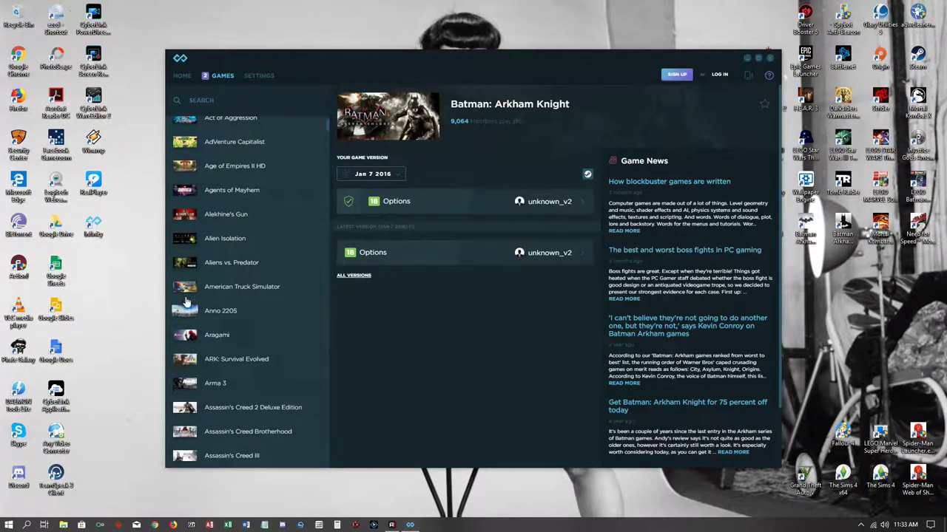
{"action": "scroll", "coordinate": [301, 216], "scroll_direction": "up", "scroll_amount": 2}
{"action": "scroll", "coordinate": [309, 225], "scroll_direction": "down", "scroll_amount": 10}
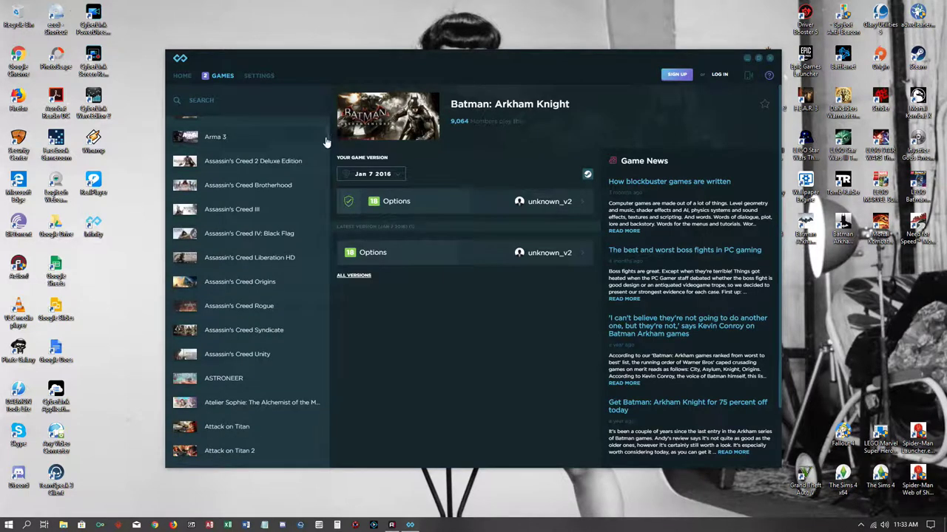
{"action": "mouse_move", "coordinate": [326, 136]}
{"action": "left_mouse_down"}
{"action": "mouse_move", "coordinate": [326, 479]}
{"action": "mouse_move", "coordinate": [329, 122]}
{"action": "left_mouse_up"}
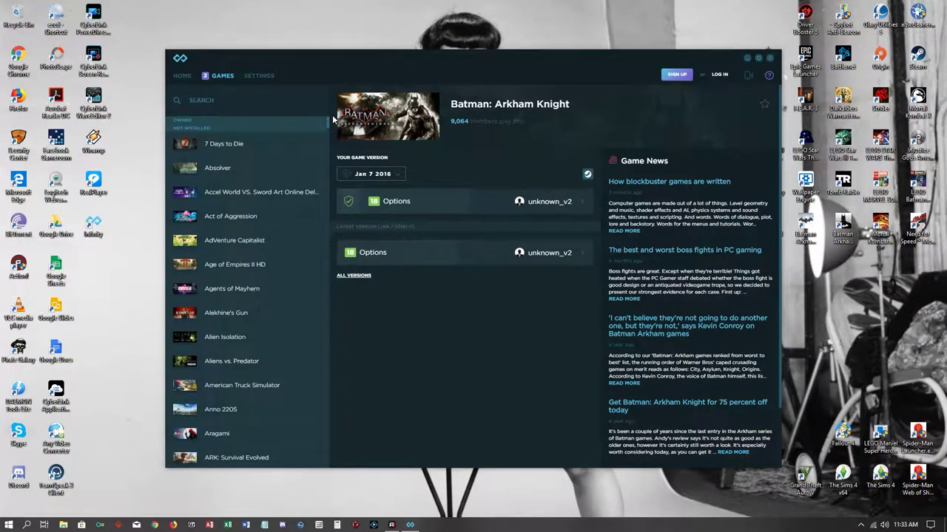
Step: Show only the owned games in the list and open the Batman: Arkham Knight cheats for the installed game version
{"action": "left_click", "coordinate": [320, 130]}
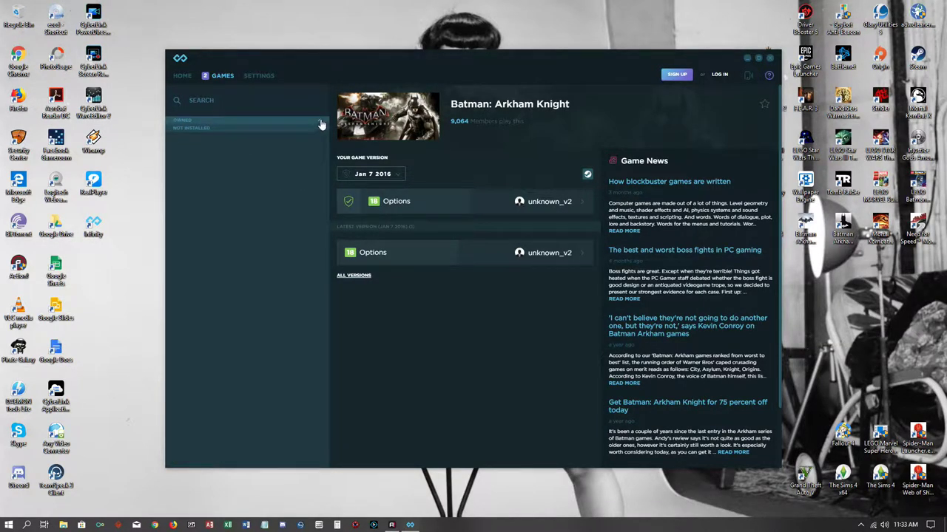
{"action": "left_click", "coordinate": [319, 122]}
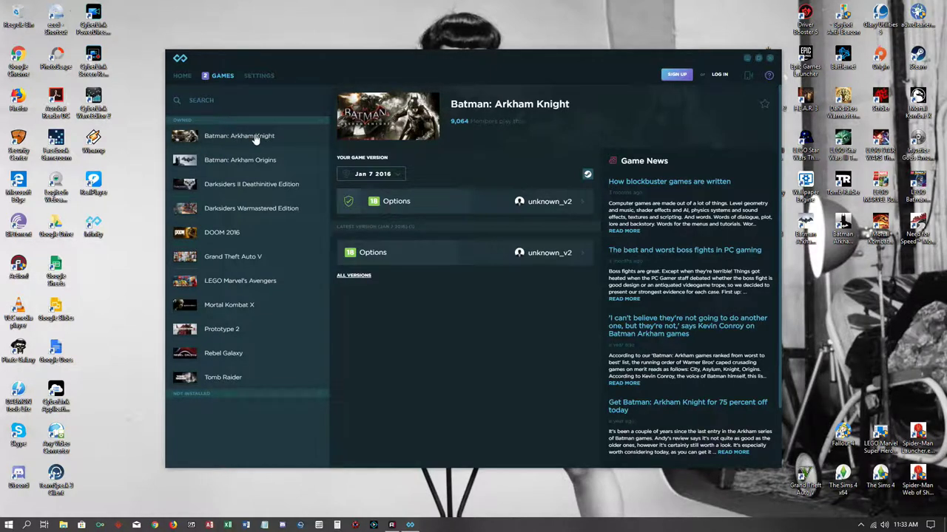
{"action": "left_click", "coordinate": [550, 202]}
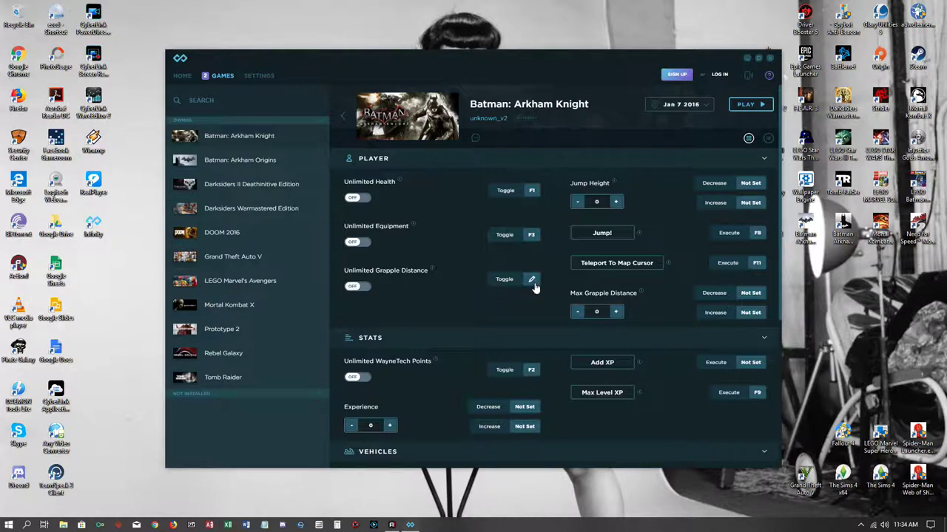
Step: Examine the Batman: Arkham Knight cheats and their hotkeys in the Player, Stats, Vehicles, Physics and Game sections
{"action": "scroll", "coordinate": [534, 287], "scroll_direction": "down", "scroll_amount": 4}
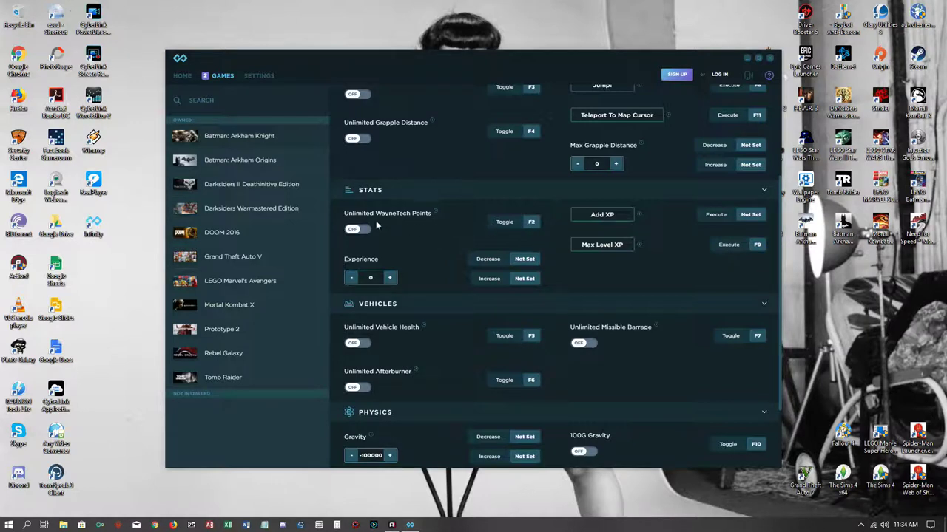
{"action": "left_click", "coordinate": [529, 222]}
{"action": "key", "text": "F3"}
{"action": "scroll", "coordinate": [450, 229], "scroll_direction": "down", "scroll_amount": 1}
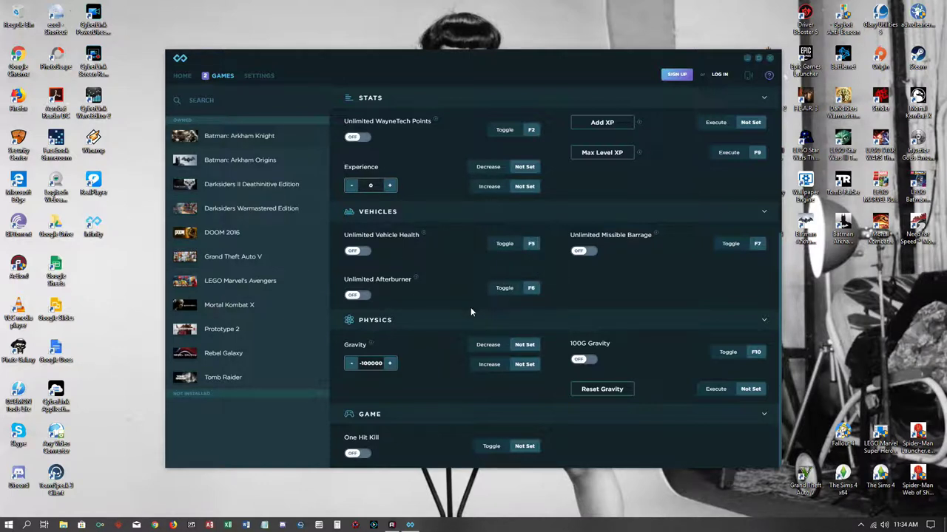
{"action": "scroll", "coordinate": [470, 311], "scroll_direction": "up", "scroll_amount": 5}
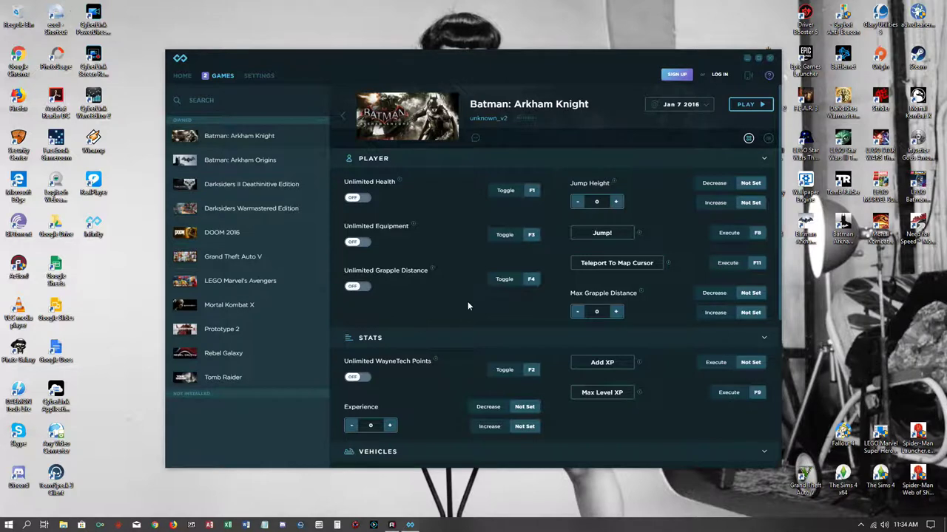
{"action": "scroll", "coordinate": [468, 303], "scroll_direction": "down", "scroll_amount": 3}
{"action": "scroll", "coordinate": [467, 304], "scroll_direction": "up", "scroll_amount": 3}
{"action": "scroll", "coordinate": [473, 306], "scroll_direction": "down", "scroll_amount": 1}
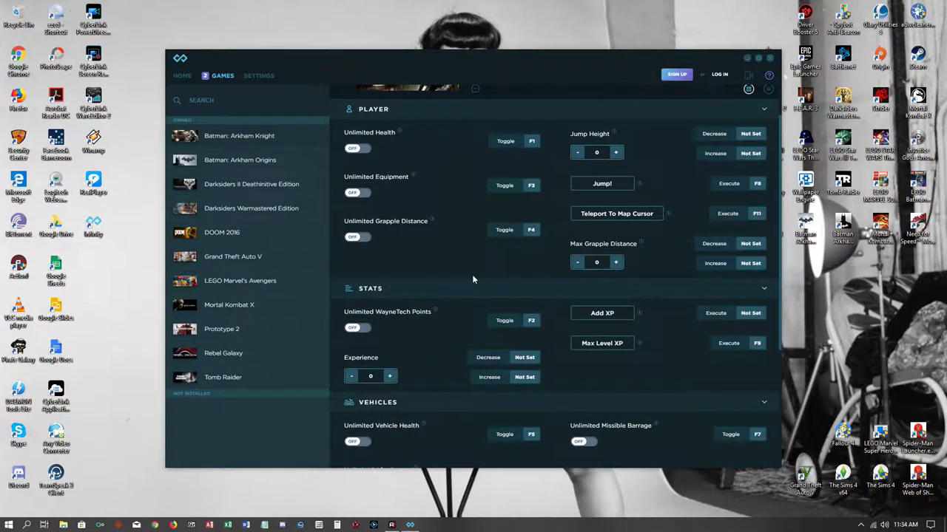
{"action": "scroll", "coordinate": [473, 279], "scroll_direction": "up", "scroll_amount": 1}
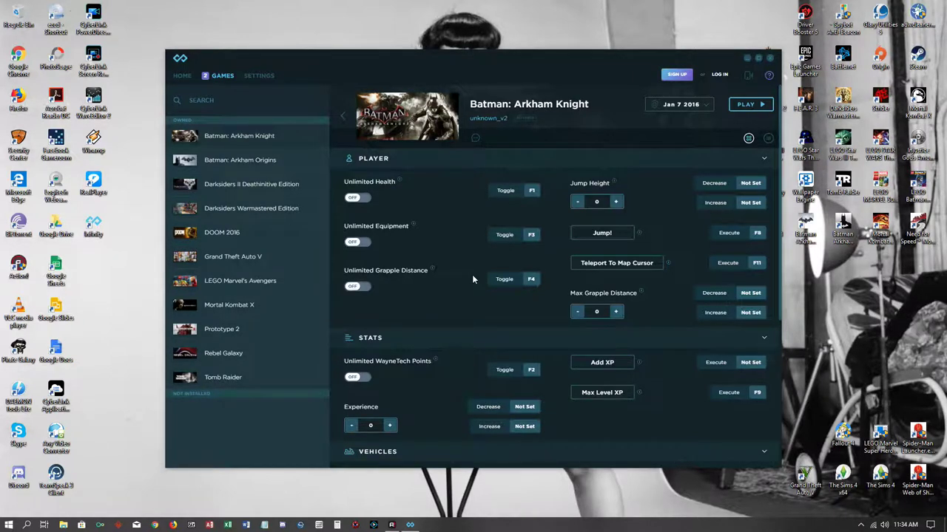
{"action": "scroll", "coordinate": [473, 279], "scroll_direction": "down", "scroll_amount": 5}
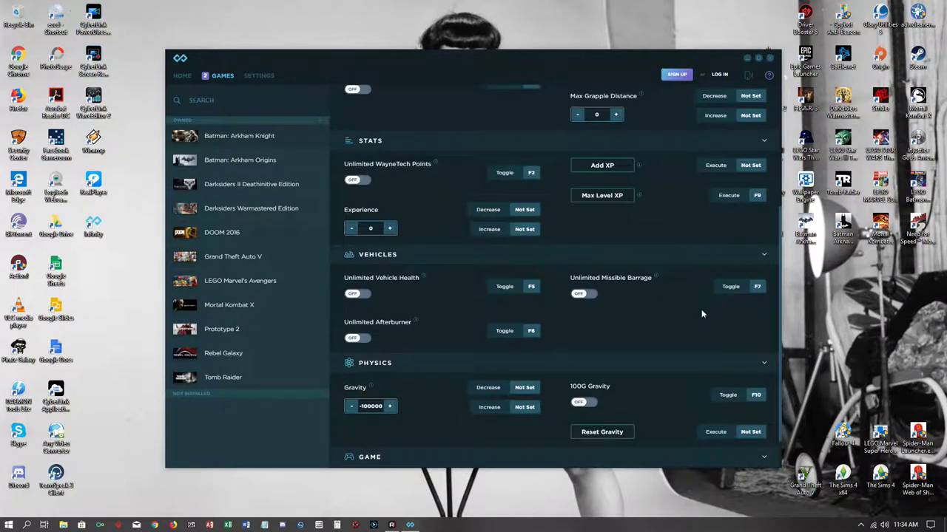
{"action": "scroll", "coordinate": [469, 294], "scroll_direction": "up", "scroll_amount": 5}
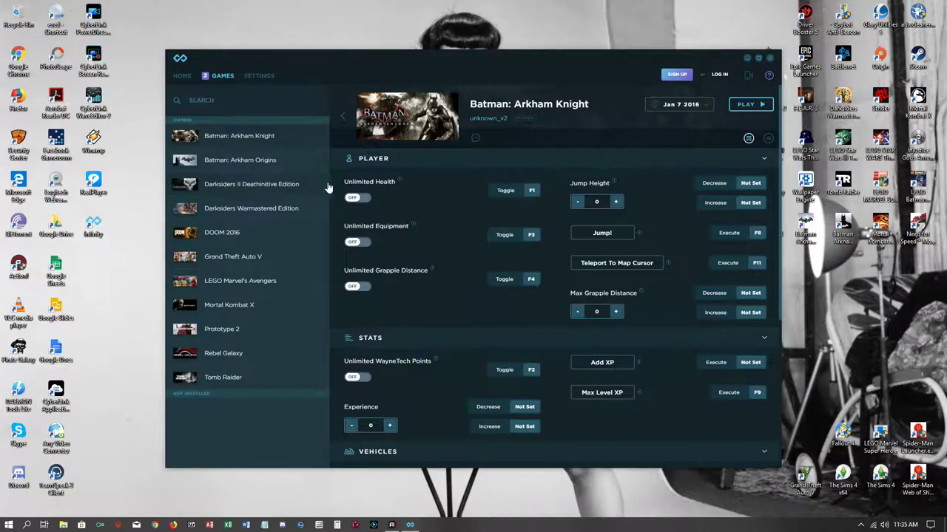
Step: Return to the Batman: Arkham Knight overview and review the cheat options offered for the latest version
{"action": "left_click", "coordinate": [253, 140]}
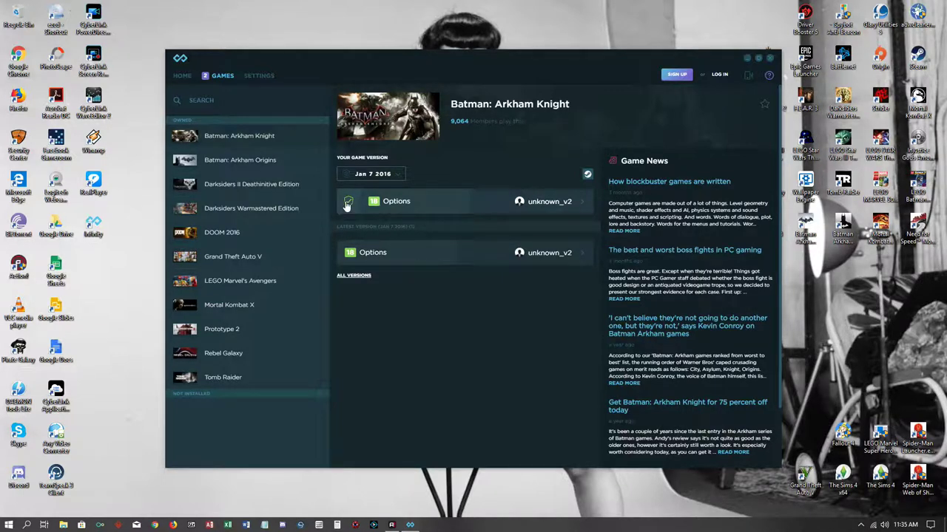
{"action": "left_click", "coordinate": [544, 258]}
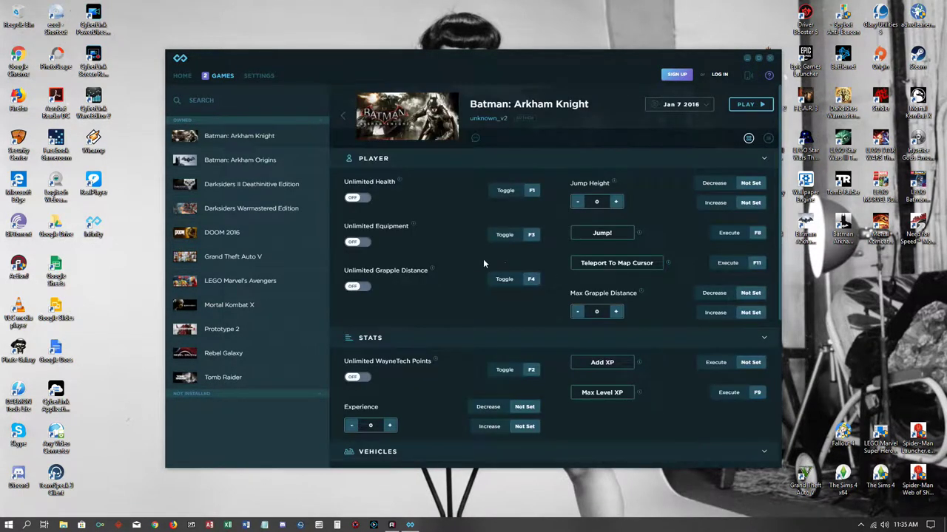
{"action": "scroll", "coordinate": [475, 266], "scroll_direction": "down", "scroll_amount": 3}
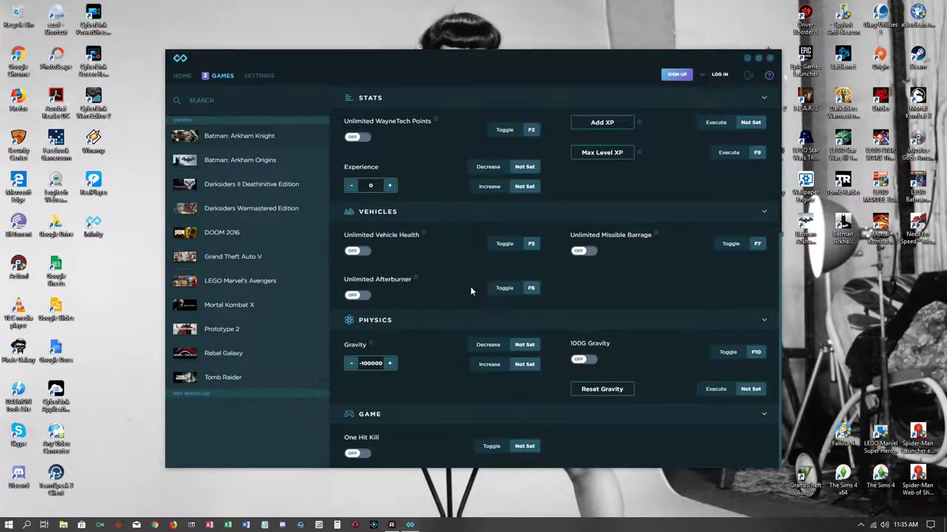
{"action": "scroll", "coordinate": [470, 286], "scroll_direction": "up", "scroll_amount": 4}
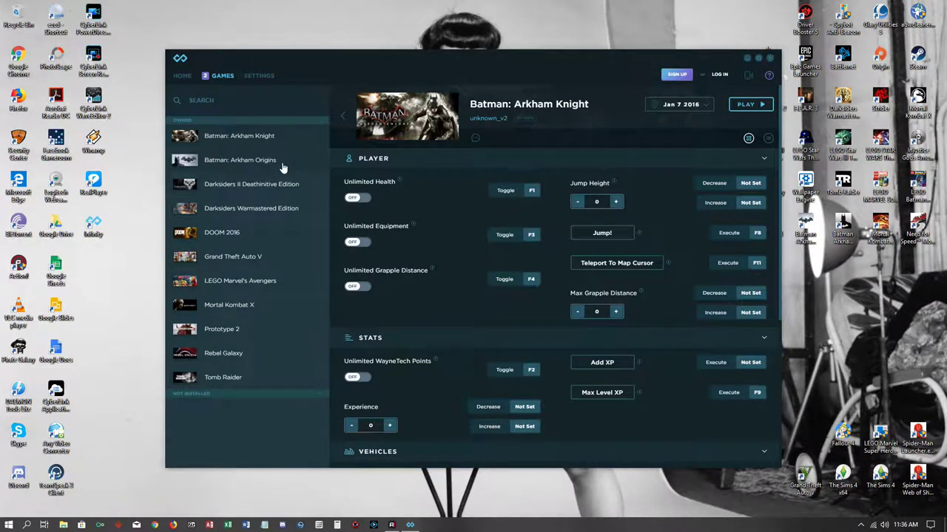
Step: Open the Grand Theft Auto V cheats for the installed game and move the window to uncover the desktop game icons
{"action": "left_click", "coordinate": [254, 264]}
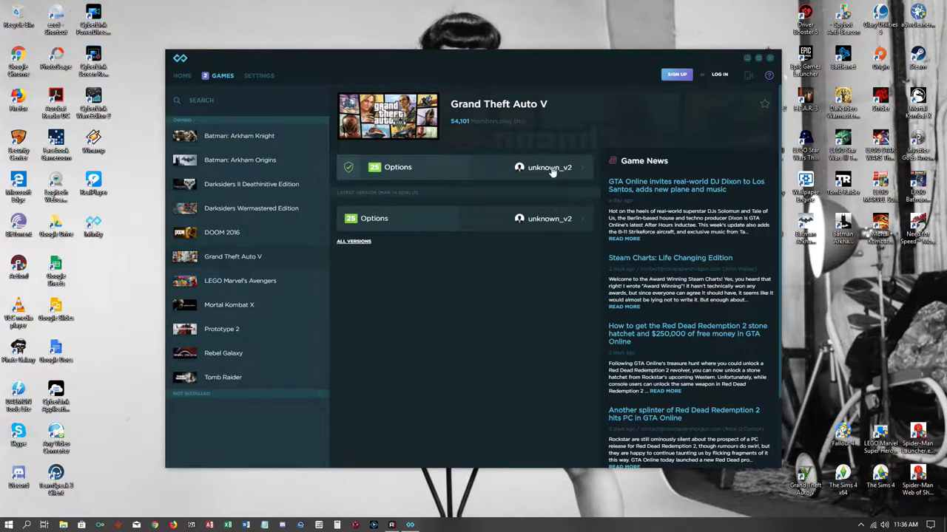
{"action": "left_click", "coordinate": [551, 169]}
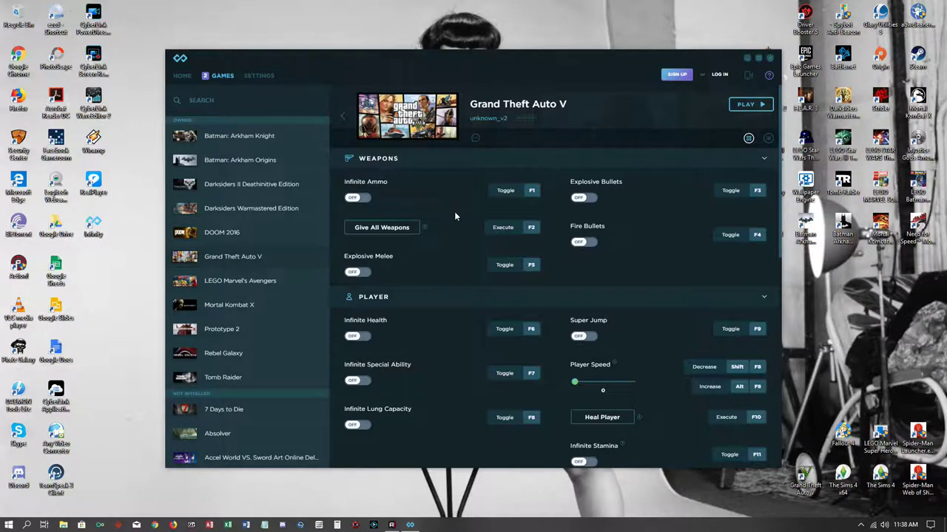
{"action": "left_click_drag", "start_coordinate": [581, 67], "coordinate": [529, 52]}
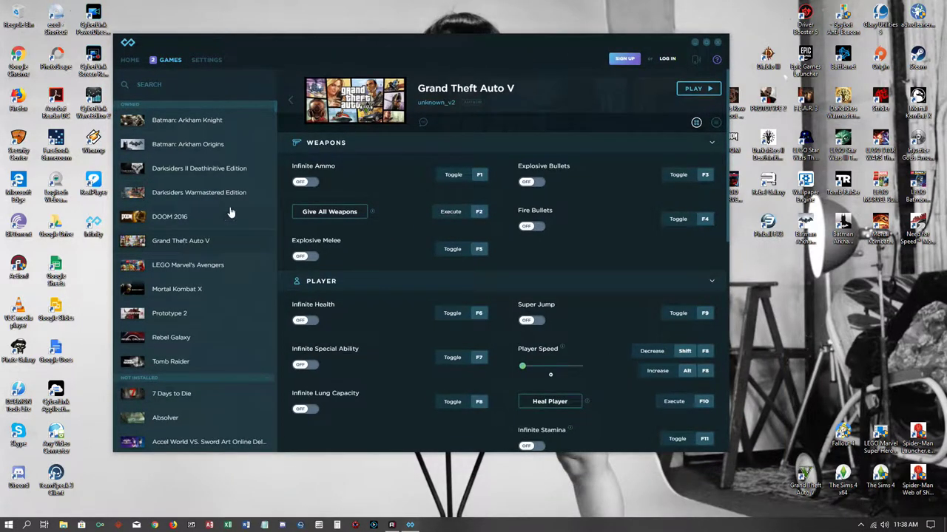
Step: Remove the Custom launch entry from Grand Theft Auto V and reposition the window on the desktop
{"action": "left_click", "coordinate": [709, 88]}
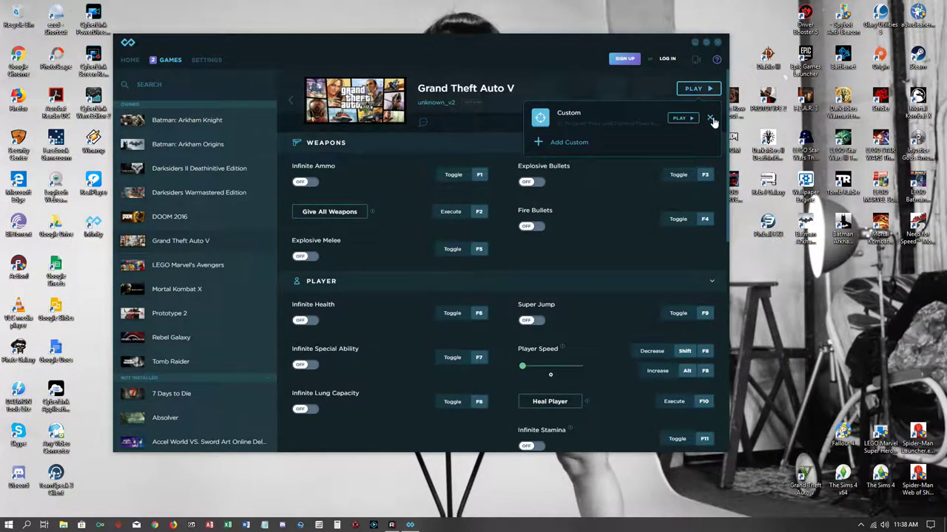
{"action": "left_click", "coordinate": [710, 120]}
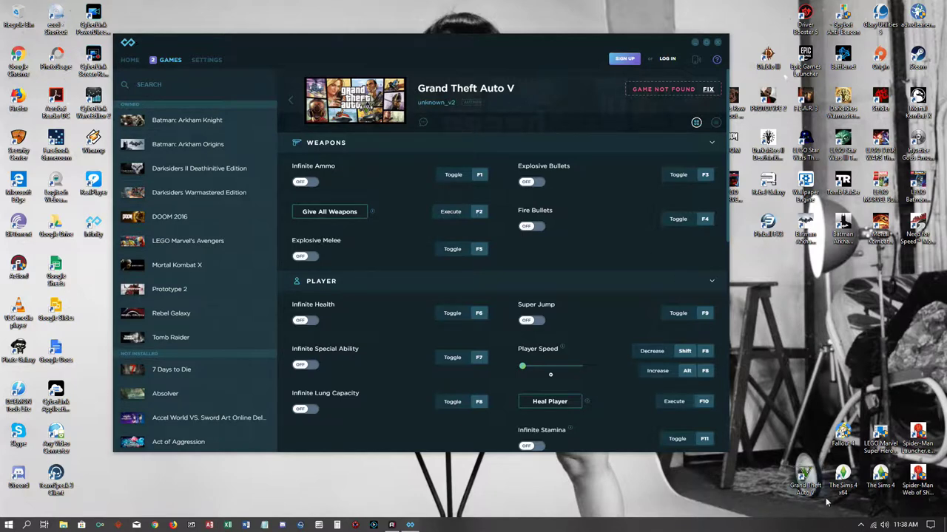
{"action": "left_click_drag", "start_coordinate": [577, 49], "coordinate": [460, 40]}
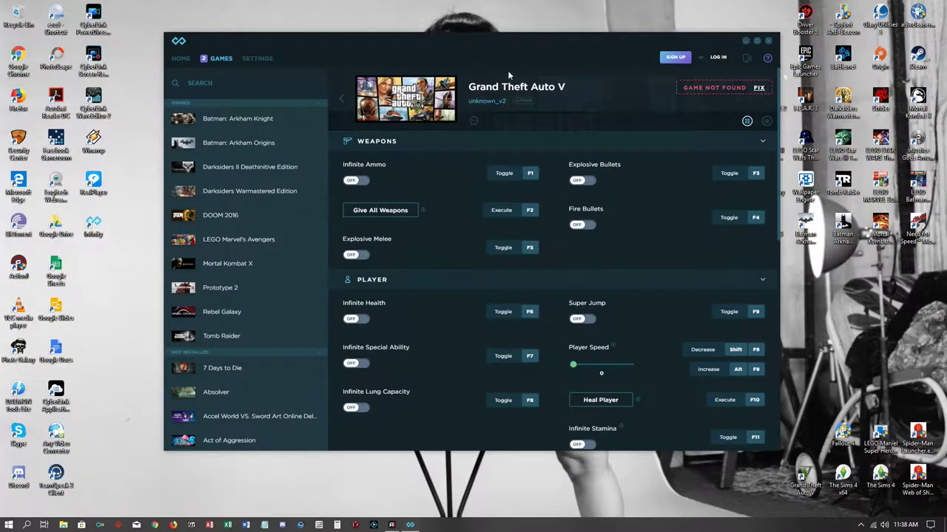
Step: Link Grand Theft Auto V to GTAVLauncher.exe in its Program Files (x86) folder and reposition the window on the desktop
{"action": "left_click", "coordinate": [728, 90]}
{"action": "left_click", "coordinate": [759, 89]}
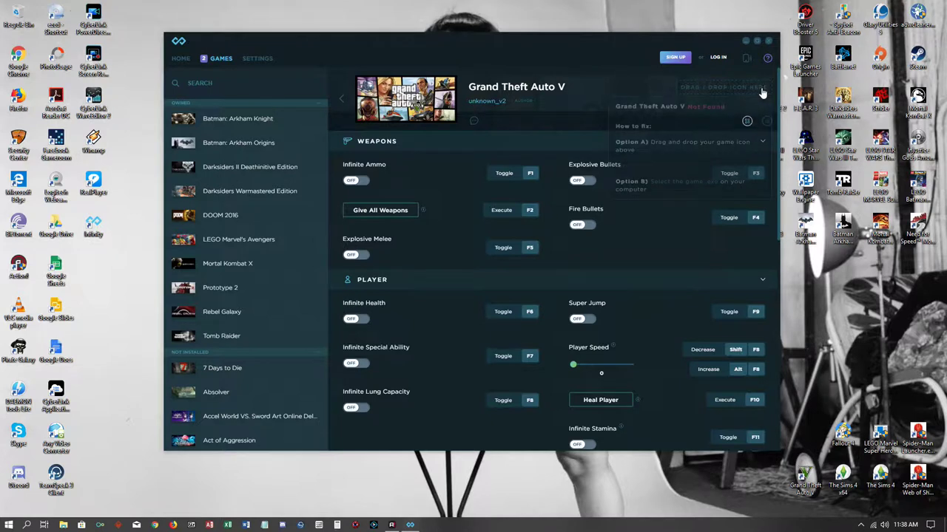
{"action": "left_click", "coordinate": [678, 187]}
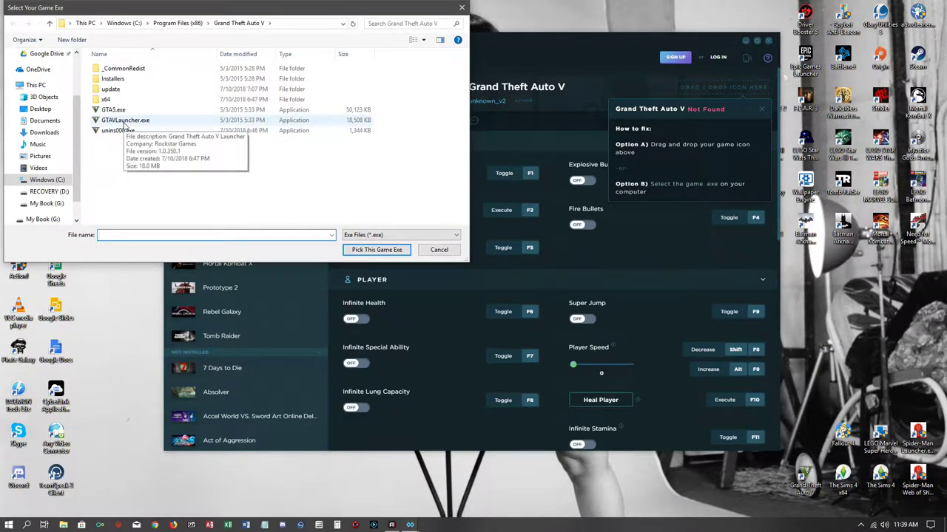
{"action": "left_click", "coordinate": [123, 122]}
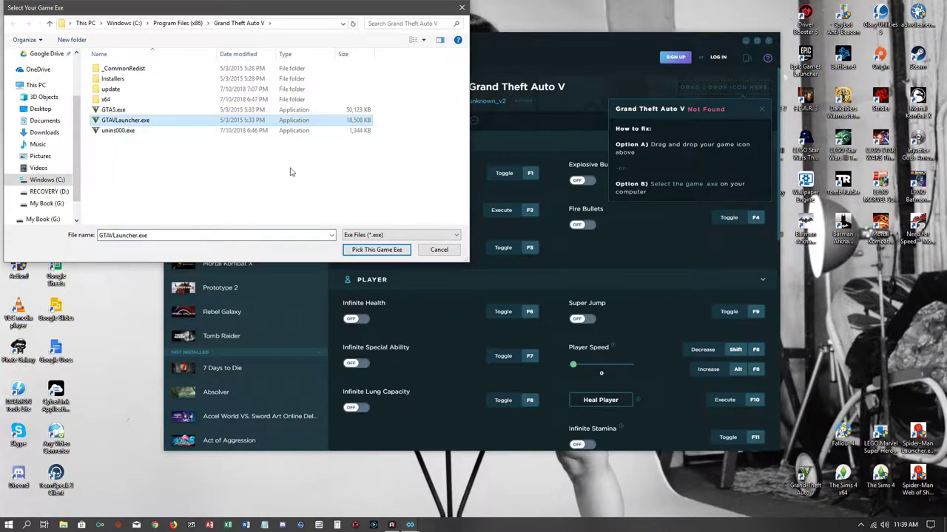
{"action": "left_click", "coordinate": [390, 252]}
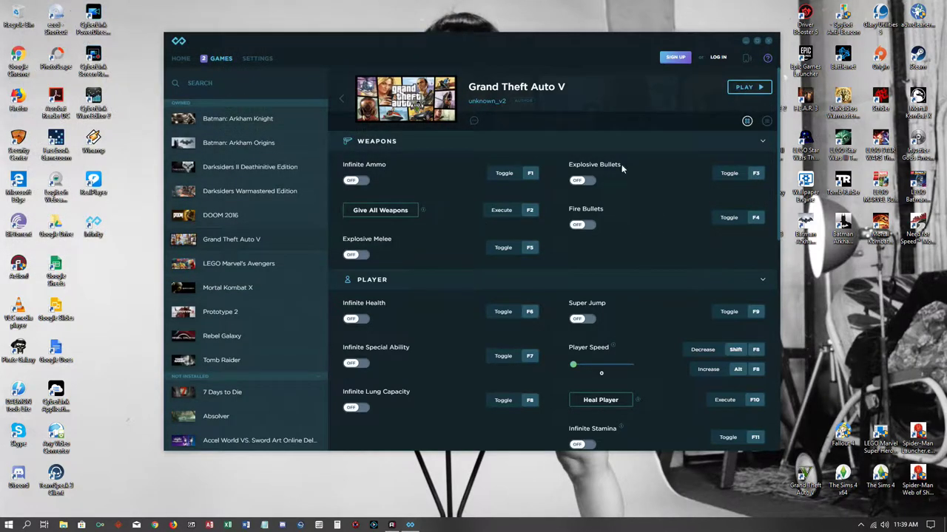
{"action": "left_click_drag", "start_coordinate": [631, 46], "coordinate": [569, 49]}
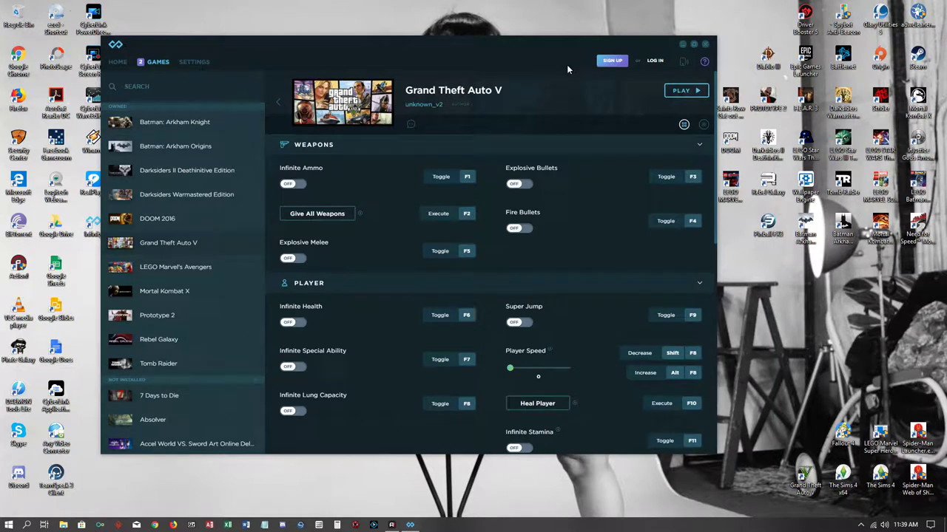
Step: Reopen the cheats for the installed Grand Theft Auto V and examine the options and hotkeys from Weapons through Vehicles
{"action": "mouse_move", "coordinate": [684, 93]}
{"action": "left_click", "coordinate": [188, 244]}
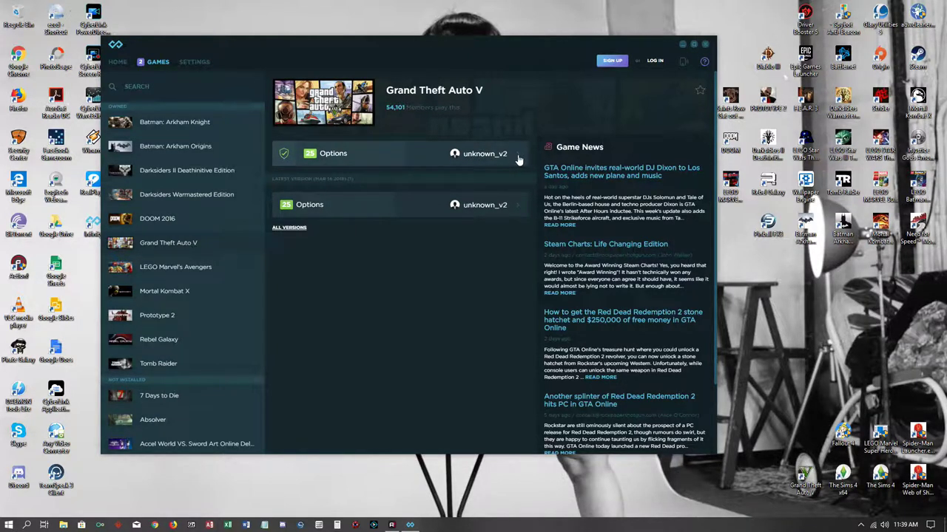
{"action": "left_click", "coordinate": [490, 155]}
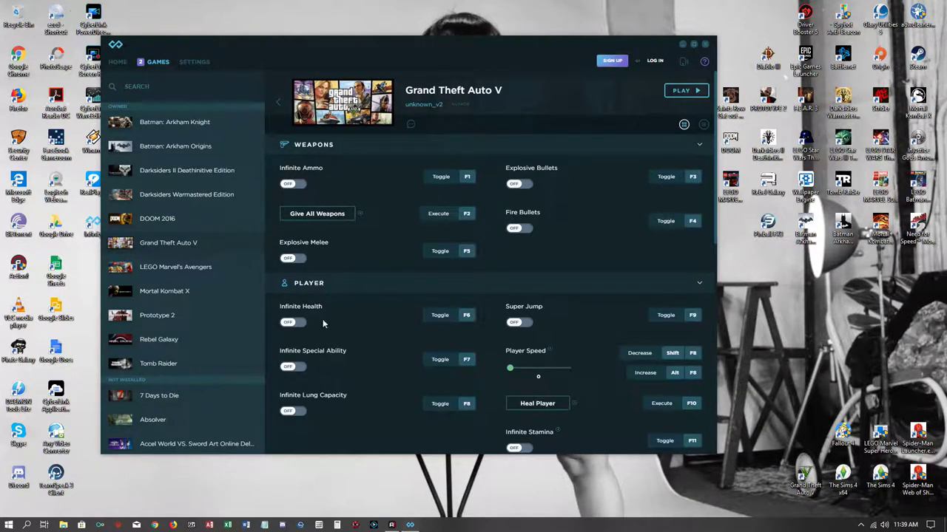
{"action": "scroll", "coordinate": [403, 229], "scroll_direction": "down", "scroll_amount": 3}
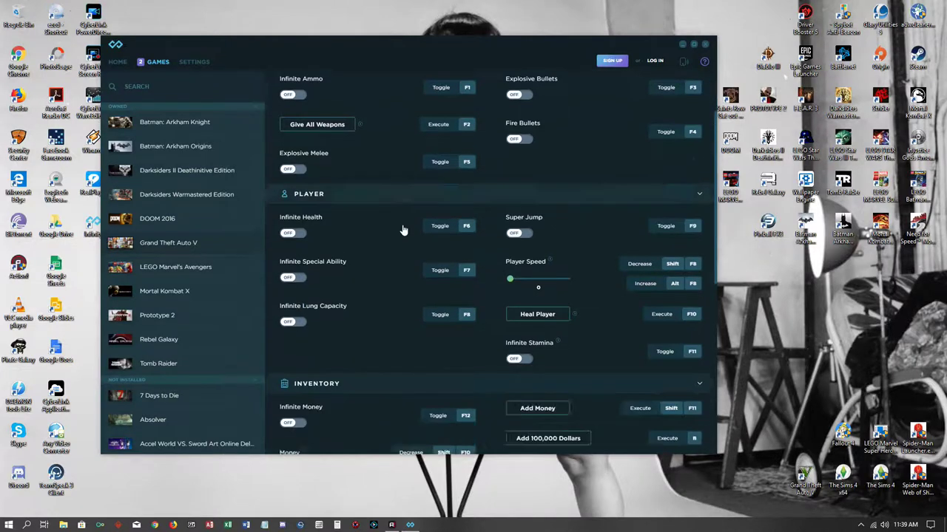
{"action": "scroll", "coordinate": [365, 290], "scroll_direction": "down", "scroll_amount": 3}
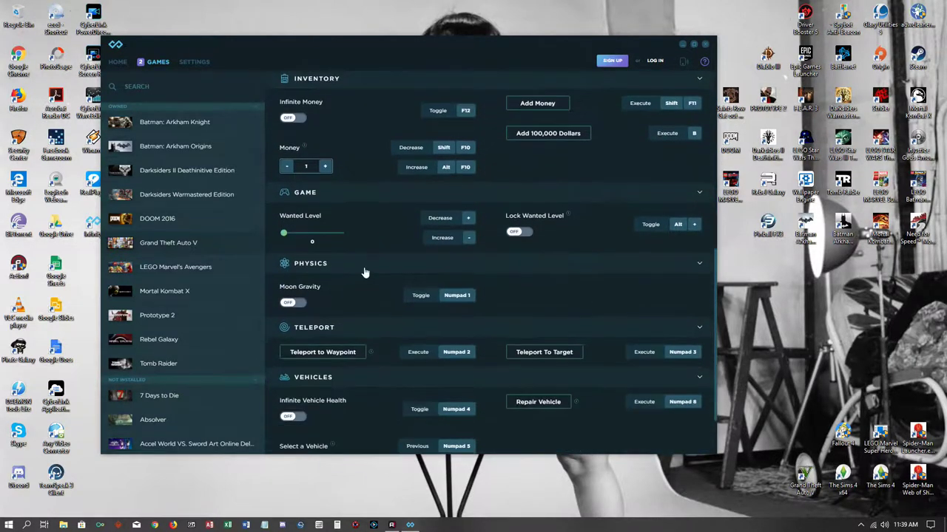
{"action": "scroll", "coordinate": [387, 273], "scroll_direction": "down", "scroll_amount": 1}
{"action": "scroll", "coordinate": [373, 249], "scroll_direction": "down", "scroll_amount": 1}
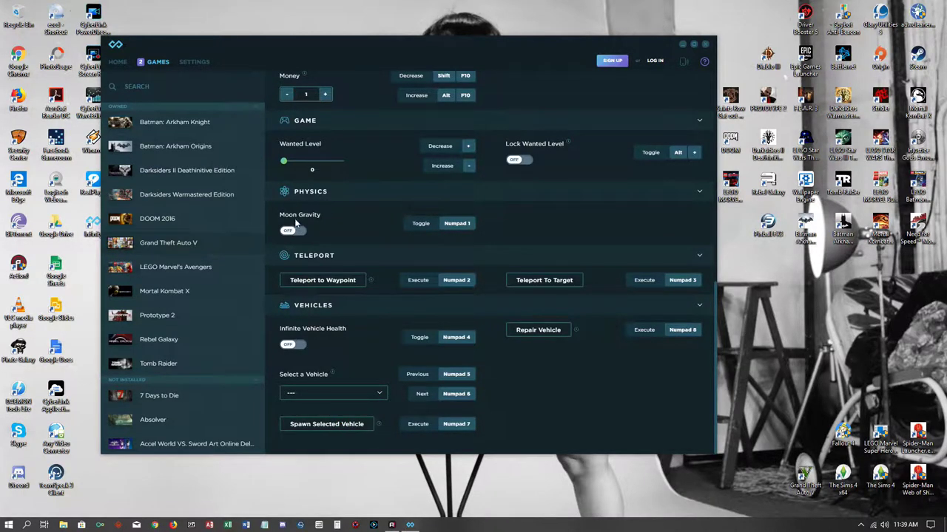
Step: Launch Grand Theft Auto V from its cheats page
{"action": "scroll", "coordinate": [494, 197], "scroll_direction": "up", "scroll_amount": 10}
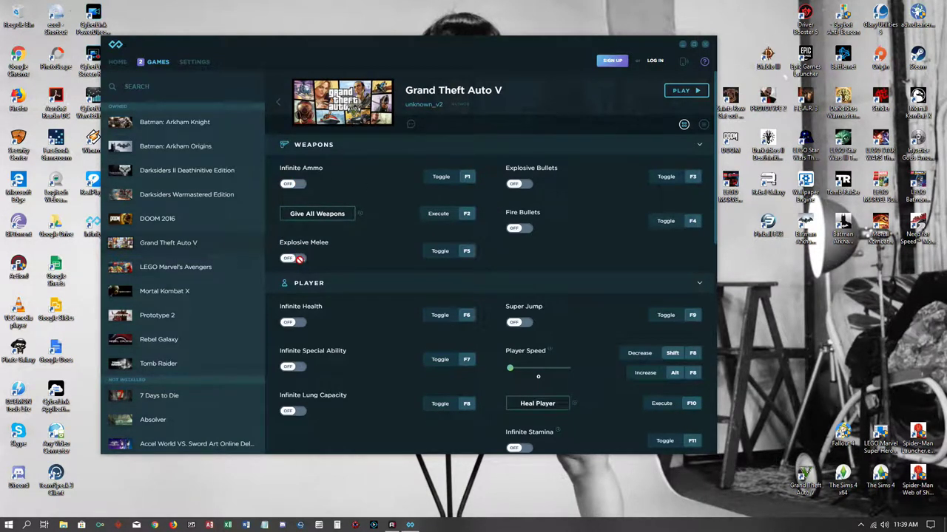
{"action": "left_click", "coordinate": [679, 90]}
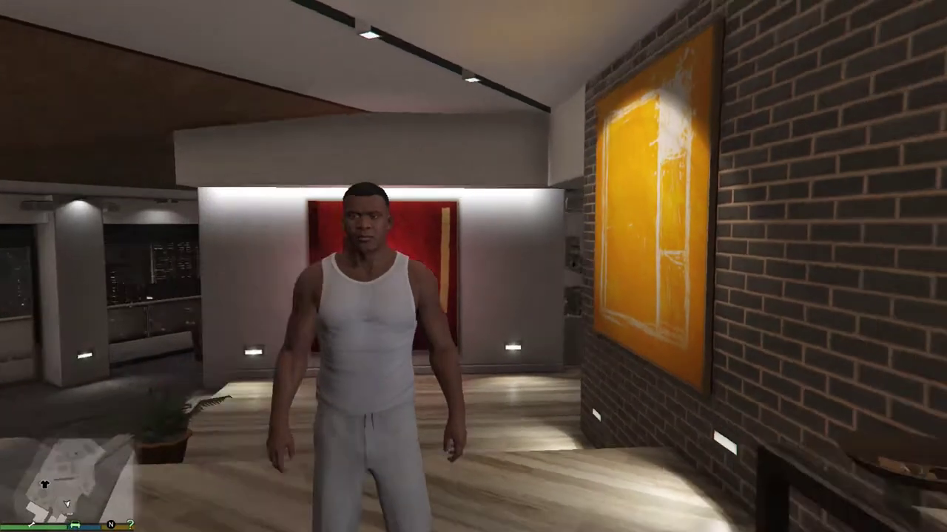
{"action": "key", "text": "w"}
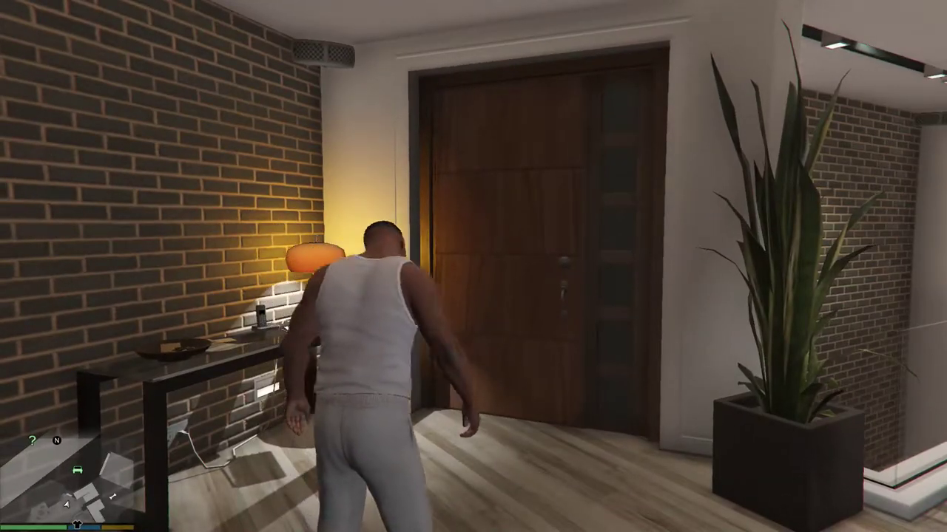
{"action": "key", "text": "F1"}
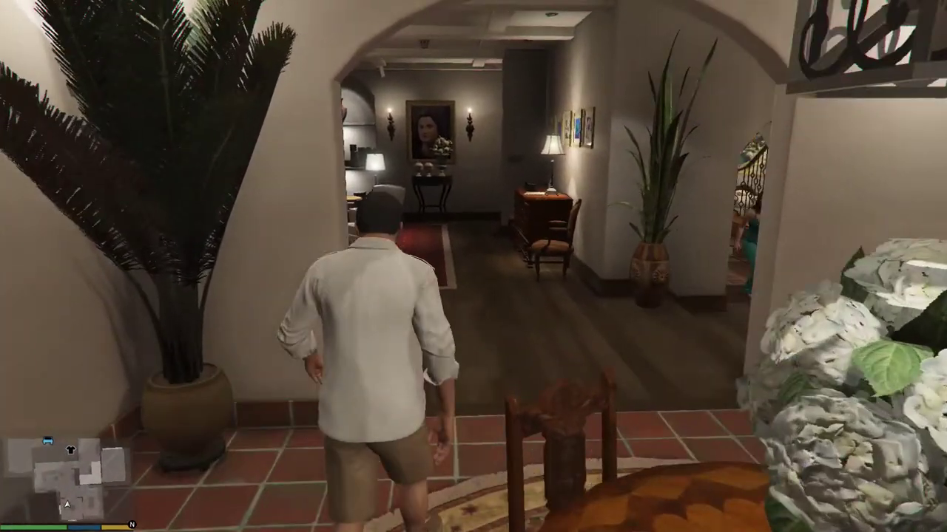
{"action": "key", "text": "w"}
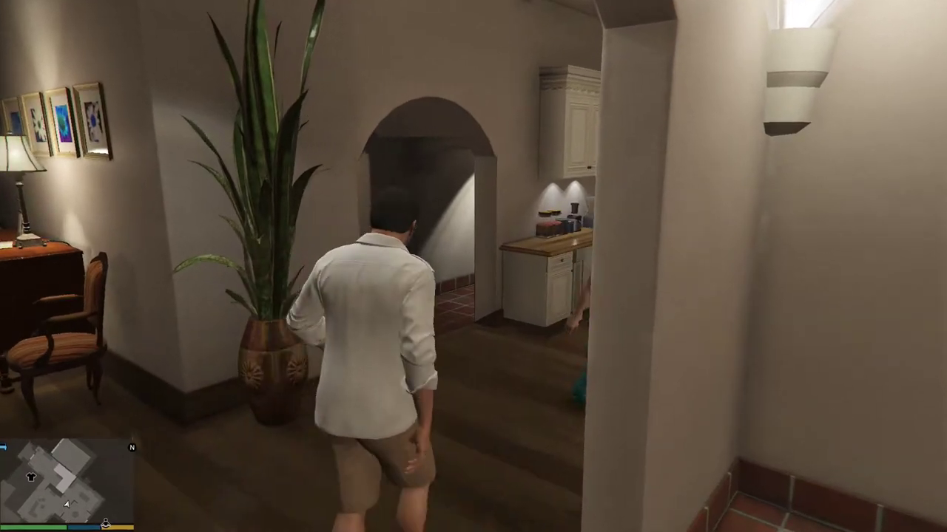
{"action": "key", "text": "w"}
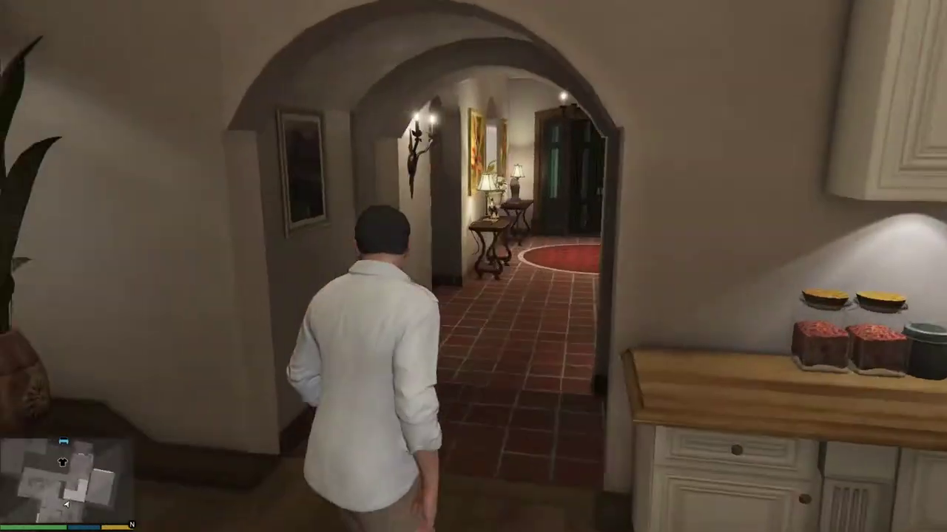
{"action": "key", "text": "w"}
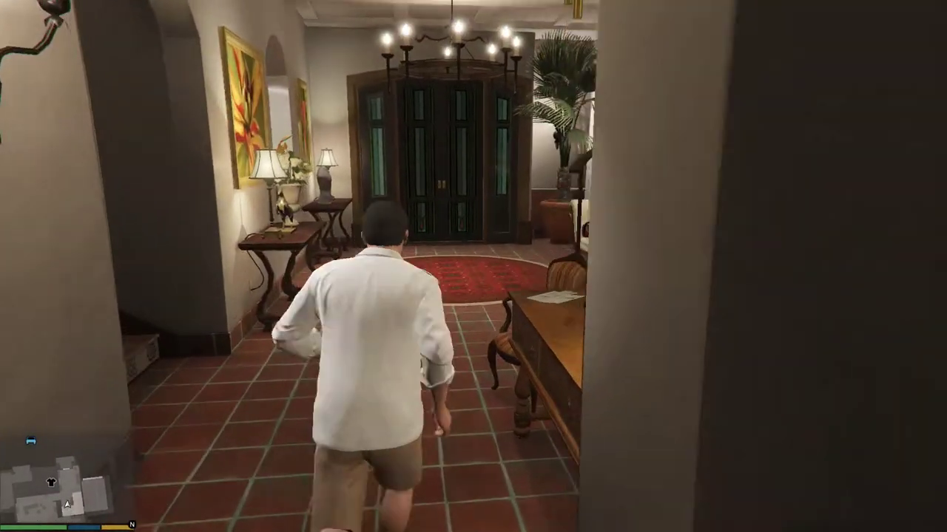
{"action": "key", "text": "w"}
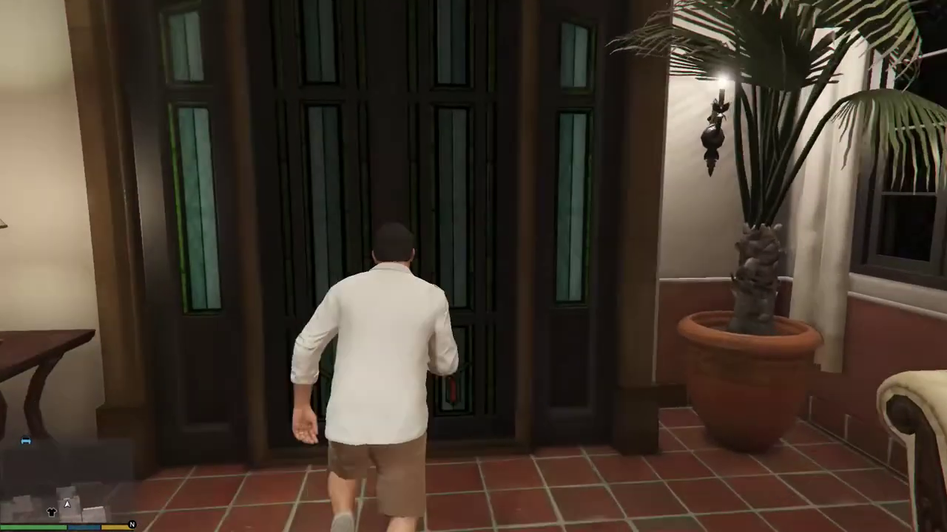
{"action": "key", "text": "w"}
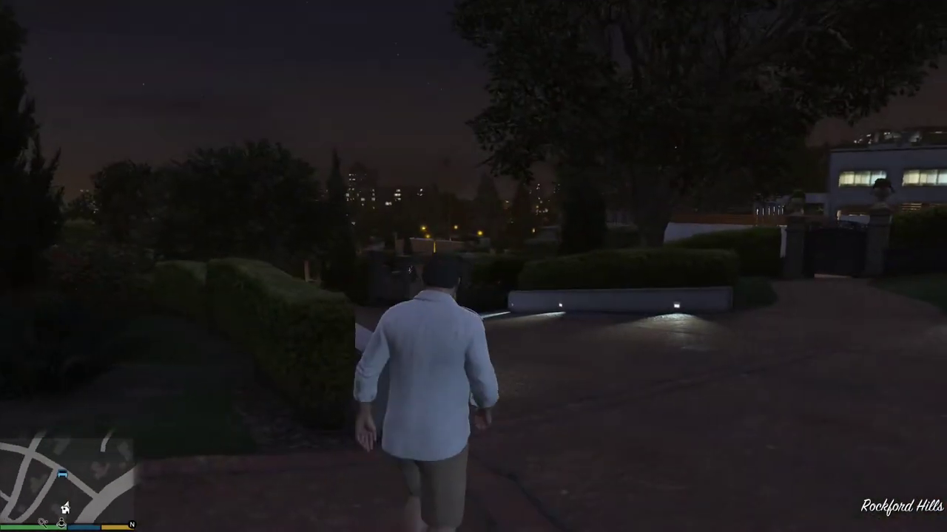
{"action": "key", "text": "w"}
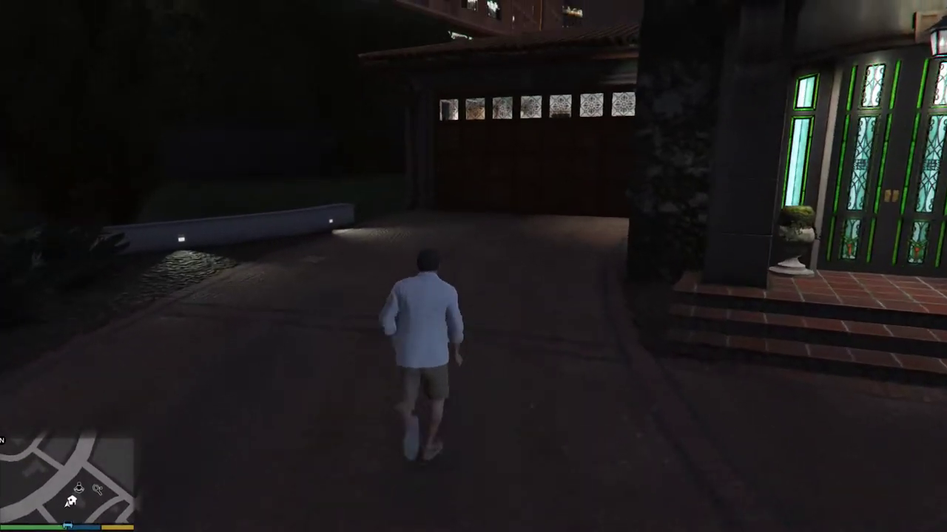
{"action": "key", "text": "w"}
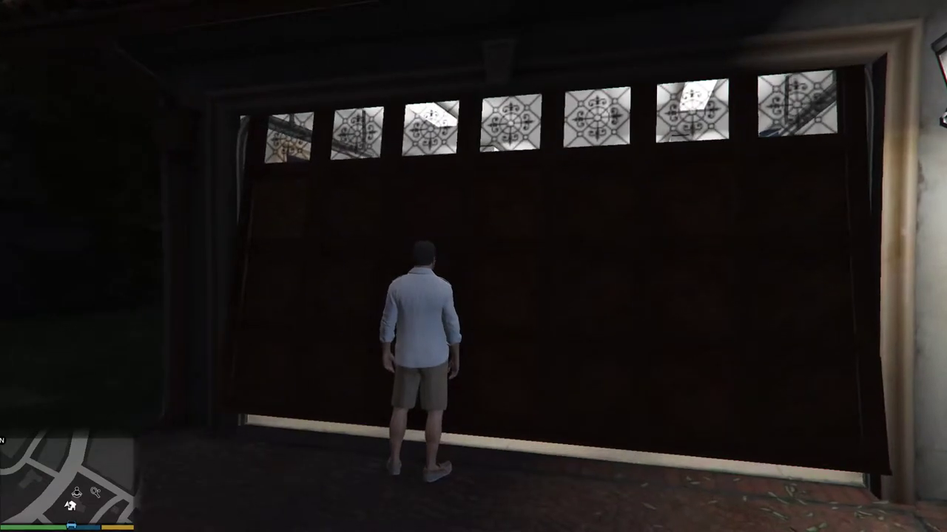
{"action": "key", "text": "s"}
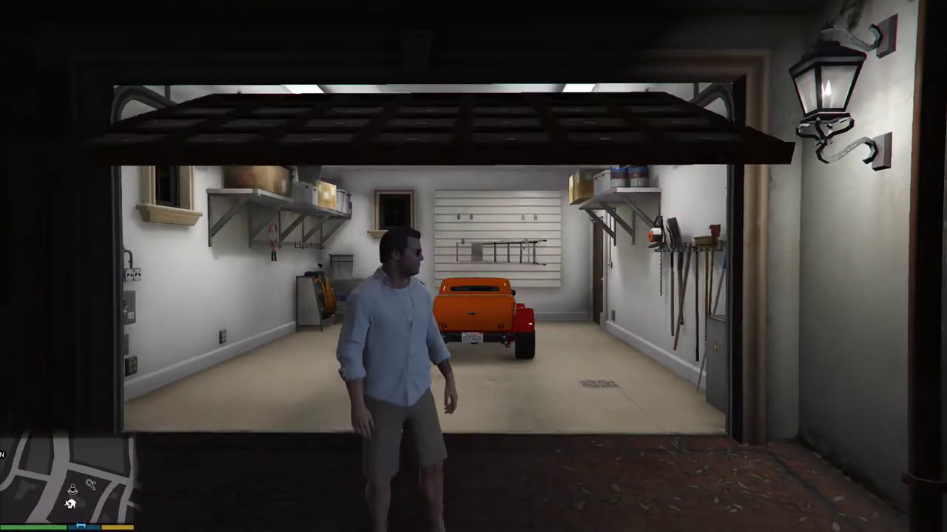
{"action": "key", "text": "w"}
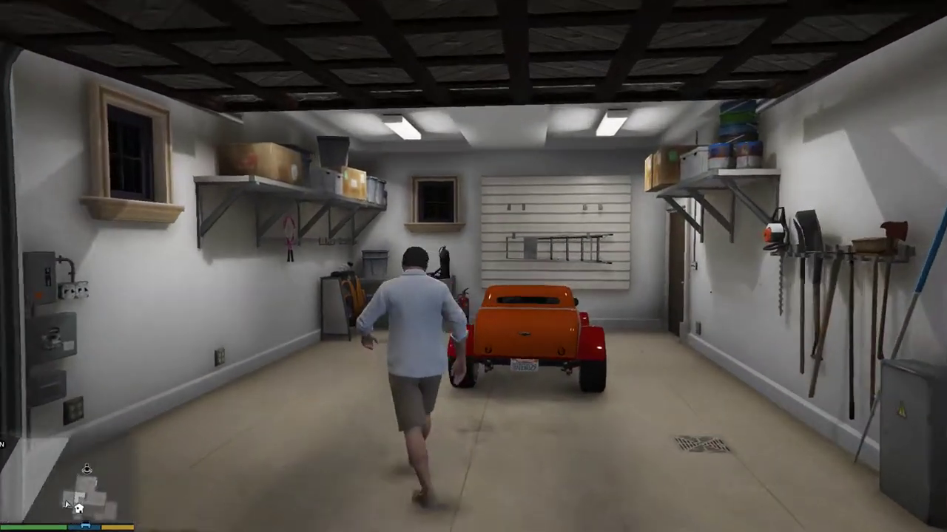
{"action": "key", "text": "w"}
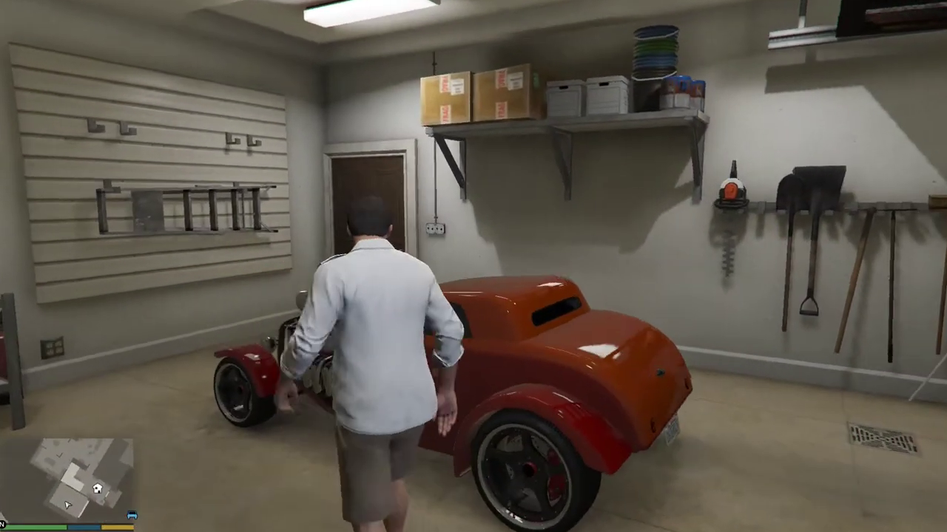
{"action": "key", "text": "w"}
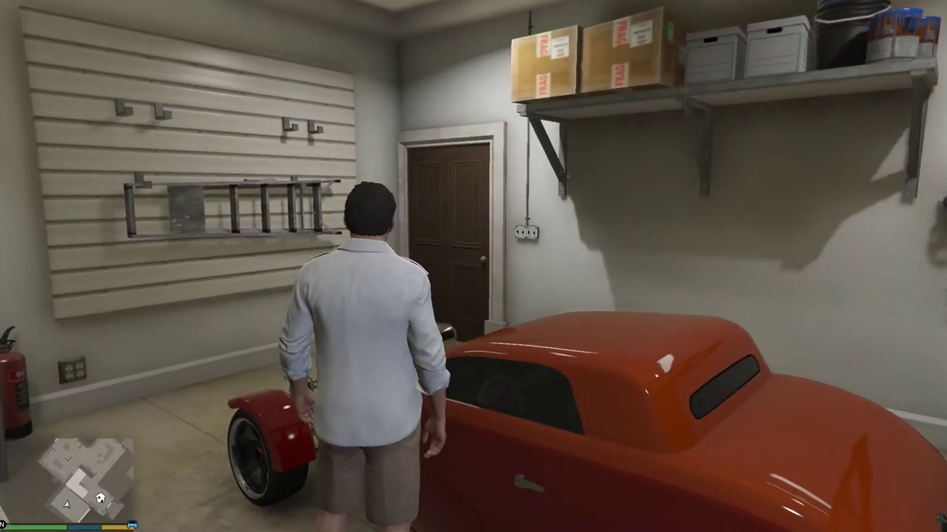
{"action": "key", "text": "f"}
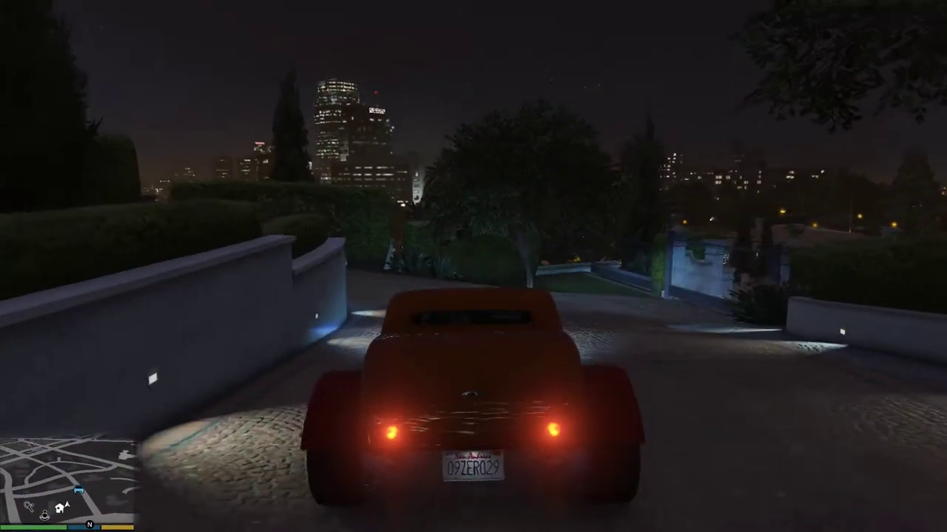
{"action": "key", "text": "w"}
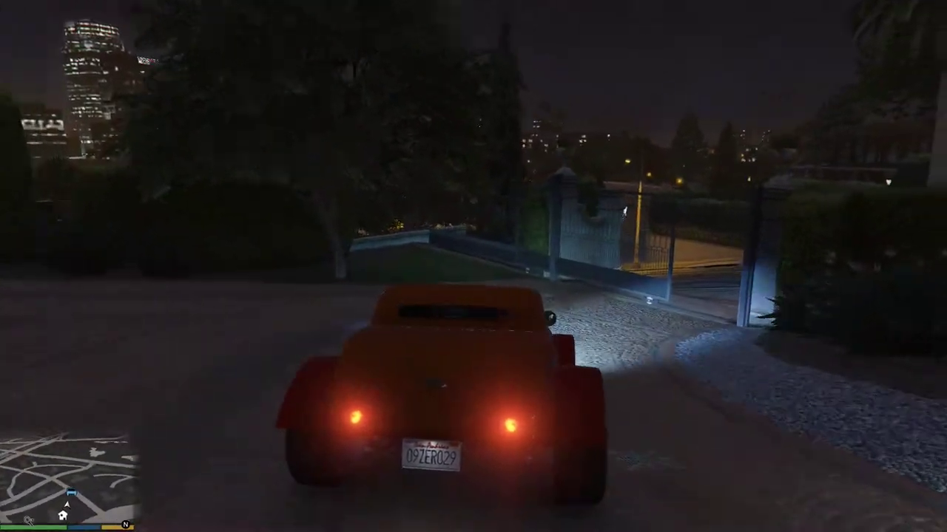
{"action": "key", "text": "w"}
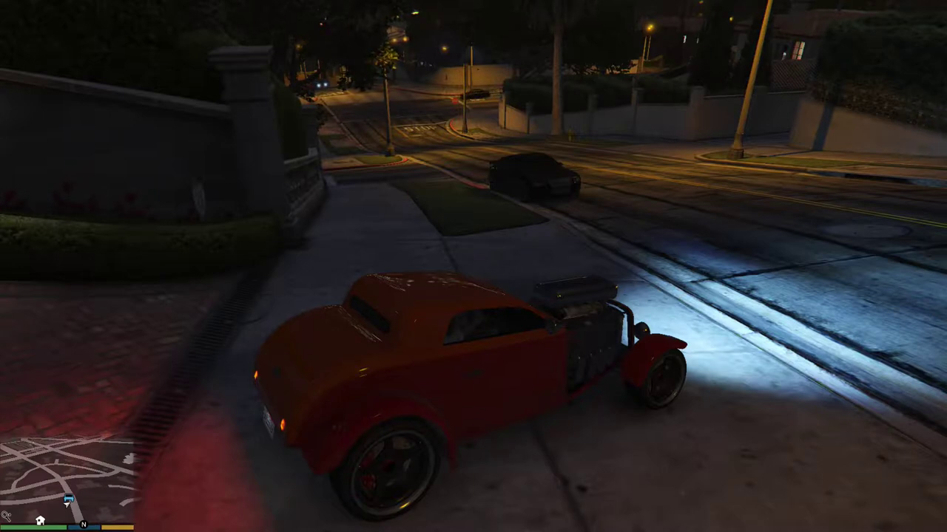
{"action": "key", "text": "s"}
{"action": "key", "text": "s"}
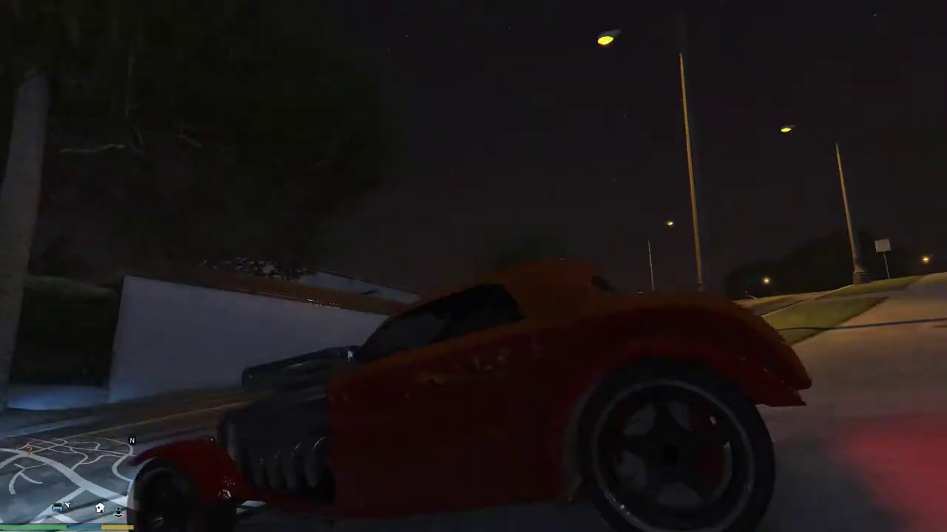
{"action": "key", "text": "s"}
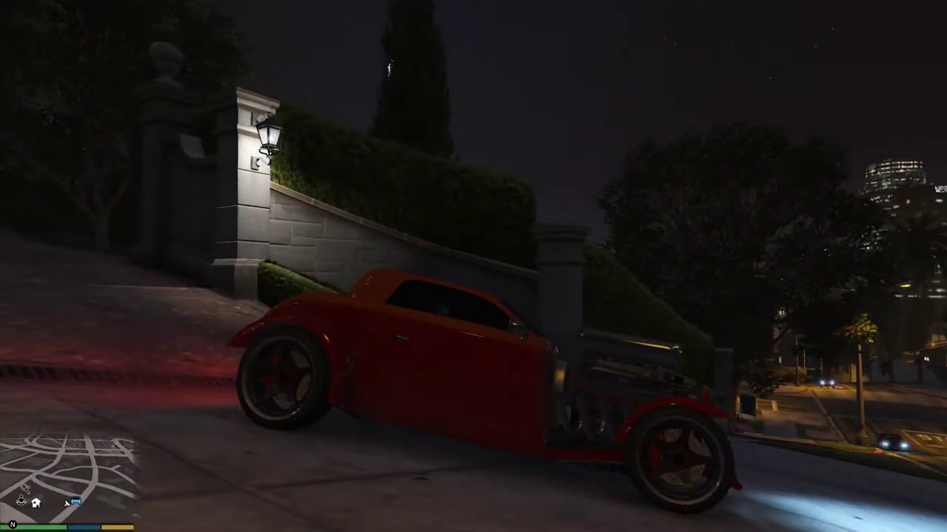
{"action": "key", "text": "s"}
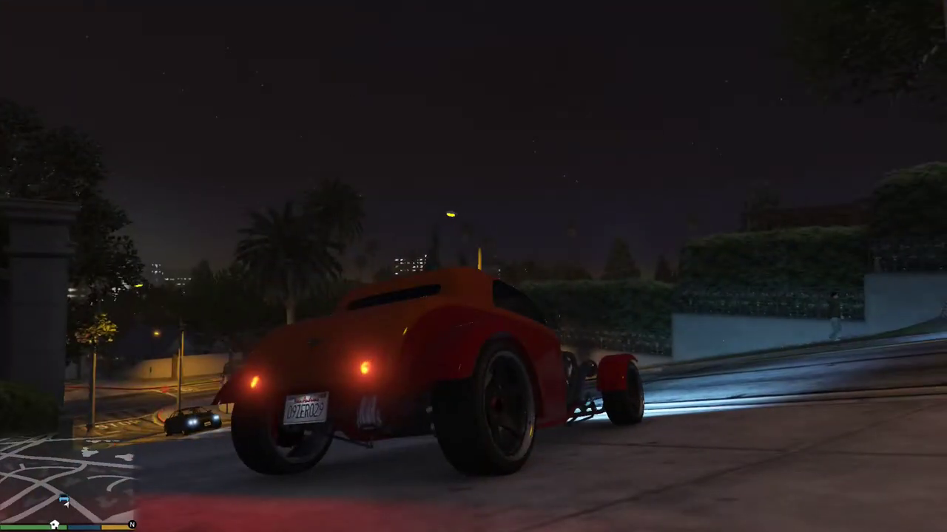
{"action": "key", "text": "s"}
{"action": "key", "text": "s"}
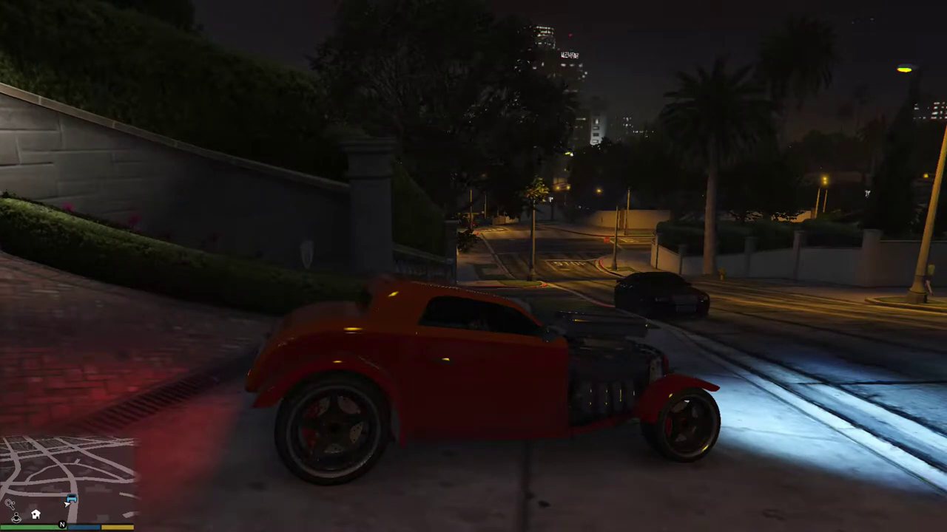
{"action": "key", "text": "w"}
{"action": "key", "text": "d"}
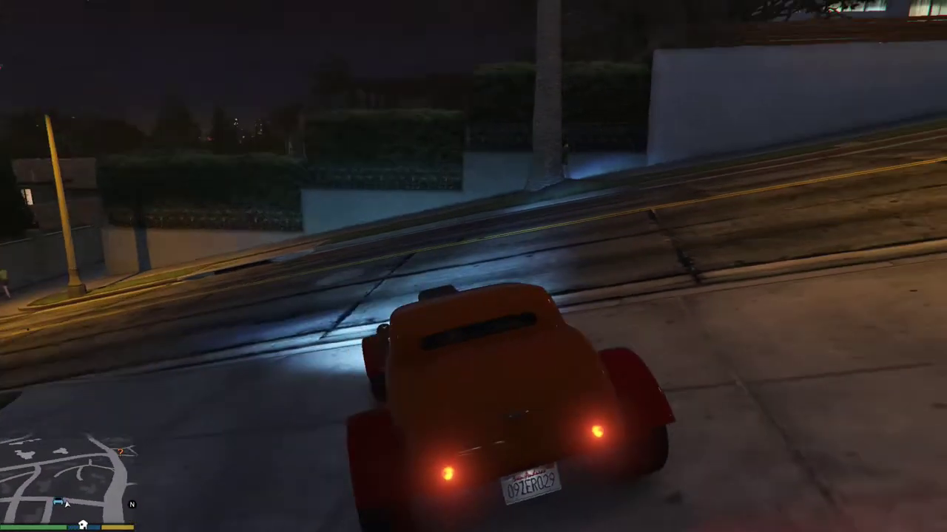
{"action": "key", "text": "a"}
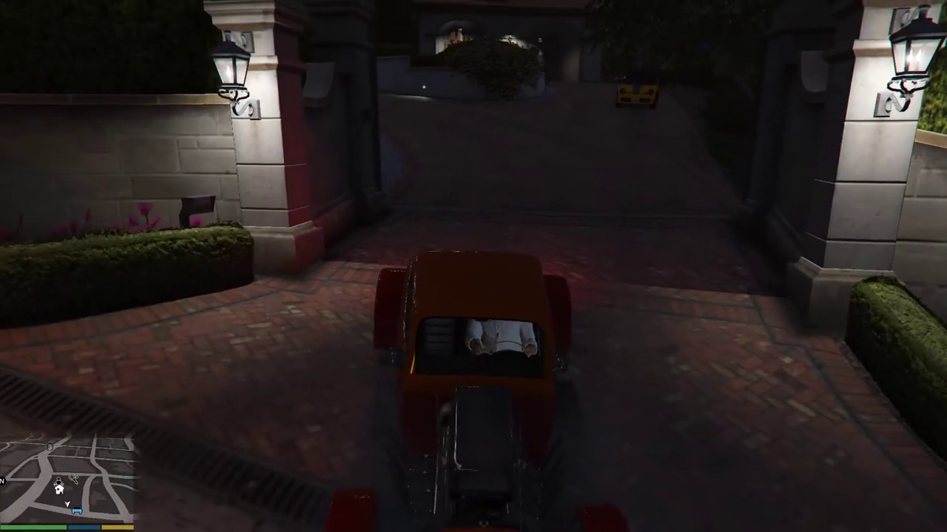
{"action": "key", "text": "w"}
{"action": "key", "text": "w"}
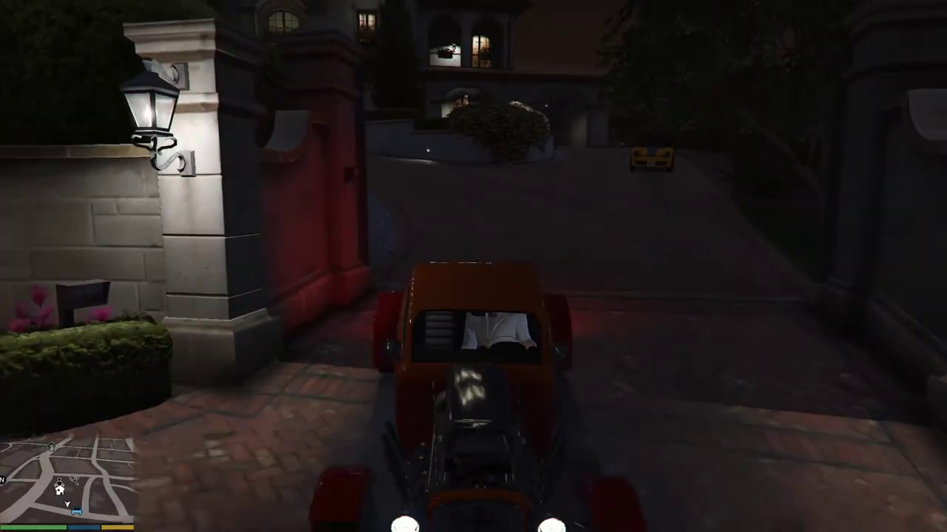
Step: Drive the orange hot rod through the mansion gate, up the driveway and into the garage
{"action": "key", "text": "a"}
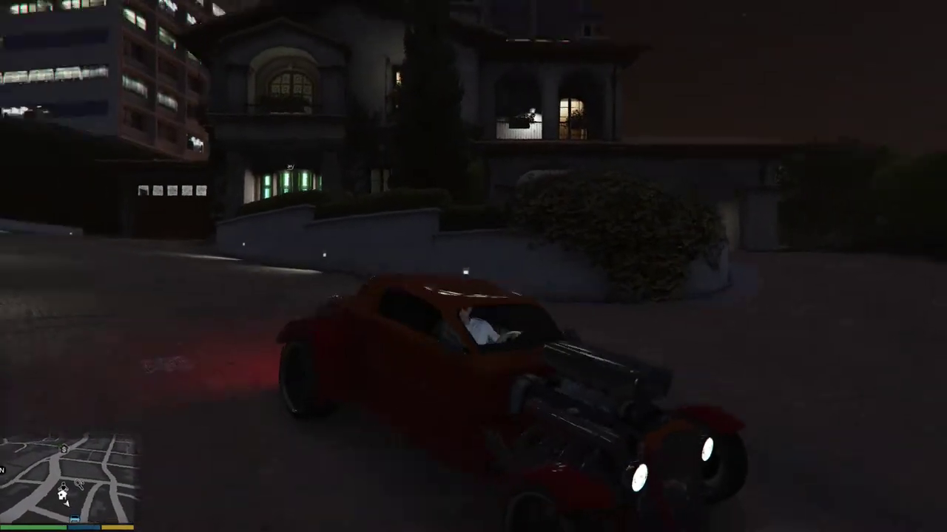
{"action": "key", "text": "a"}
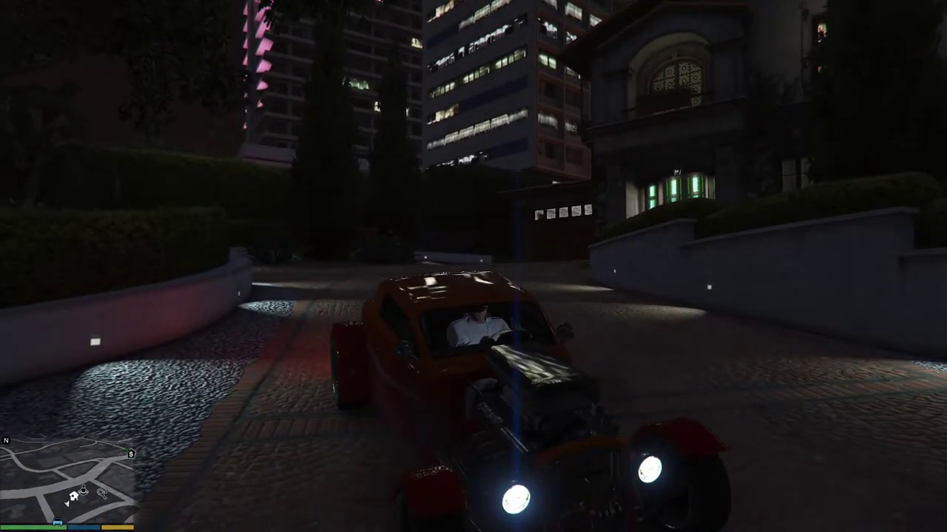
{"action": "key", "text": "a"}
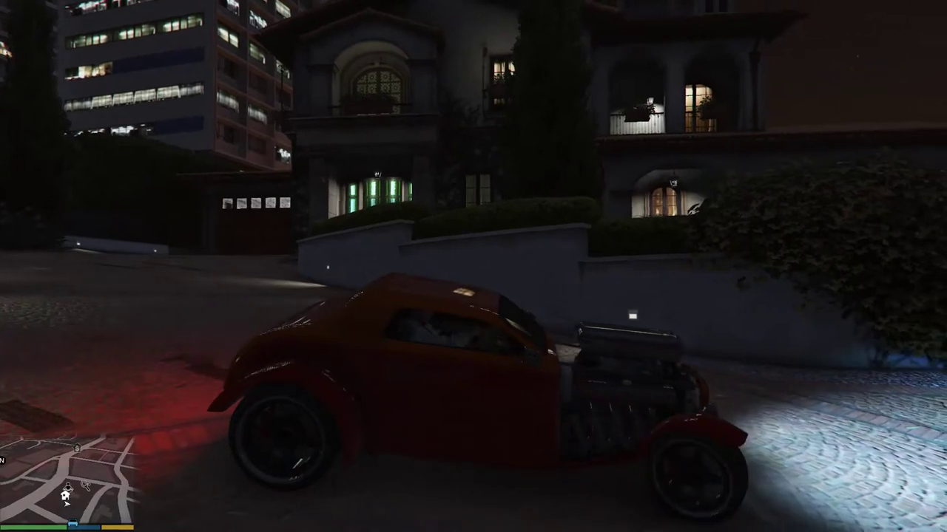
{"action": "key", "text": "a"}
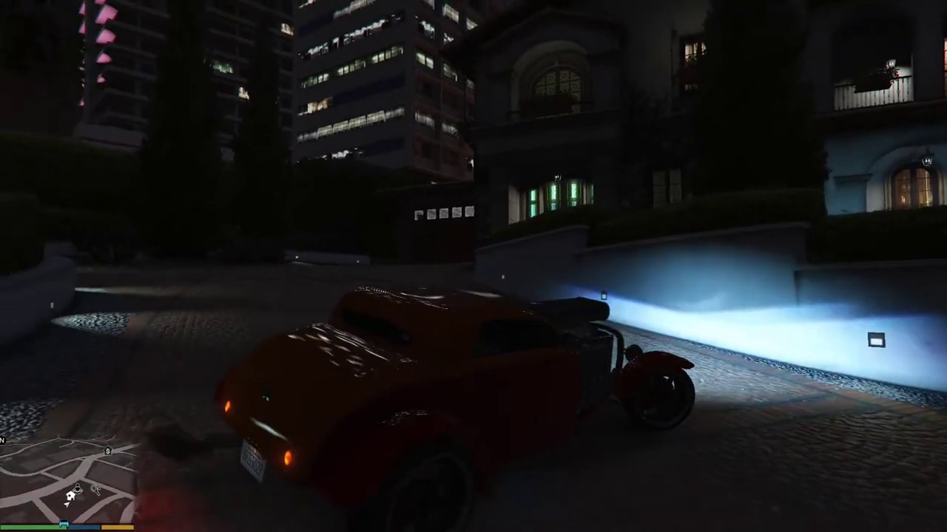
{"action": "key", "text": "w"}
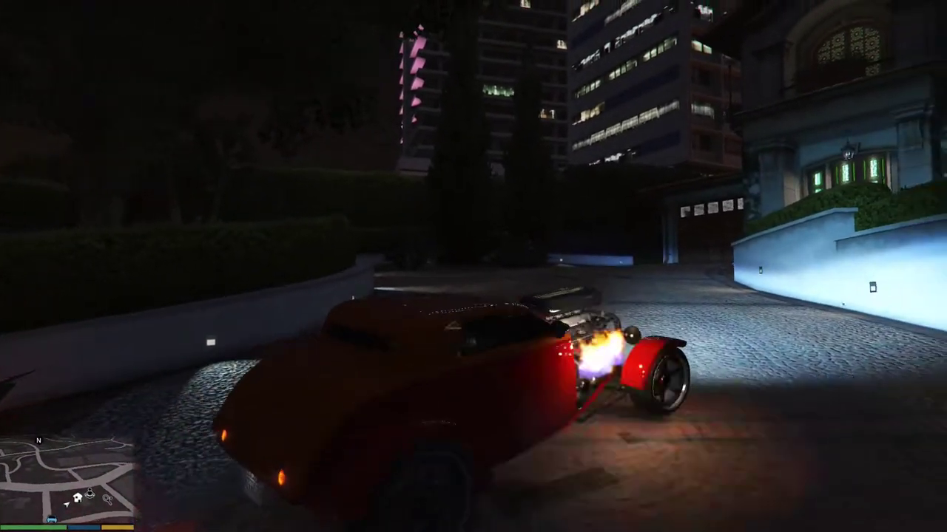
{"action": "key", "text": "d"}
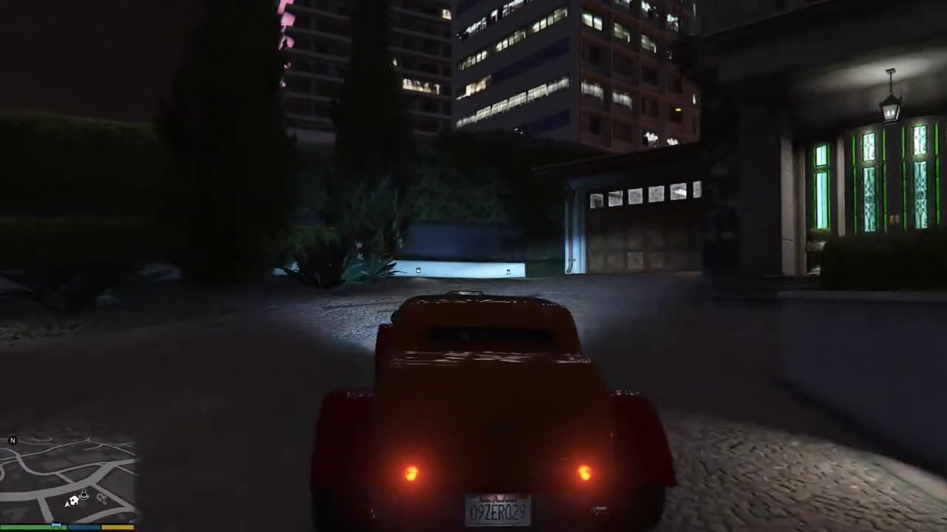
{"action": "key", "text": "w"}
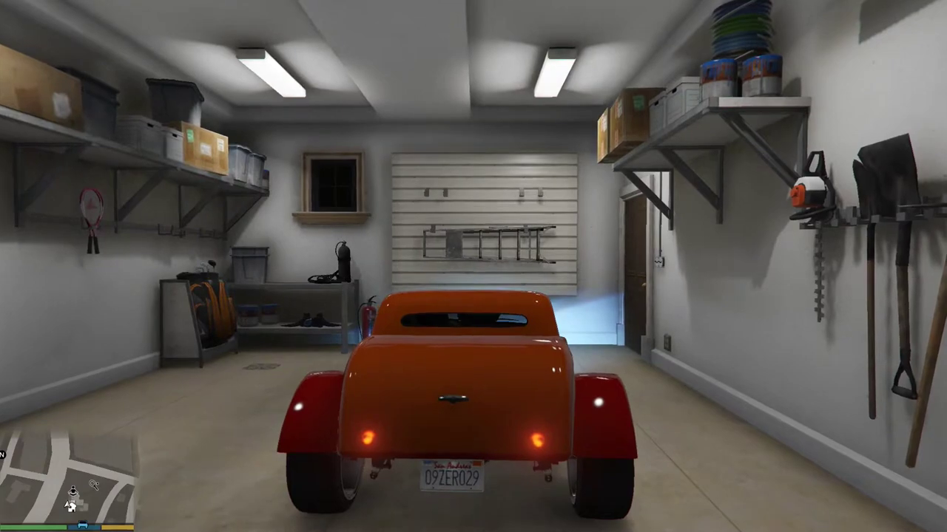
Step: Get out of the car and run down the driveway to the street outside the gate
{"action": "key", "text": "f"}
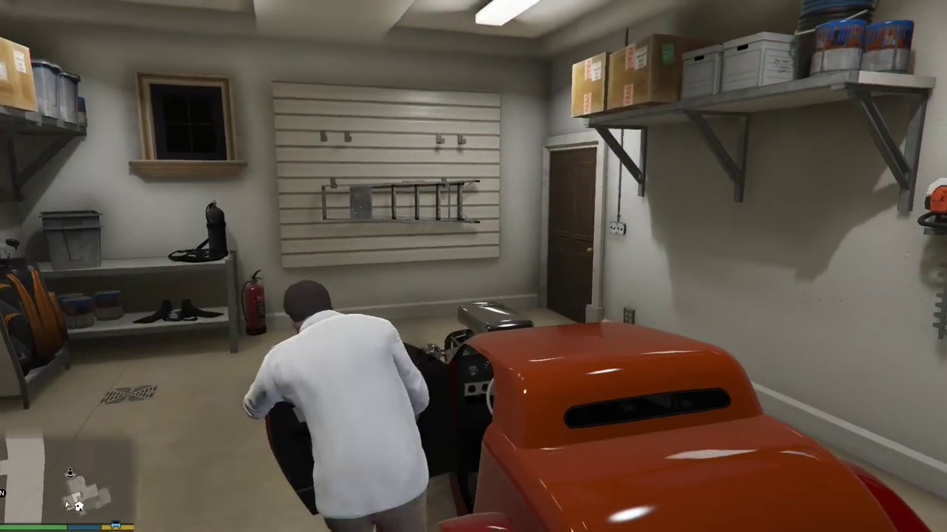
{"action": "key", "text": "w"}
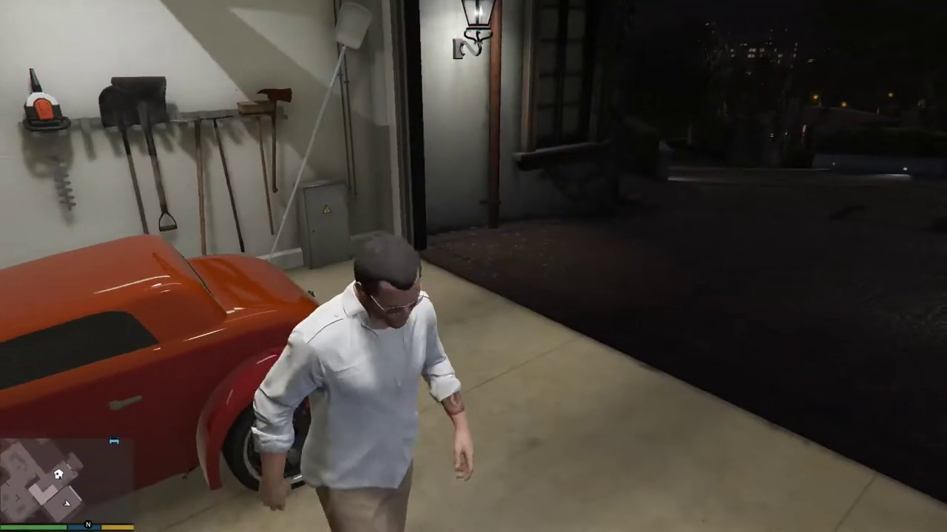
{"action": "key", "text": "w"}
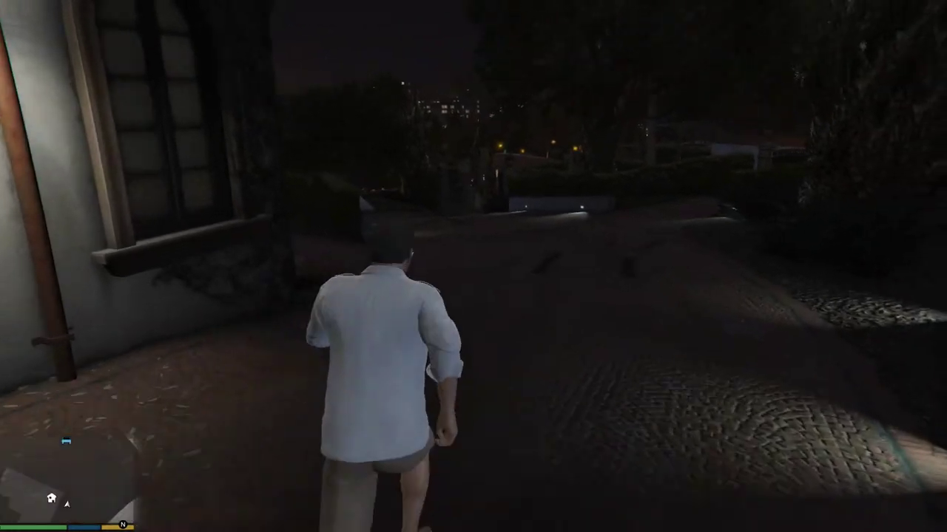
{"action": "key", "text": "w"}
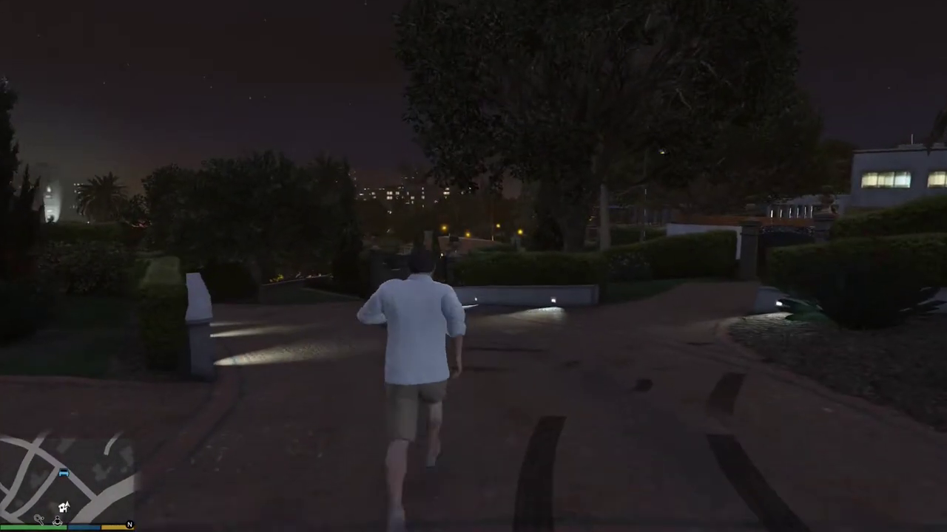
{"action": "key", "text": "w"}
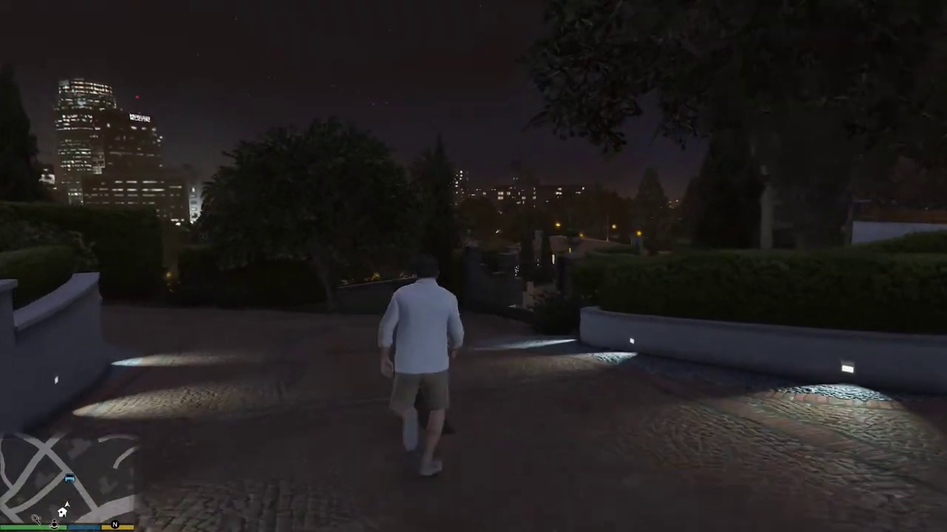
{"action": "key", "text": "w"}
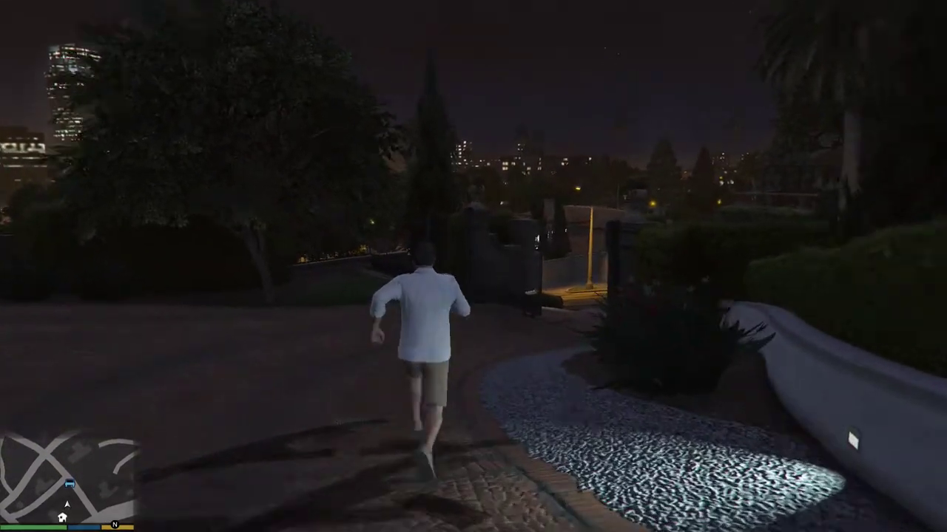
{"action": "key", "text": "w"}
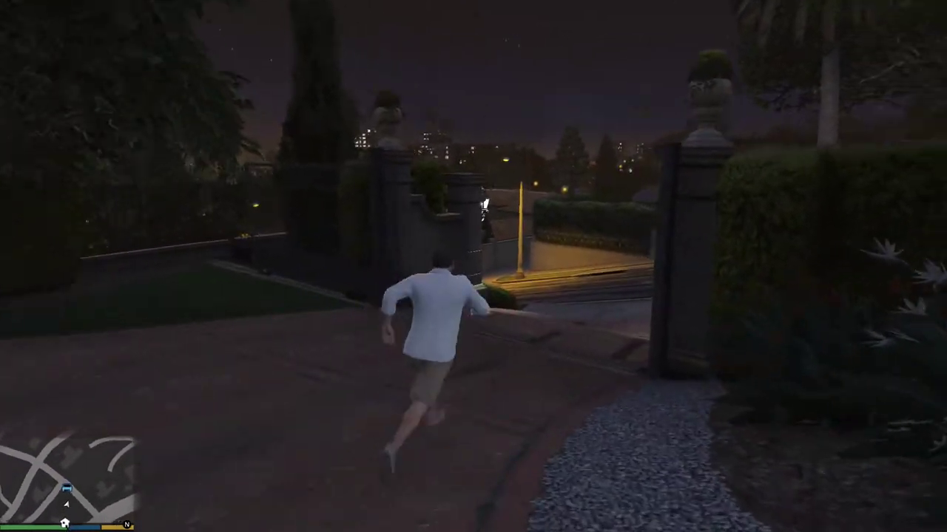
{"action": "key", "text": "w"}
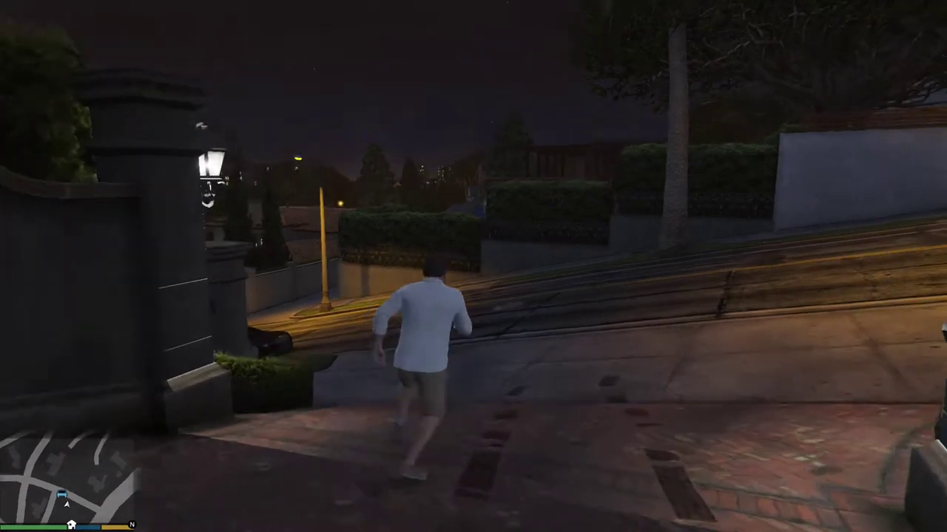
{"action": "key", "text": "w"}
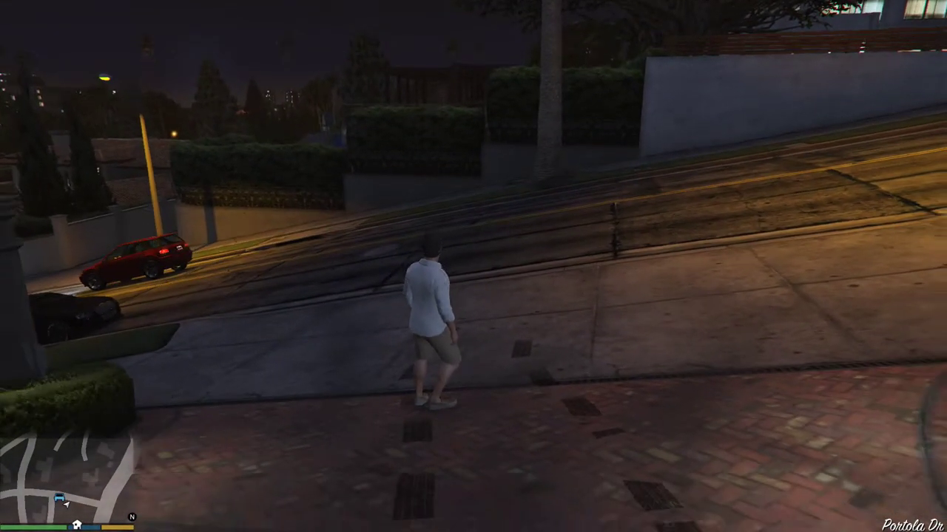
Step: Switch to a closer third-person camera view and briefly check the pause menu's map
{"action": "key", "text": "v"}
{"action": "key", "text": "v"}
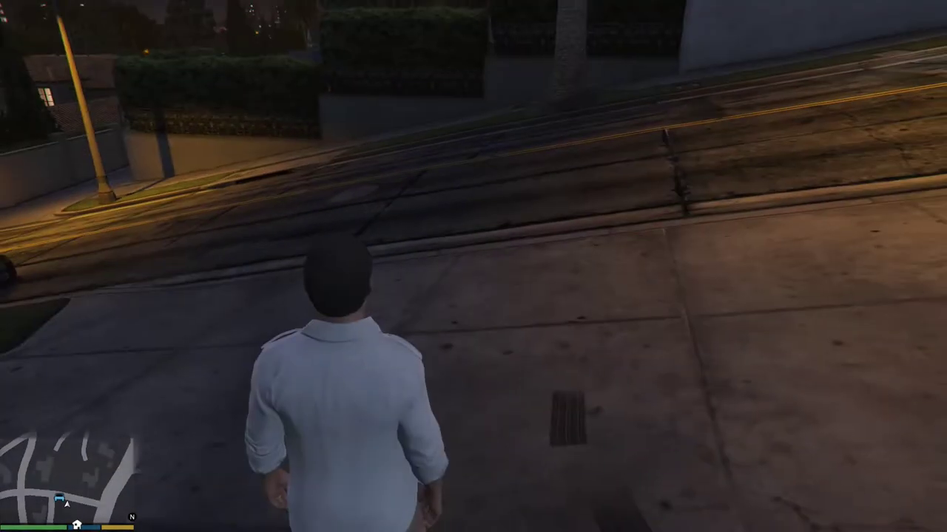
{"action": "key", "text": "Escape"}
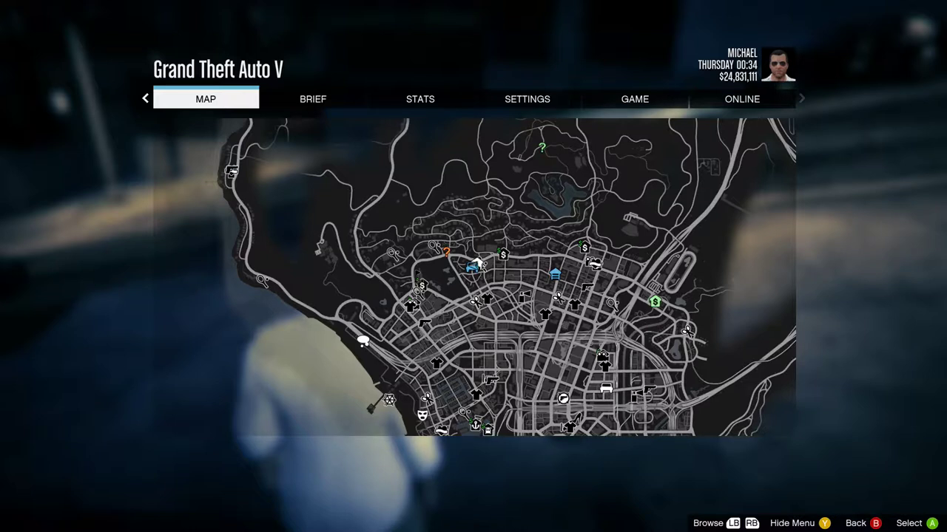
{"action": "key", "text": "Escape"}
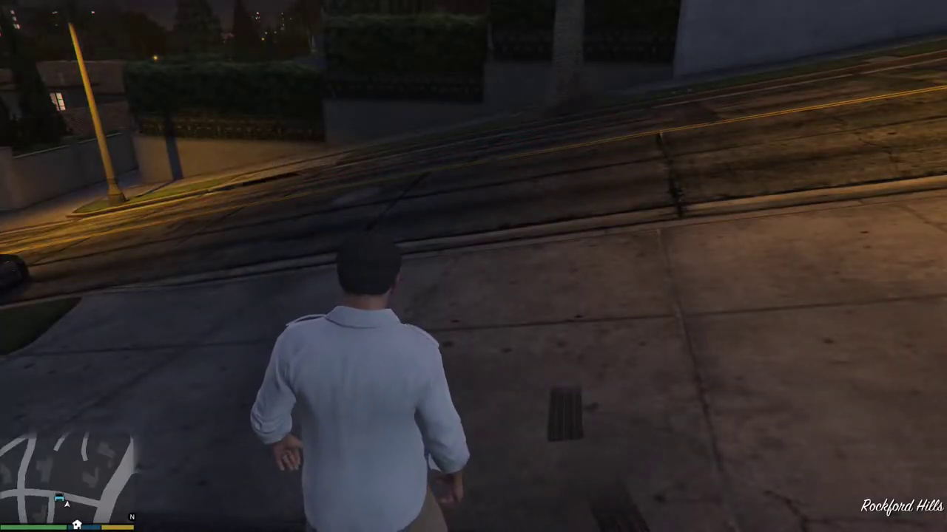
Step: Browse the handguns in the weapon wheel and equip the Combat Pistol
{"action": "key", "text": "Tab"}
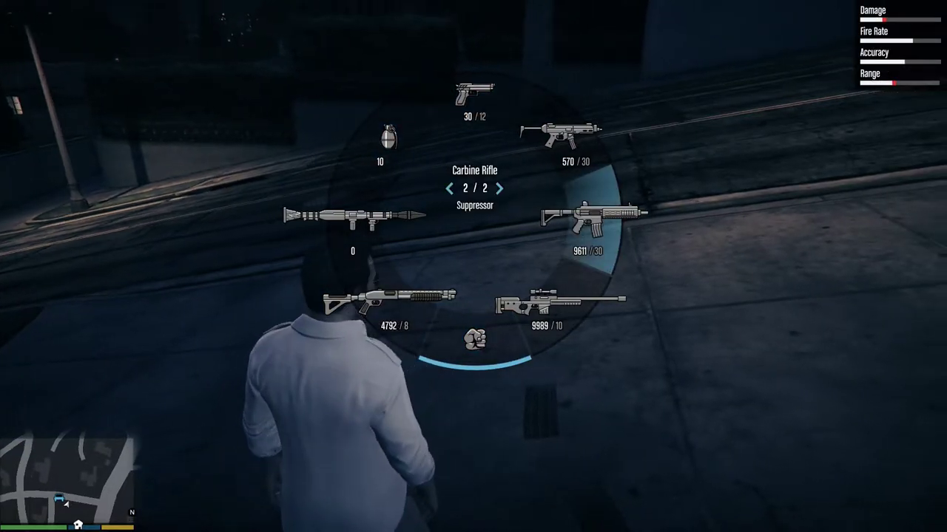
{"action": "scroll", "coordinate": [474, 188], "scroll_direction": "down", "scroll_amount": 1}
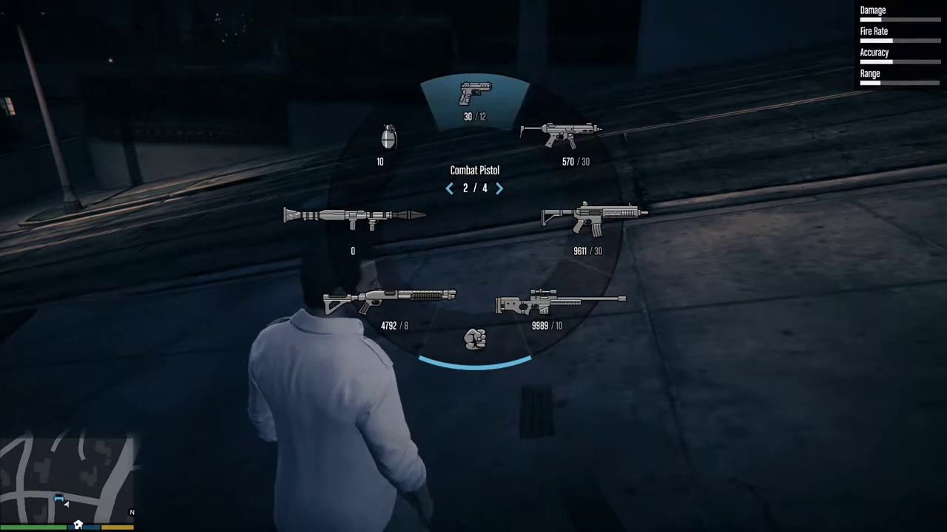
{"action": "scroll", "coordinate": [474, 188], "scroll_direction": "down", "scroll_amount": 1}
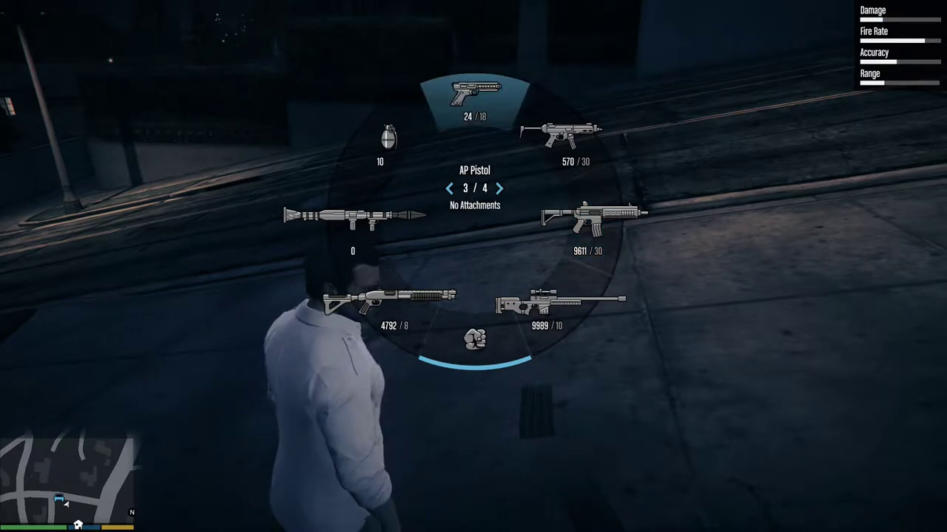
{"action": "scroll", "coordinate": [474, 188], "scroll_direction": "down", "scroll_amount": 1}
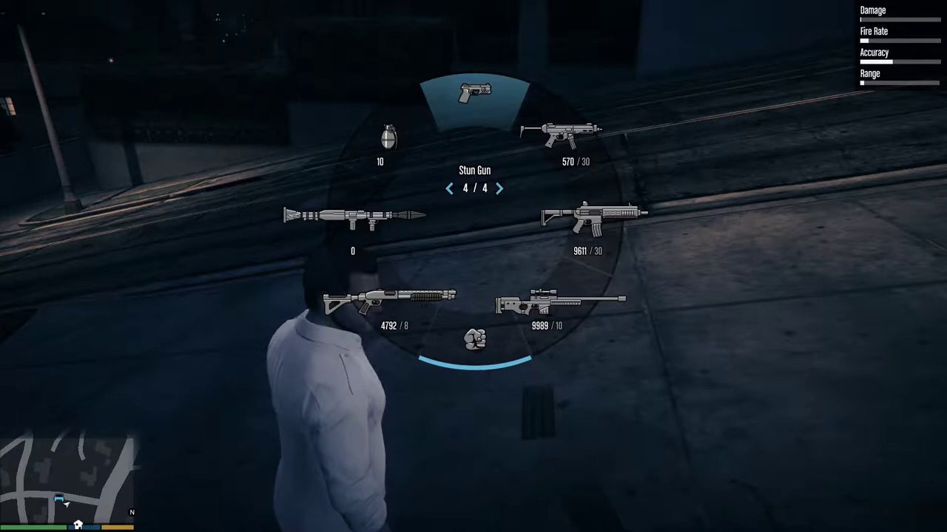
{"action": "scroll", "coordinate": [474, 187], "scroll_direction": "up", "scroll_amount": 1}
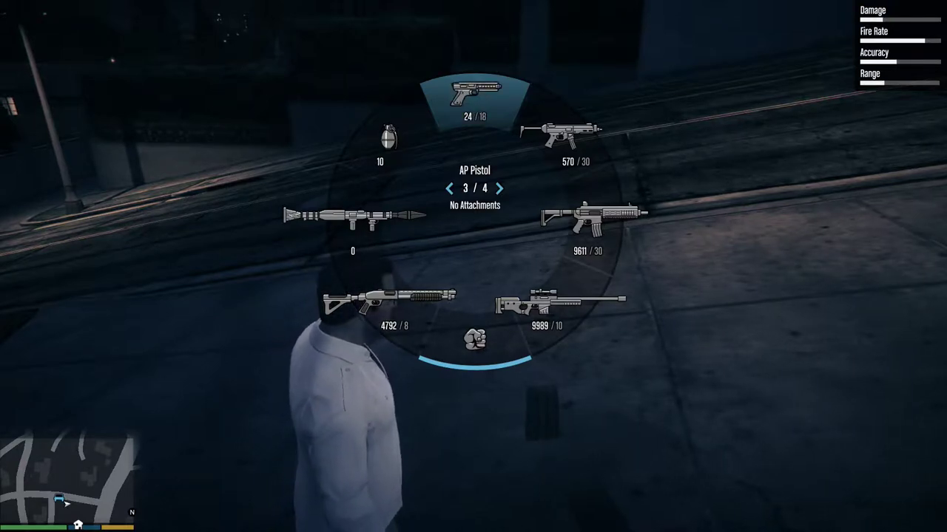
{"action": "scroll", "coordinate": [474, 188], "scroll_direction": "up", "scroll_amount": 1}
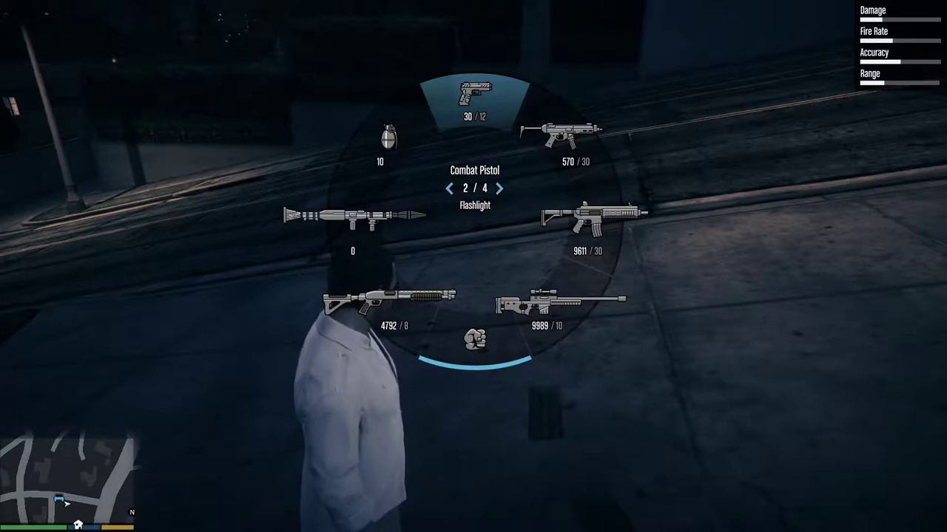
{"action": "key", "text": "Tab"}
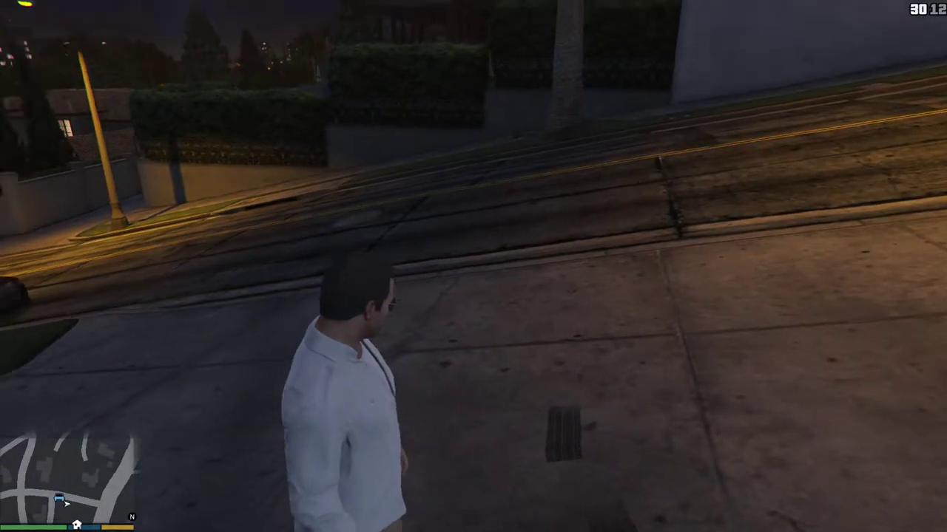
Step: Run back through the gate and up the driveway, and fire the Combat Pistol toward the garage area
{"action": "mouse_move", "coordinate": [474, 266]}
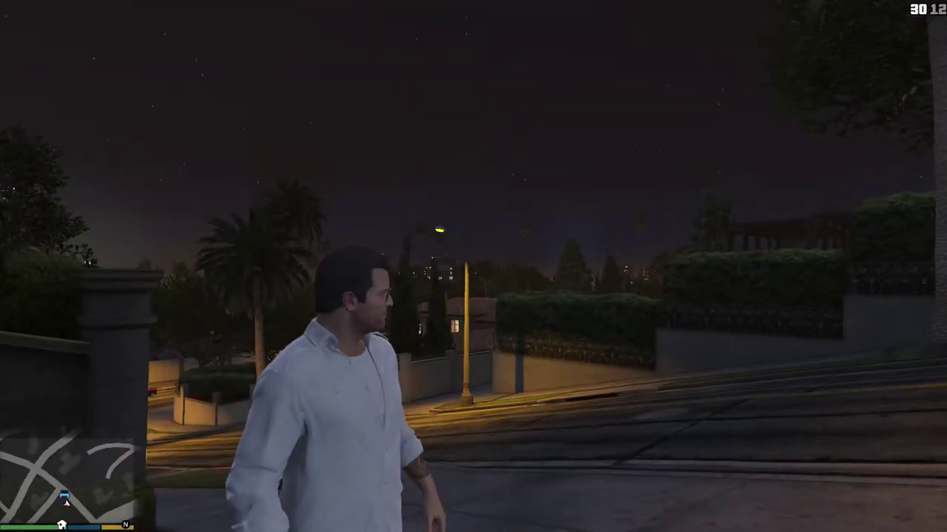
{"action": "key", "text": "w"}
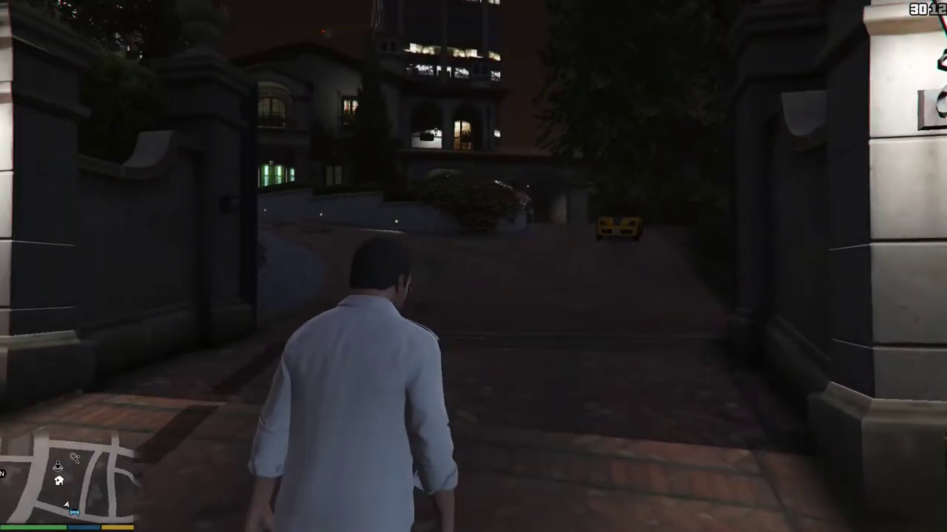
{"action": "key", "text": "w"}
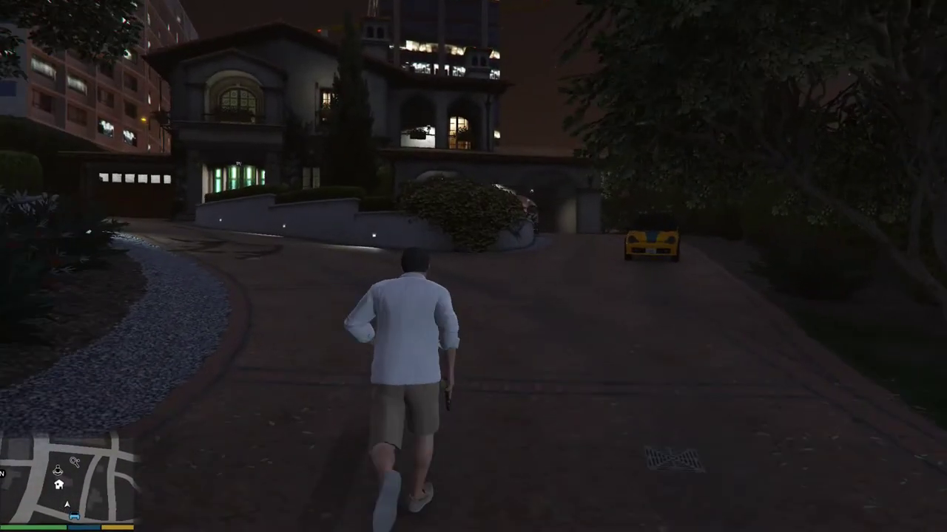
{"action": "key", "text": "w"}
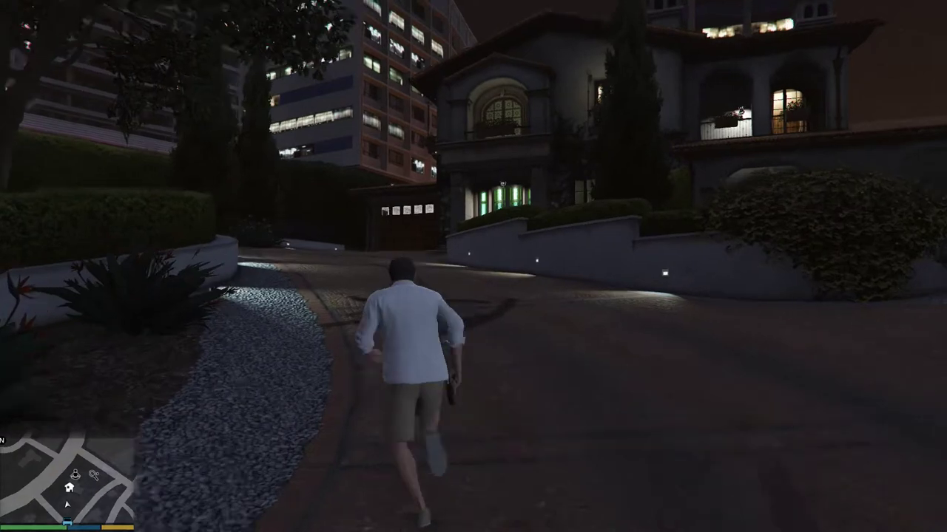
{"action": "key", "text": "w"}
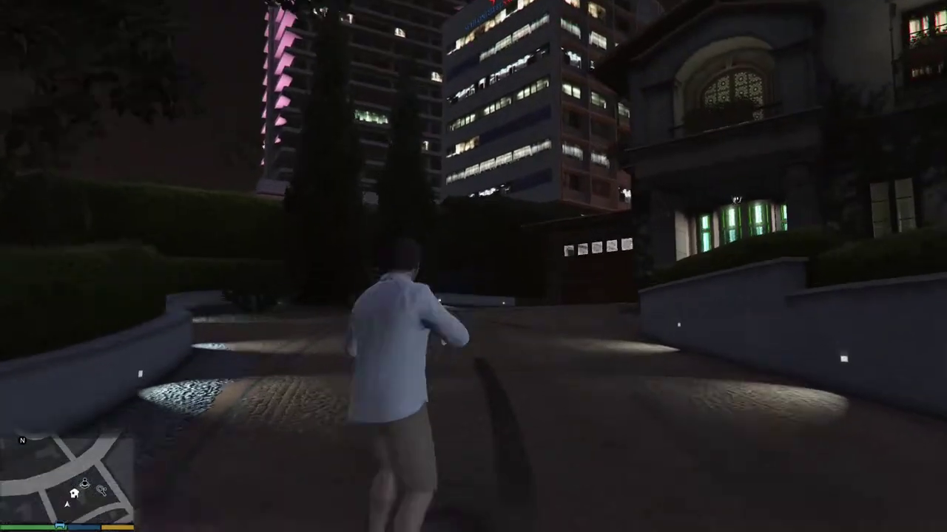
{"action": "right_click", "coordinate": [474, 267]}
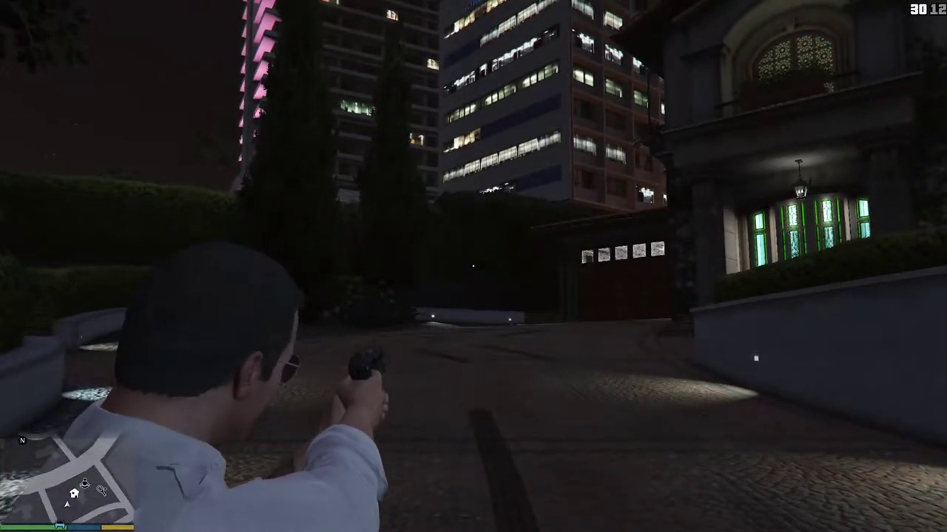
{"action": "mouse_move", "coordinate": [474, 266]}
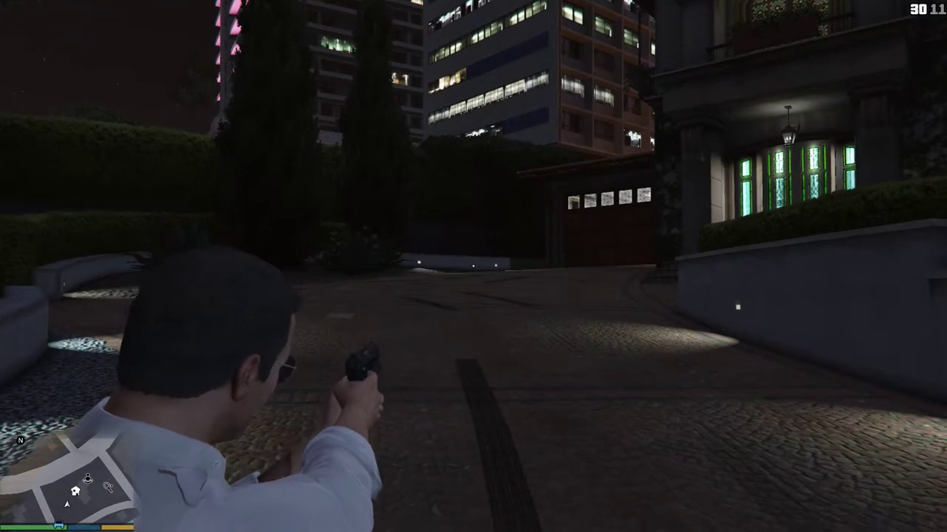
{"action": "key", "text": "w"}
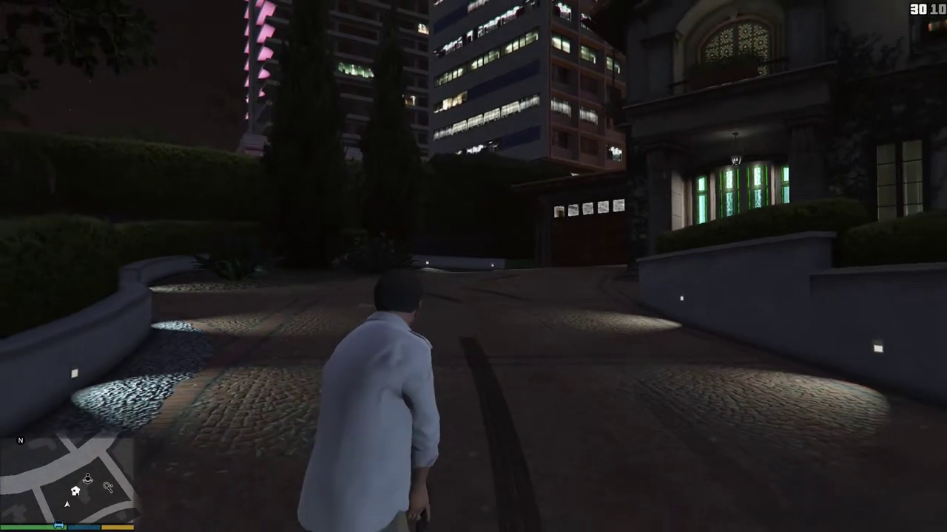
Step: Check the Combat Pistol in the weapon wheel and fire it repeatedly toward the garage
{"action": "key", "text": "Tab"}
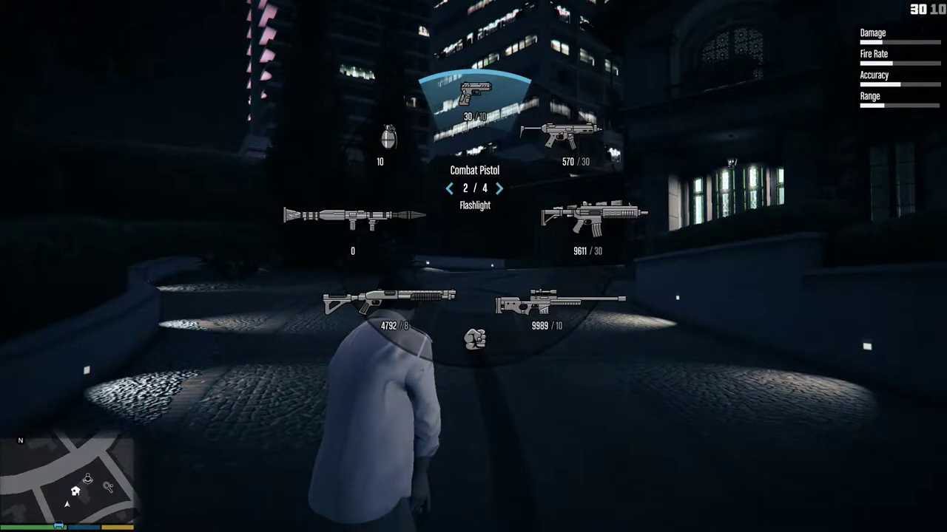
{"action": "left_click", "coordinate": [474, 266]}
{"action": "left_click", "coordinate": [473, 266]}
{"action": "left_click", "coordinate": [473, 266]}
{"action": "left_click", "coordinate": [473, 266]}
{"action": "left_click", "coordinate": [473, 266]}
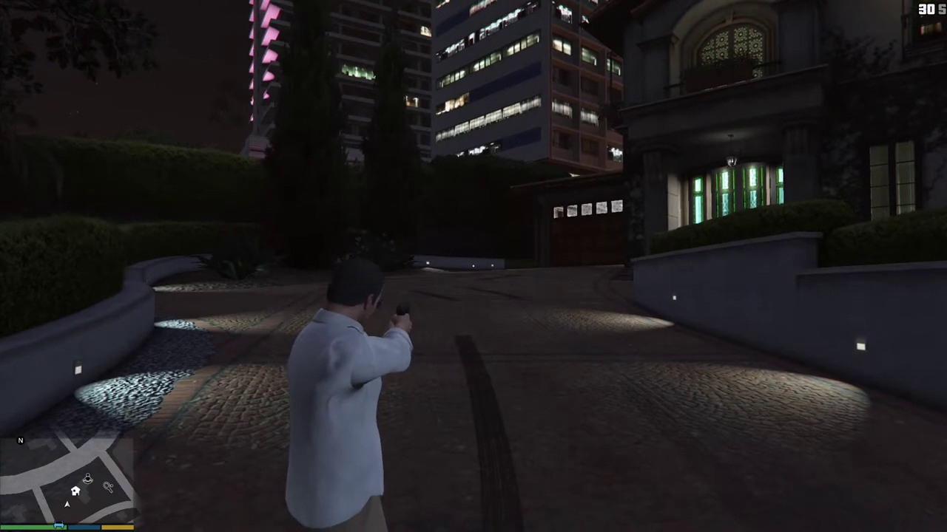
{"action": "left_click", "coordinate": [474, 266]}
{"action": "left_click", "coordinate": [473, 266]}
{"action": "left_click", "coordinate": [473, 267]}
{"action": "left_click", "coordinate": [473, 267]}
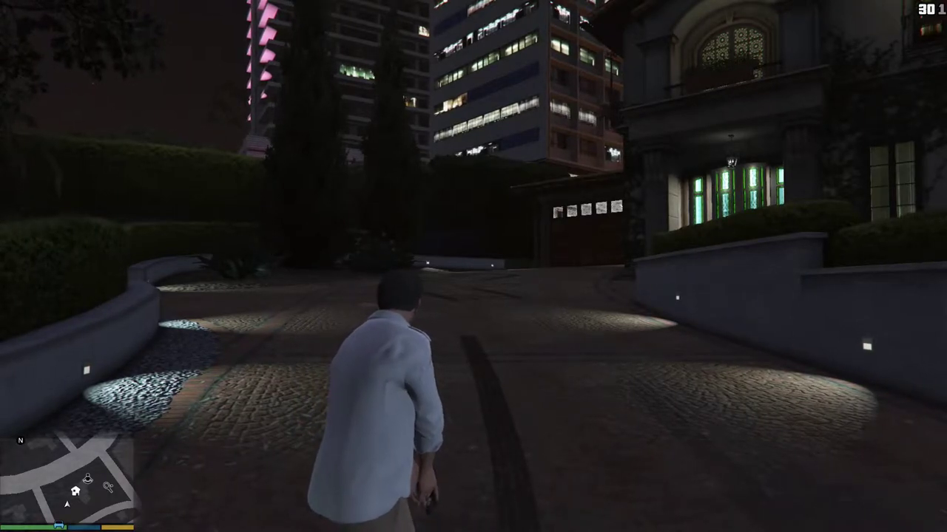
Step: Check the cheat hotkeys in the Infinity trainer, return to the game and turn on Infinite Ammo
{"action": "key", "text": "alt+Tab"}
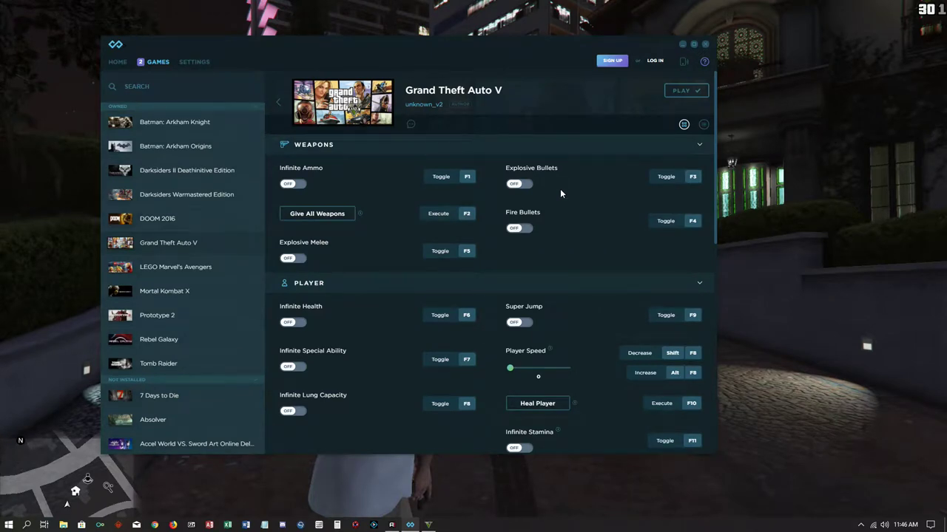
{"action": "key", "text": "alt+Tab"}
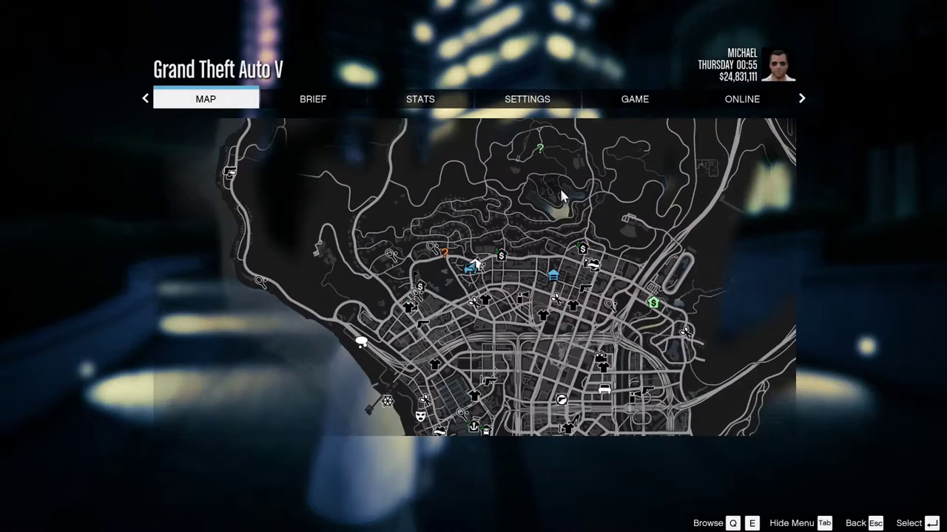
{"action": "key", "text": "Escape"}
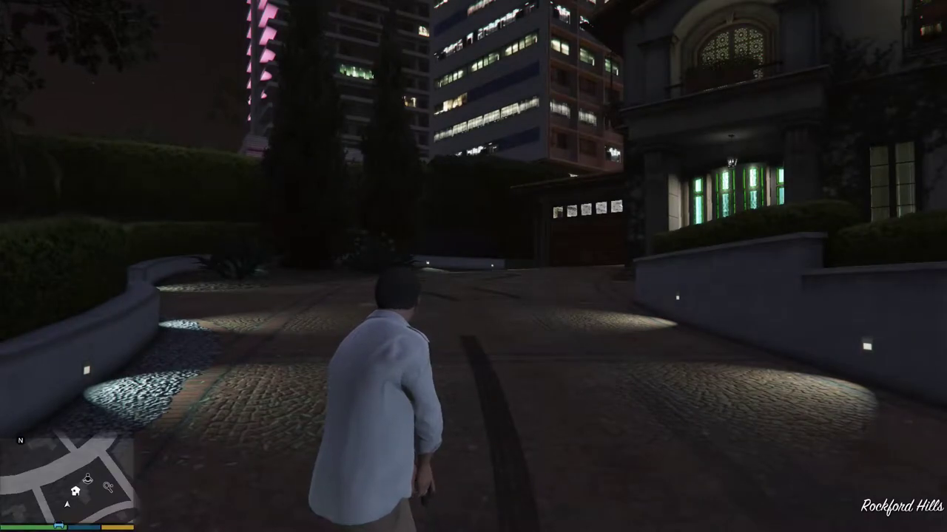
{"action": "key", "text": "F1"}
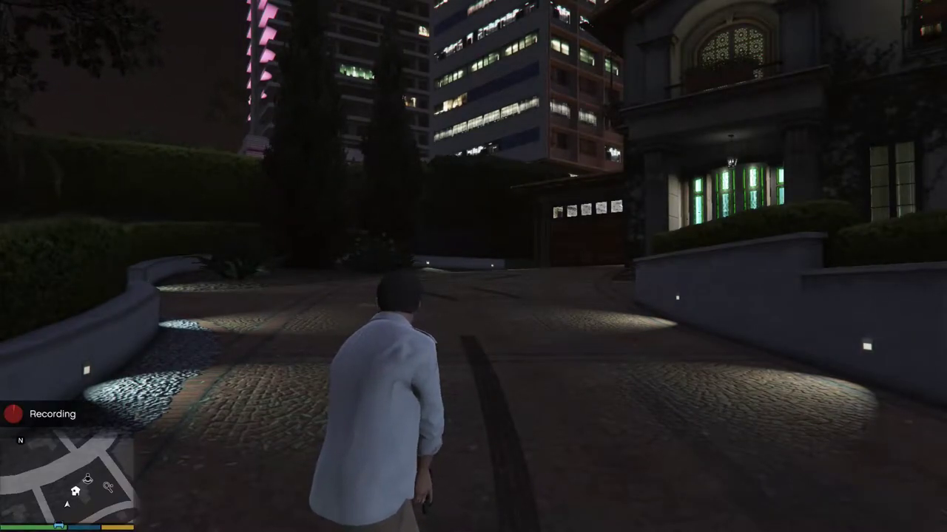
{"action": "key", "text": "F1"}
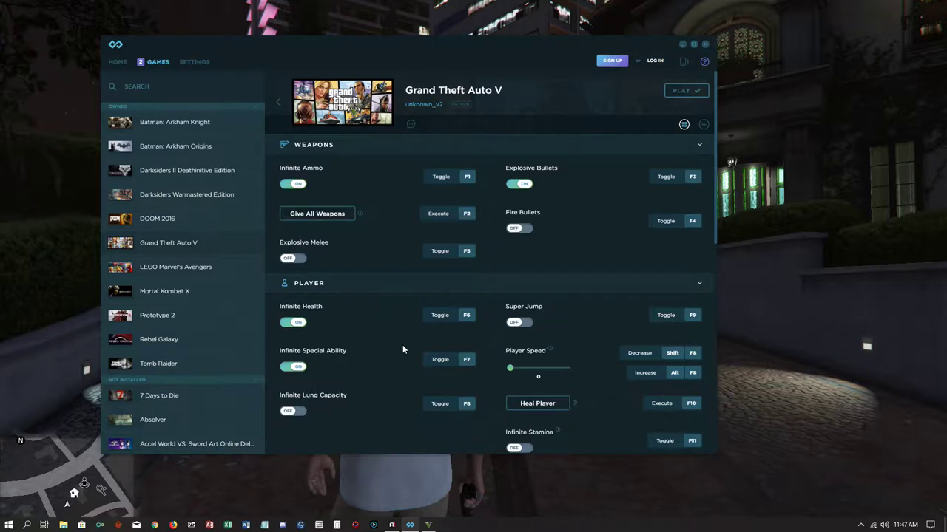
Step: Review the trainer's player, inventory and game cheats, minimise it and return to the game with the Combat Pistol aimed
{"action": "scroll", "coordinate": [403, 345], "scroll_direction": "down", "scroll_amount": 5}
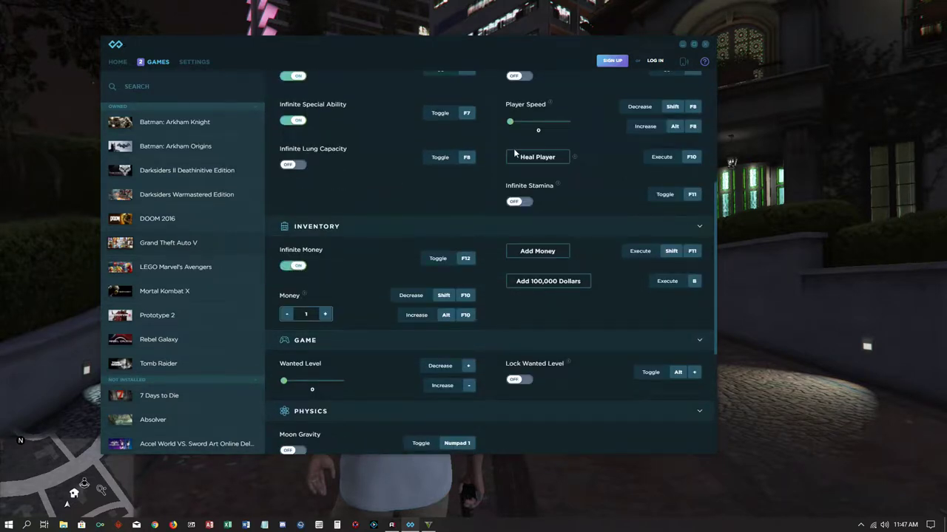
{"action": "left_click", "coordinate": [683, 45]}
{"action": "key", "text": "Escape"}
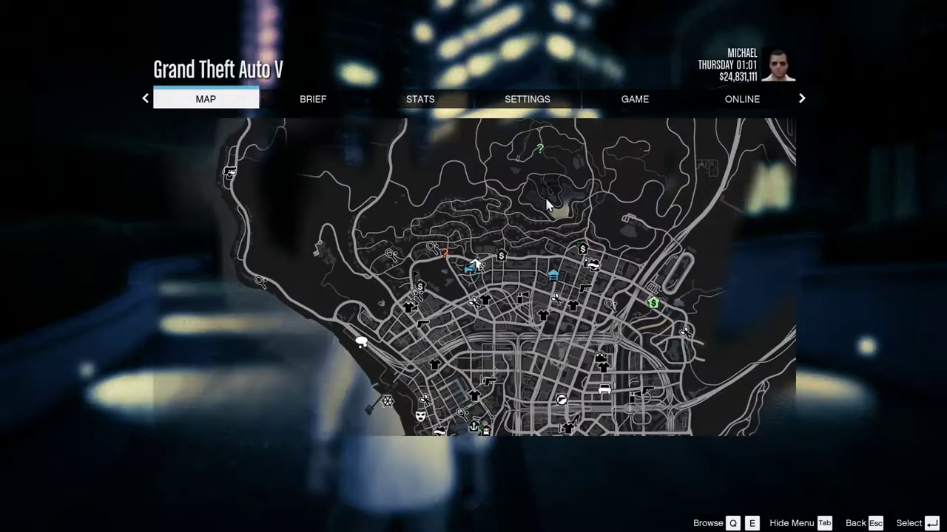
{"action": "key", "text": "Escape"}
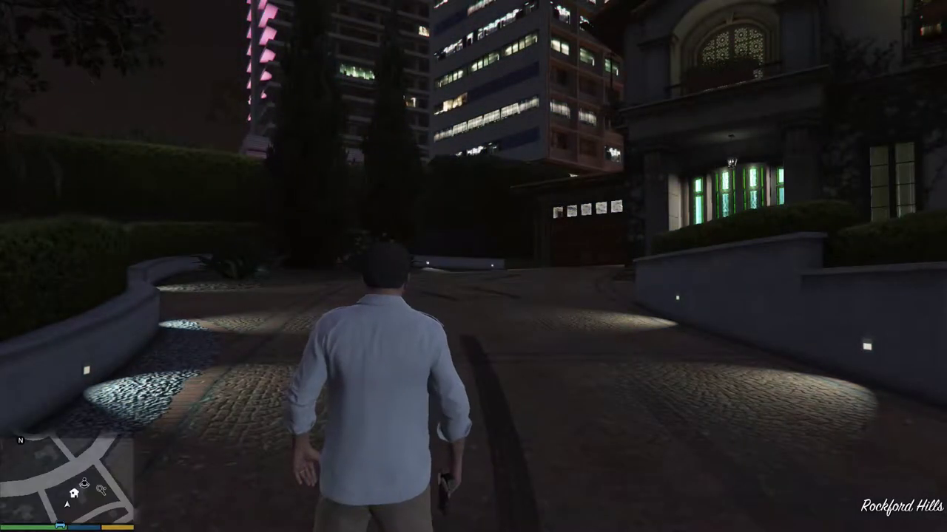
{"action": "key", "text": "Escape"}
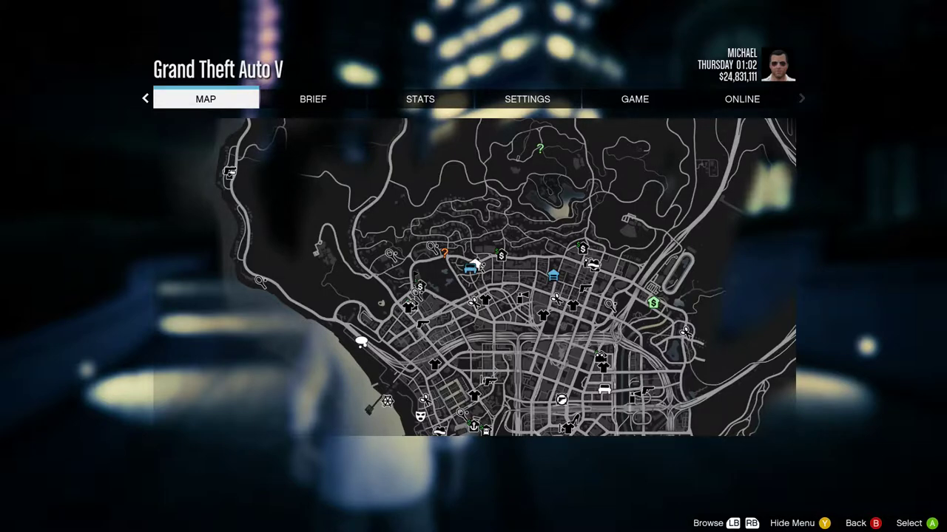
{"action": "key", "text": "Escape"}
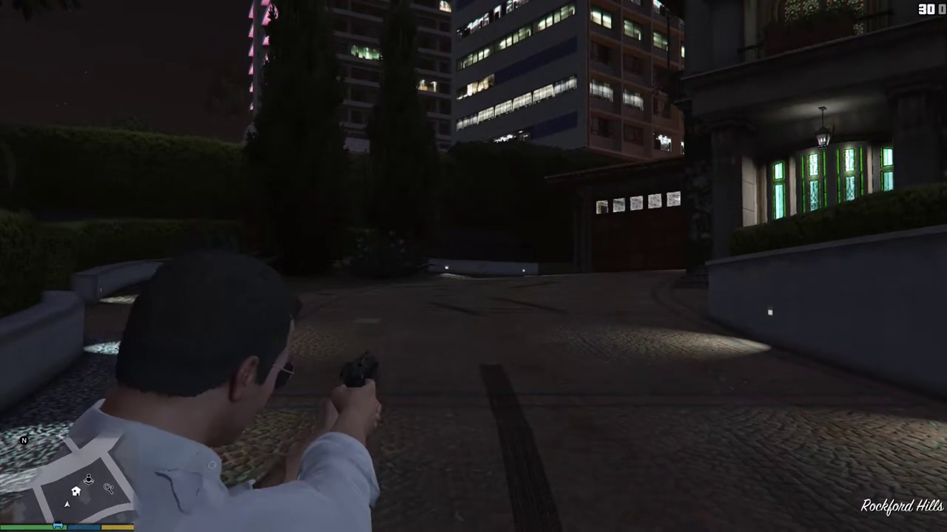
Step: Keep firing and reloading the Combat Pistol toward the garage until its ammunition is used up
{"action": "key", "text": "r"}
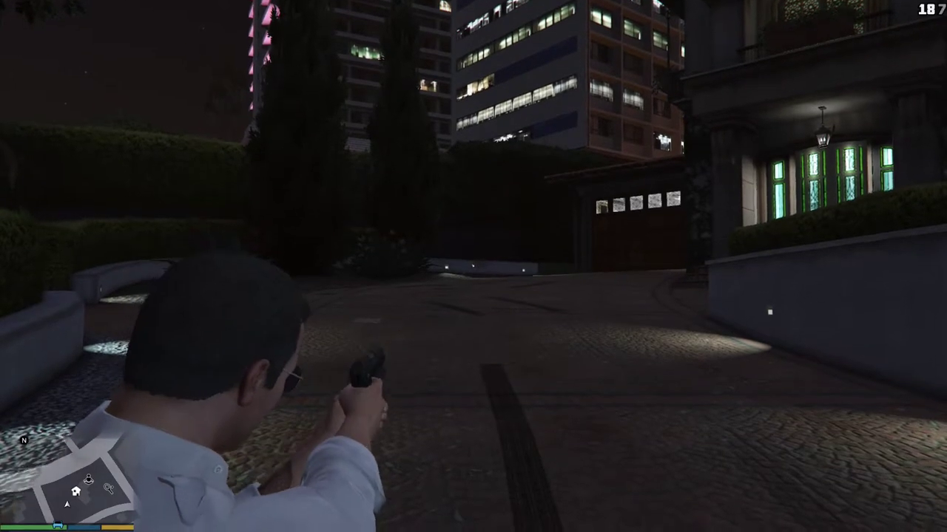
{"action": "key", "text": "r"}
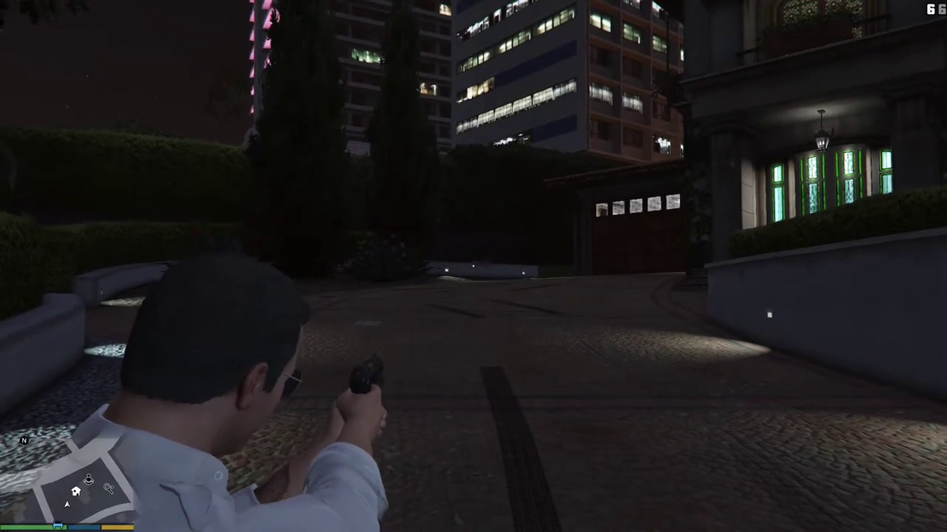
{"action": "key", "text": "w"}
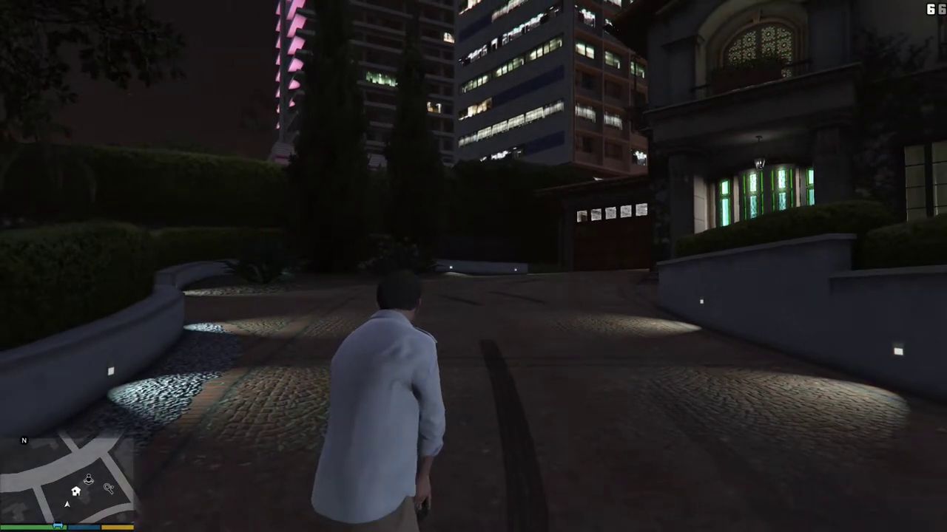
{"action": "key", "text": "Tab"}
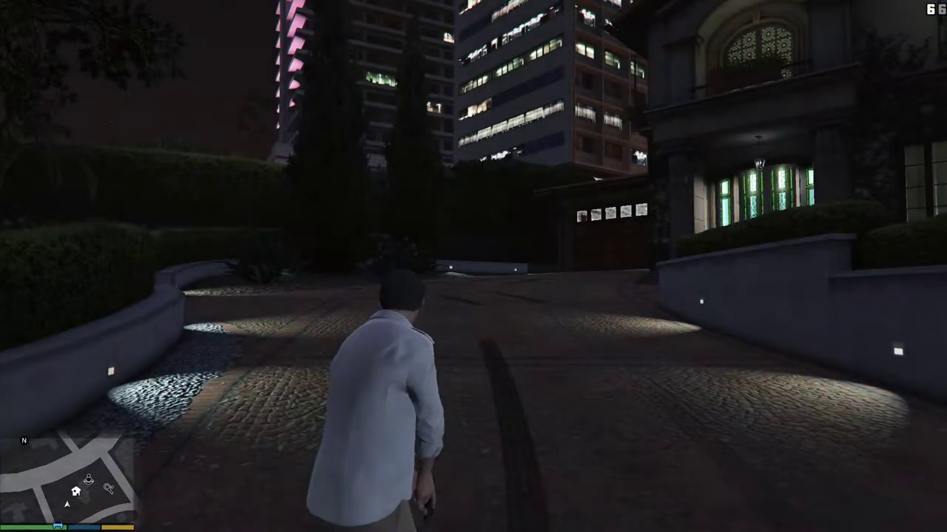
{"action": "right_click", "coordinate": [474, 266]}
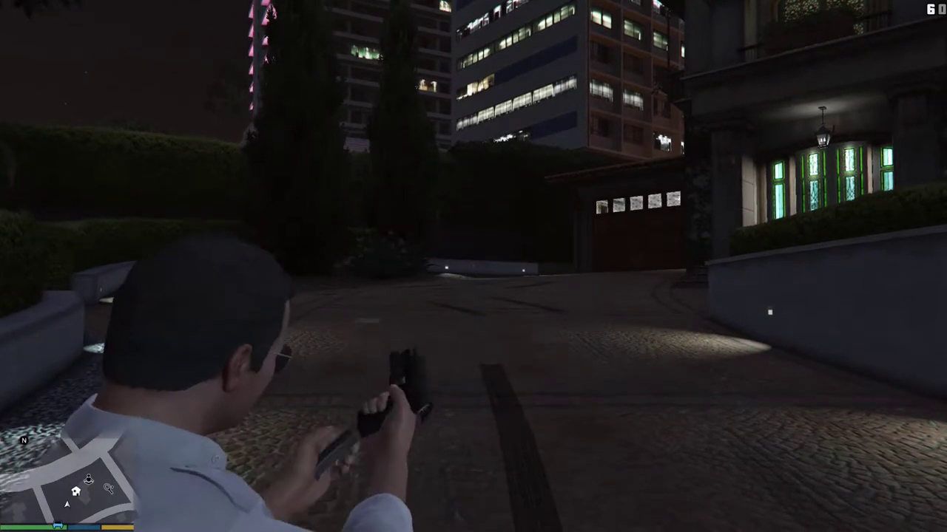
{"action": "left_click", "coordinate": [474, 266]}
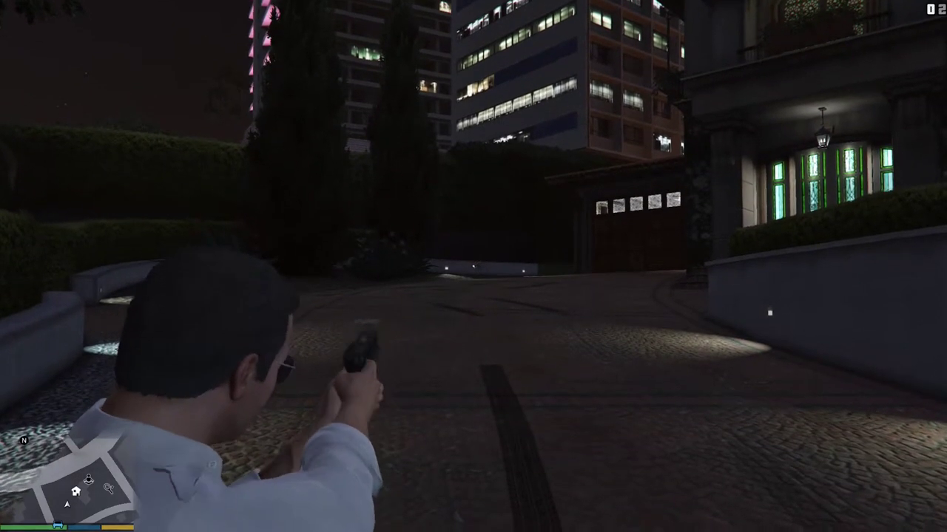
Step: Switch to the Carbine Rifle, test it toward the garage, and use the weapon wheel to go unarmed
{"action": "scroll", "coordinate": [473, 266], "scroll_direction": "down", "scroll_amount": 1}
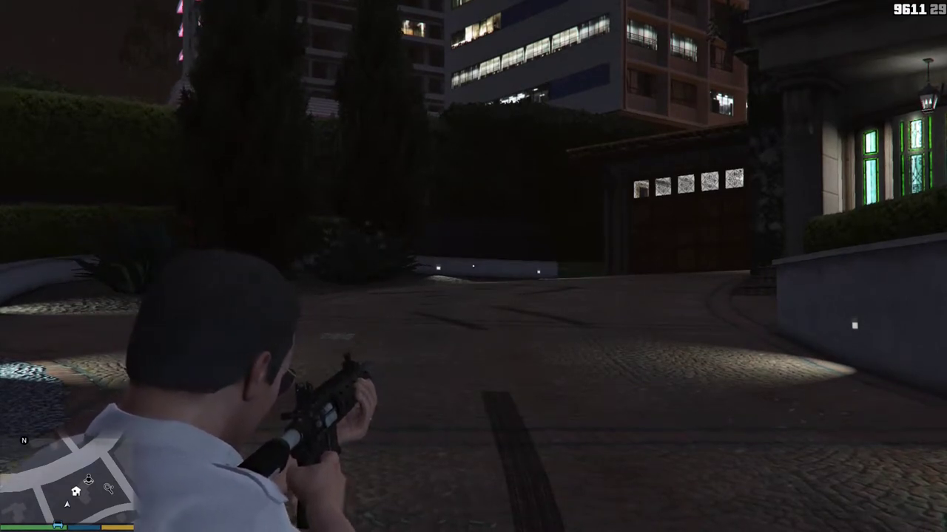
{"action": "key", "text": "Tab"}
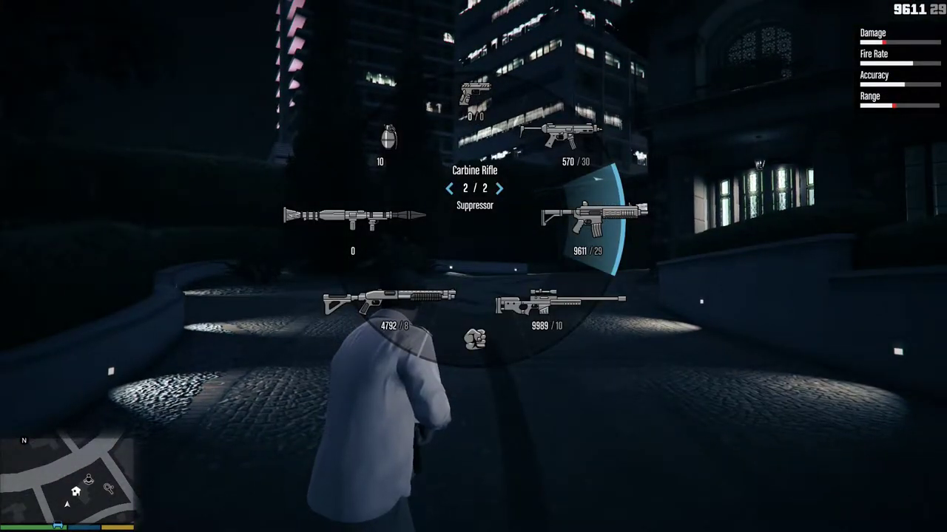
{"action": "key", "text": "Tab"}
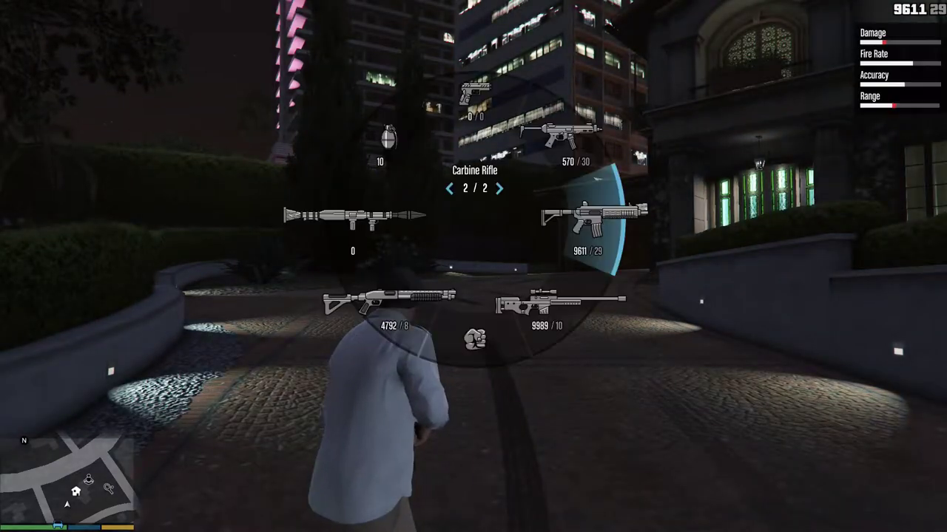
{"action": "key", "text": "Tab"}
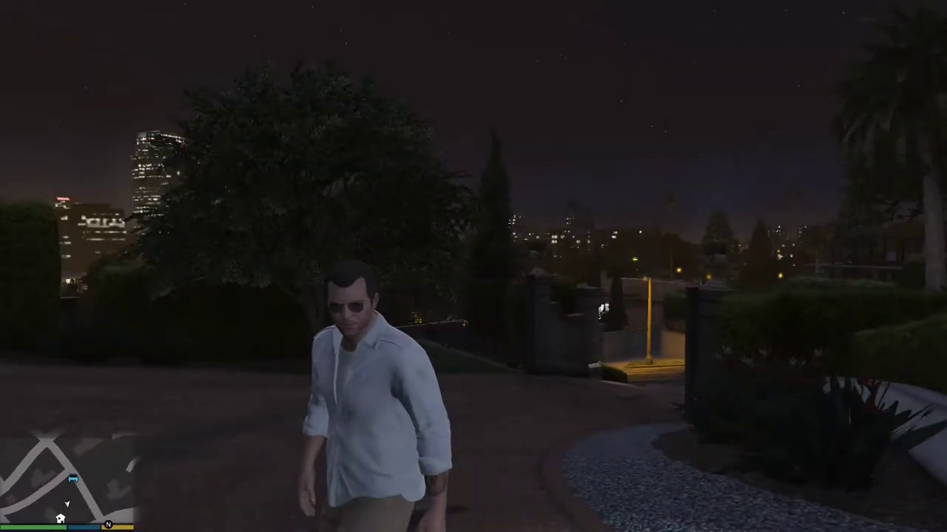
Step: Run down the driveway and through the gate to the street at Portola Dr
{"action": "key", "text": "w"}
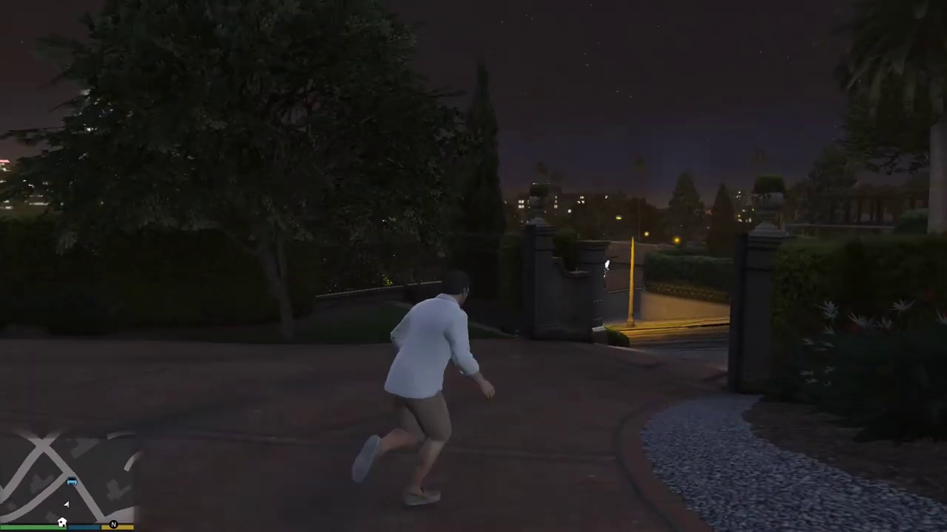
{"action": "key", "text": "w"}
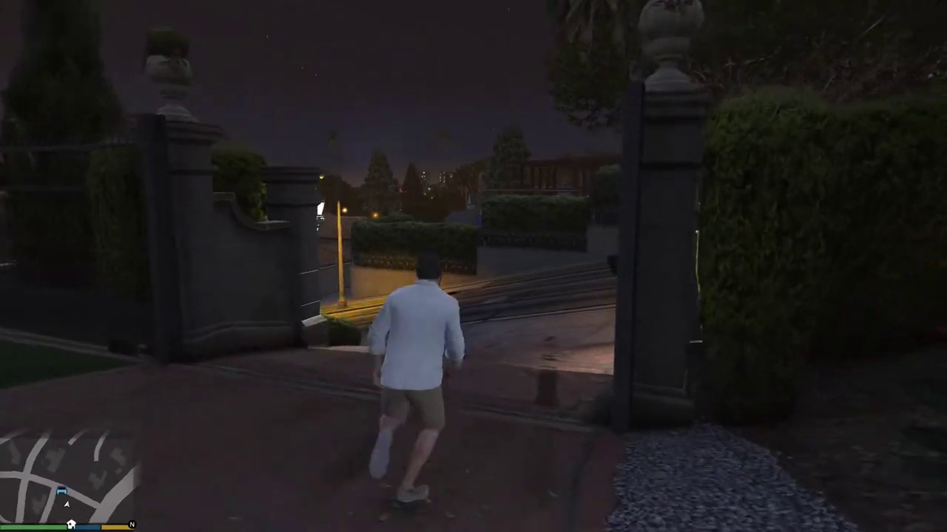
{"action": "key", "text": "w"}
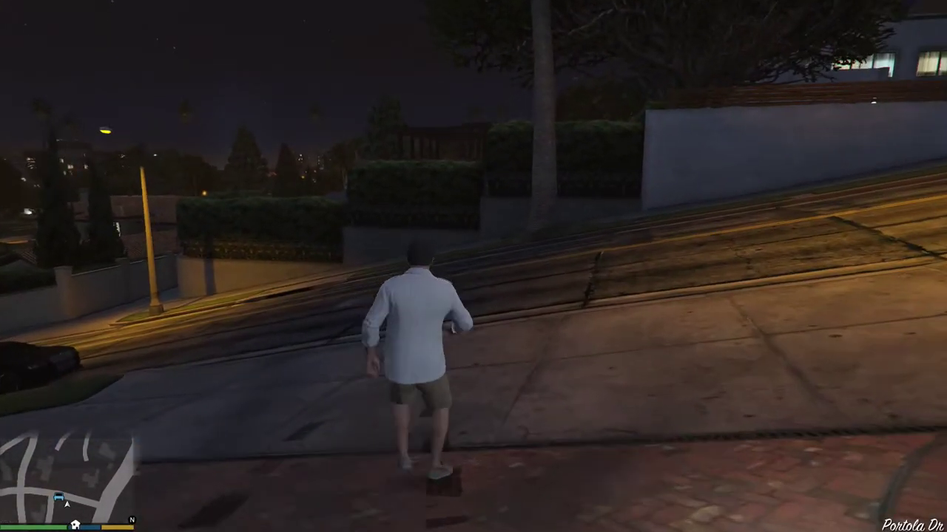
Step: Raise the trainer's Money value to 36001 and check the cash balance in the game's pause menu
{"action": "key", "text": "alt+Tab"}
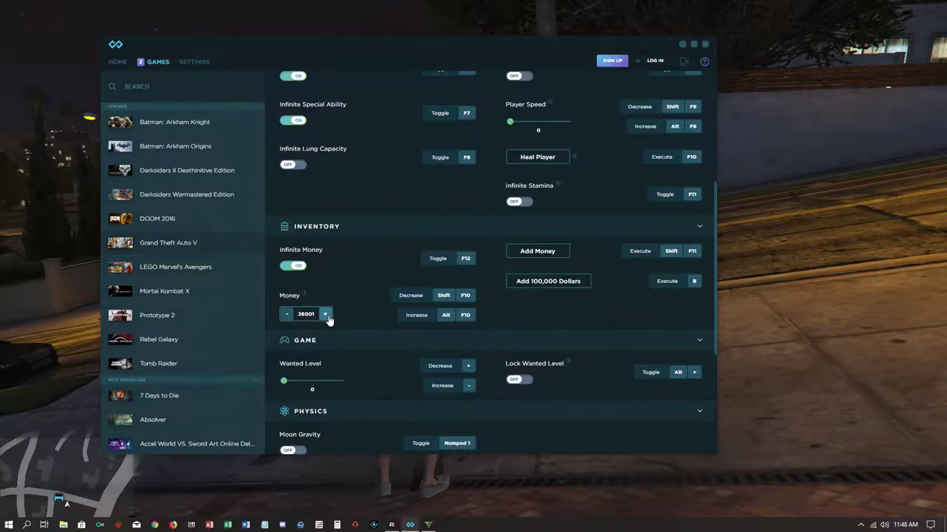
{"action": "left_click", "coordinate": [328, 317]}
{"action": "left_click", "coordinate": [328, 316]}
{"action": "mouse_move", "coordinate": [418, 321]}
{"action": "key", "text": "alt+Tab"}
{"action": "key", "text": "Escape"}
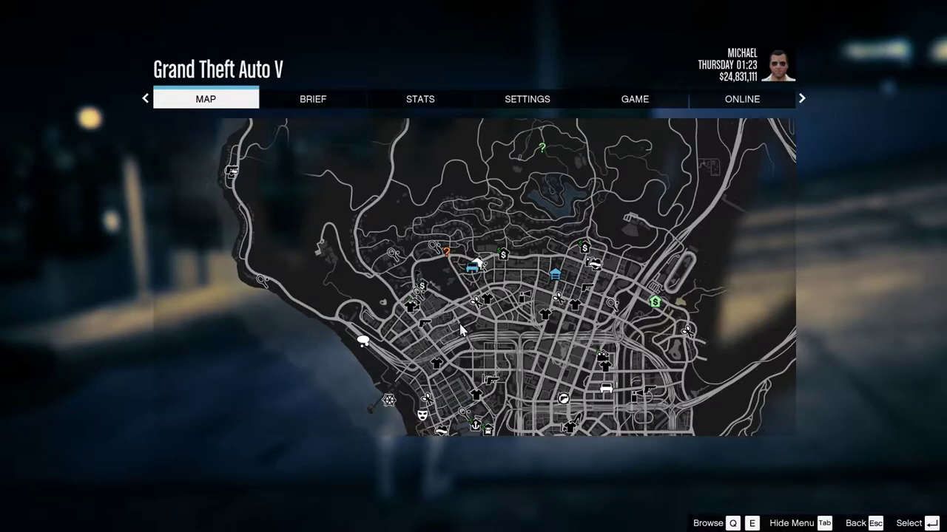
{"action": "key", "text": "Escape"}
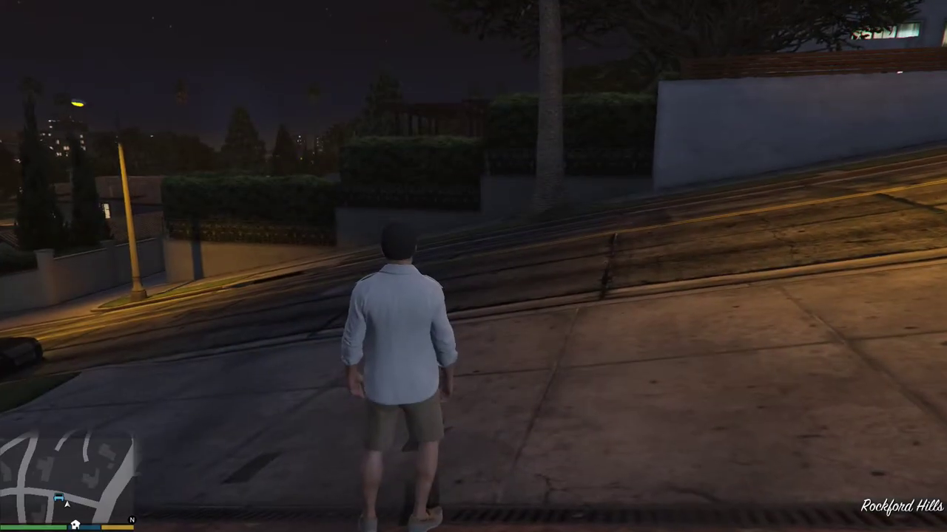
{"action": "key", "text": "Escape"}
{"action": "key", "text": "Escape"}
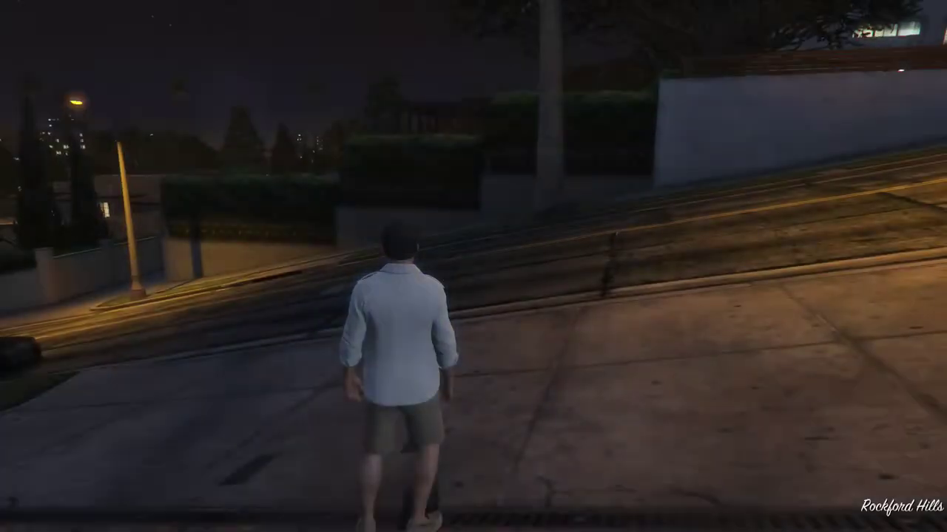
Step: Switch between the trainer's Inventory money cheats and the game, rechecking the cash balance in the pause menu
{"action": "key", "text": "alt+Tab"}
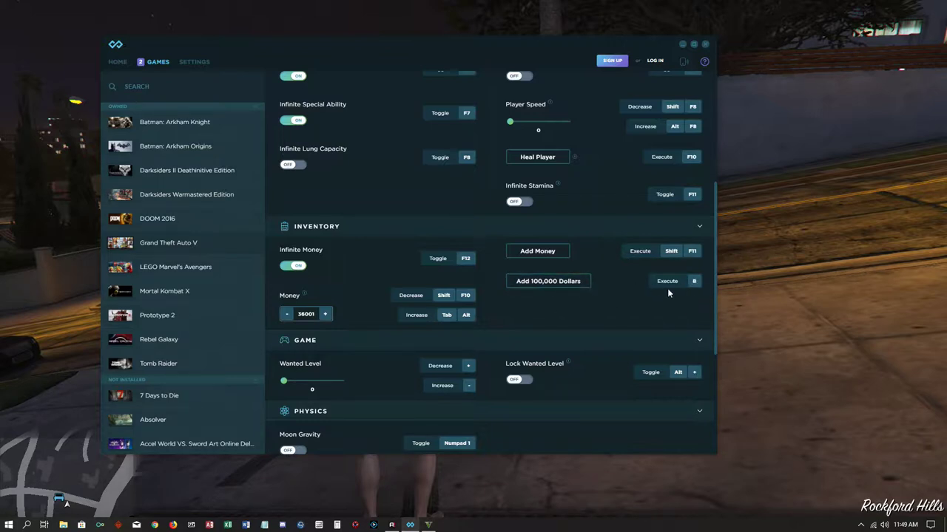
{"action": "left_click", "coordinate": [683, 46]}
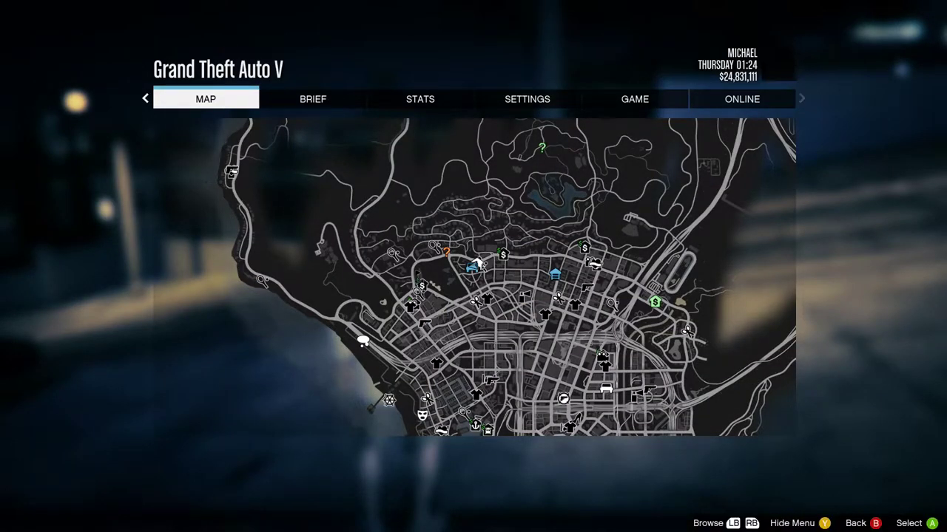
{"action": "key", "text": "Escape"}
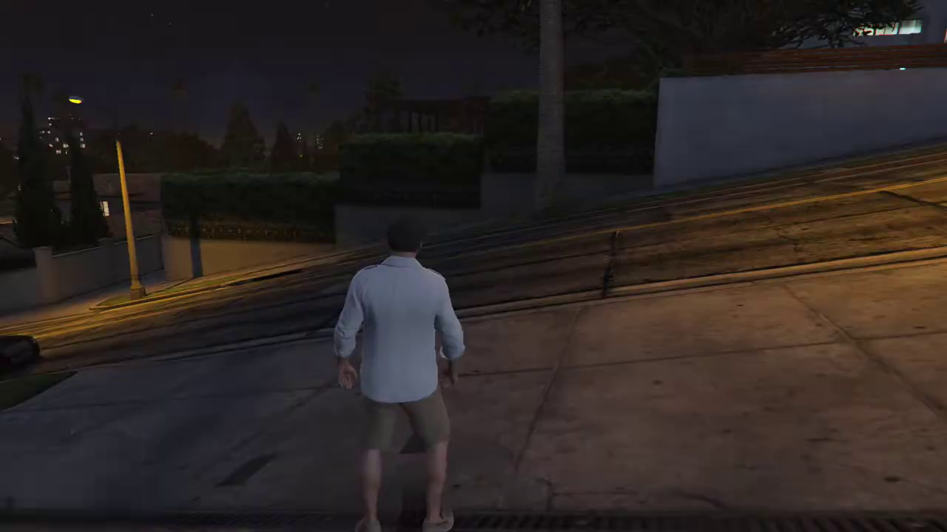
{"action": "key", "text": "Escape"}
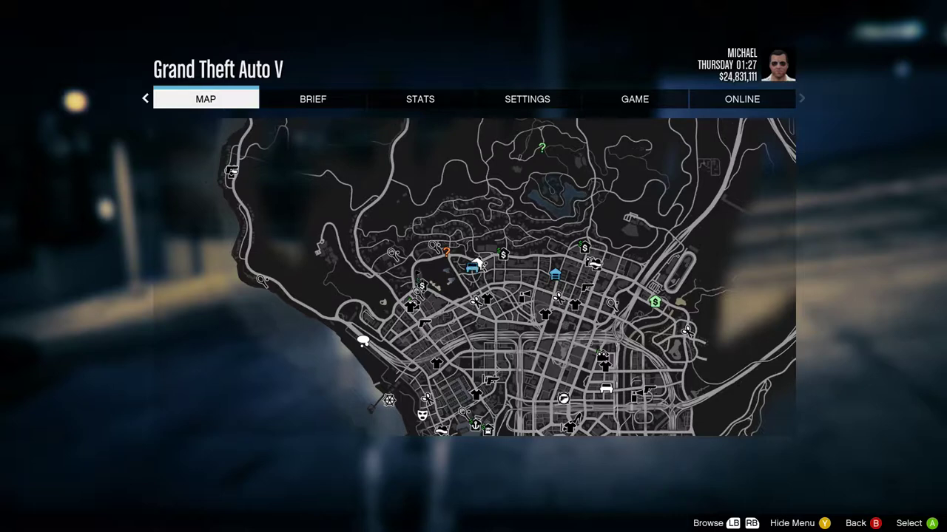
{"action": "key", "text": "alt+Tab"}
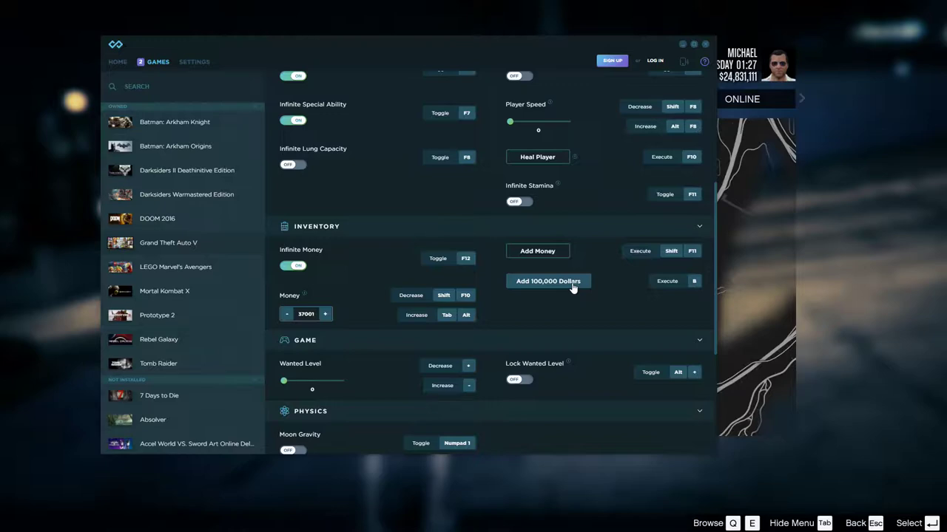
{"action": "left_click", "coordinate": [682, 44]}
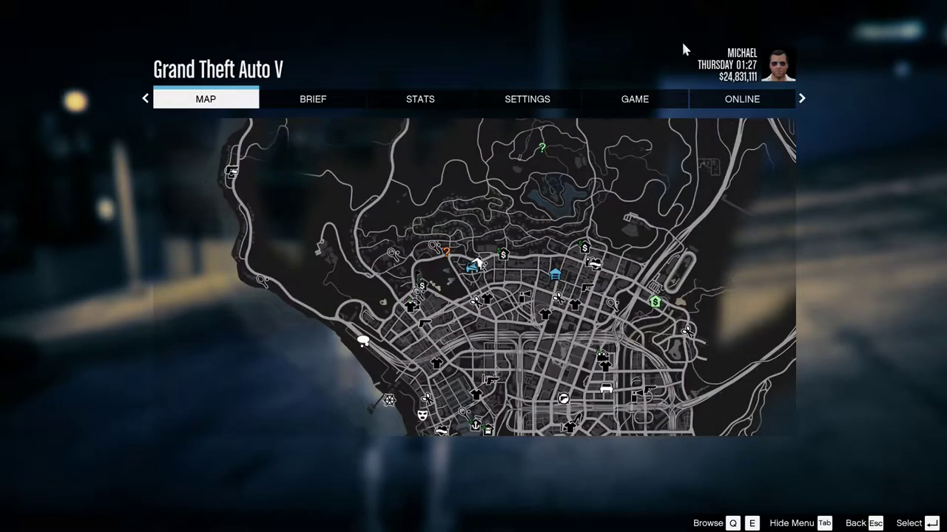
{"action": "key", "text": "Escape"}
{"action": "key", "text": "Escape"}
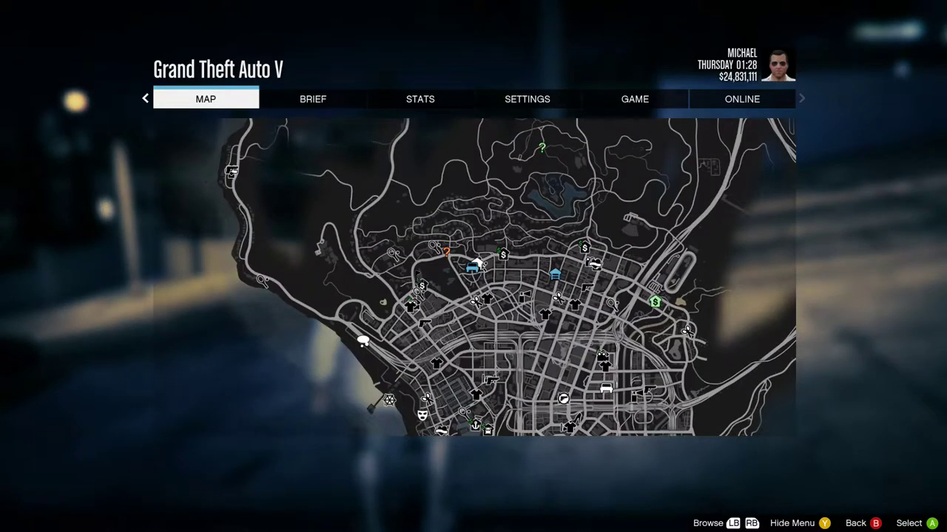
{"action": "key", "text": "Escape"}
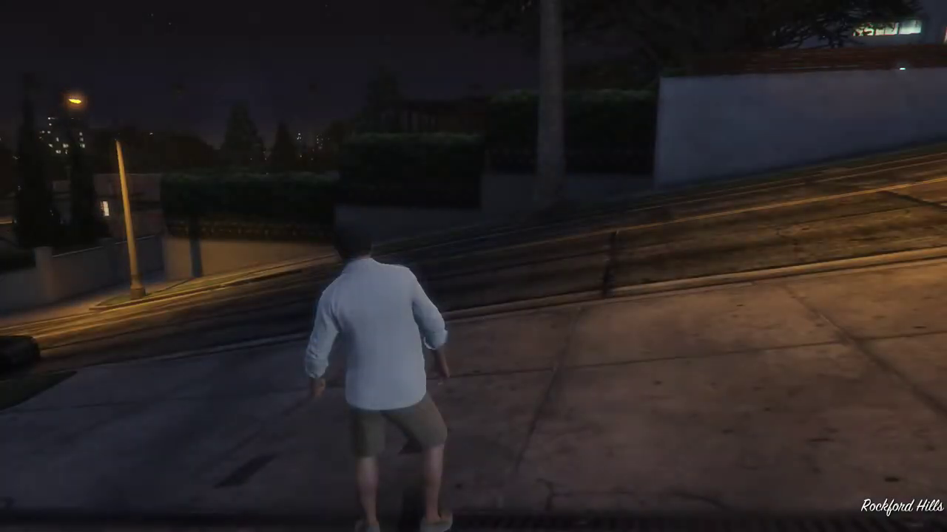
Step: Exit Grand Theft Auto V to the Windows desktop through the Exit Game option and confirm
{"action": "key", "text": "Escape"}
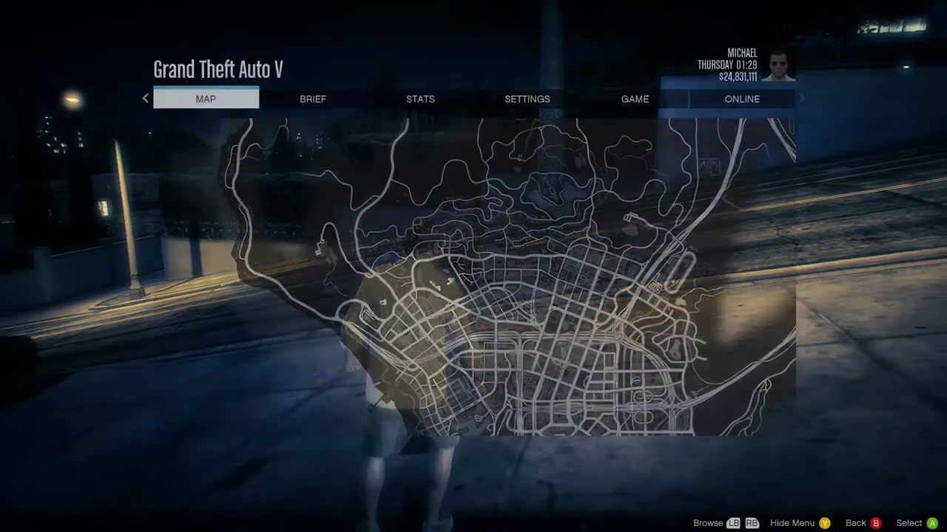
{"action": "key", "text": "e"}
{"action": "key", "text": "e"}
{"action": "key", "text": "e"}
{"action": "key", "text": "e"}
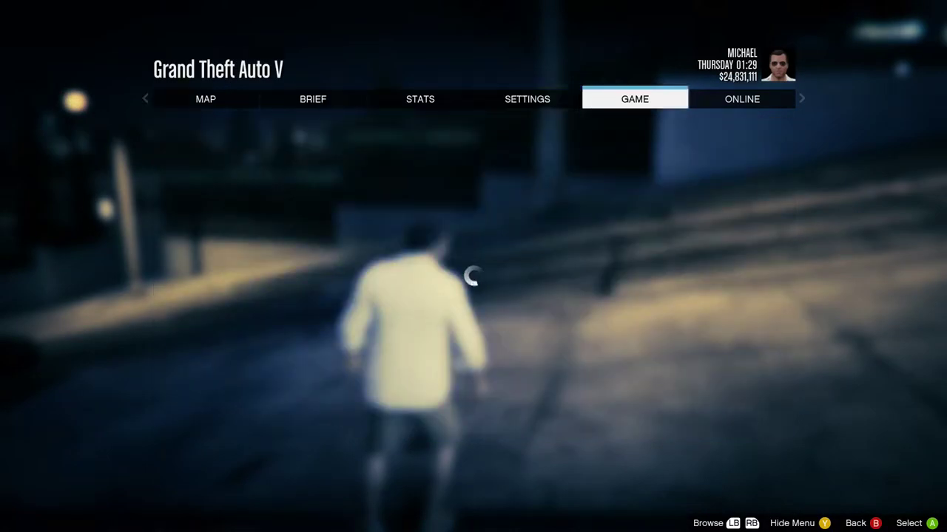
{"action": "key", "text": "Return"}
{"action": "key", "text": "Down"}
{"action": "key", "text": "Down"}
{"action": "key", "text": "Down"}
{"action": "key", "text": "Down"}
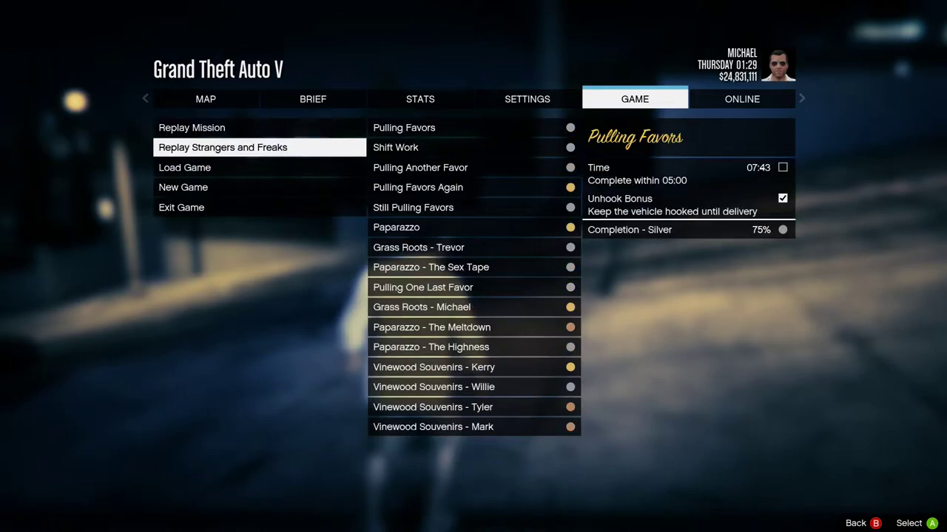
{"action": "key", "text": "Return"}
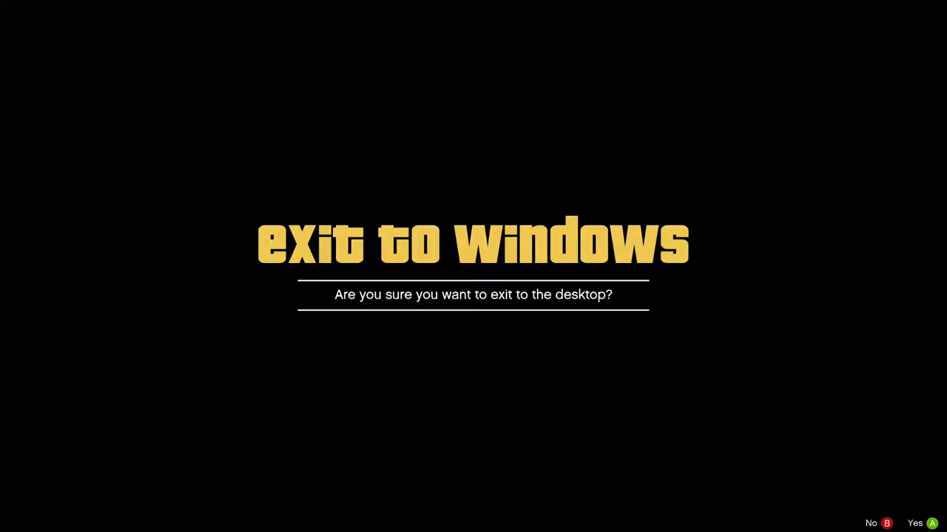
{"action": "key", "text": "Return"}
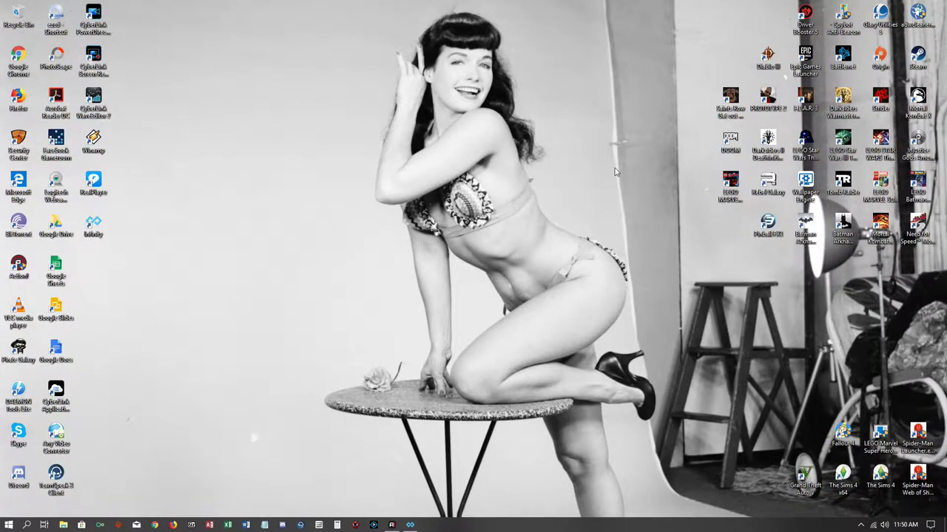
Step: Switch to the Infinity trainer and browse its supported games that are not installed, from 7 Days to Die to Dead Cells
{"action": "left_click", "coordinate": [409, 525]}
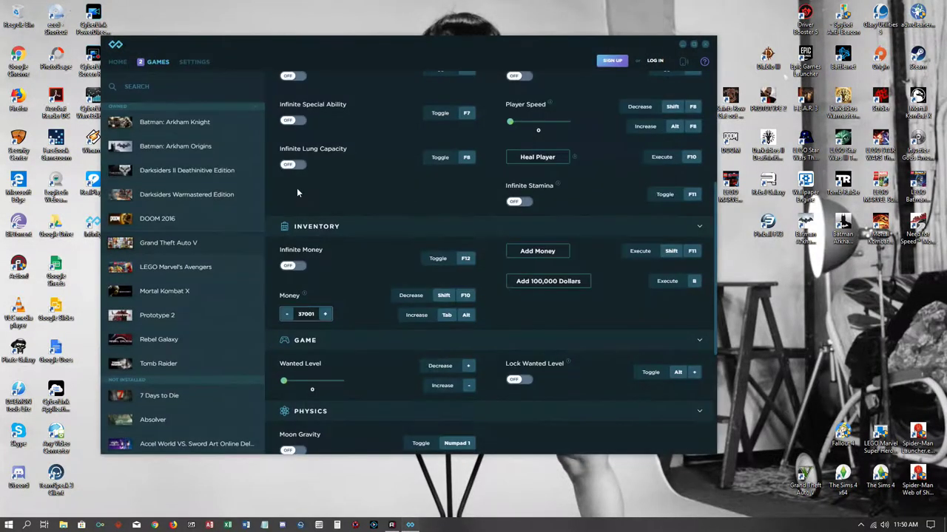
{"action": "scroll", "coordinate": [409, 254], "scroll_direction": "up", "scroll_amount": 5}
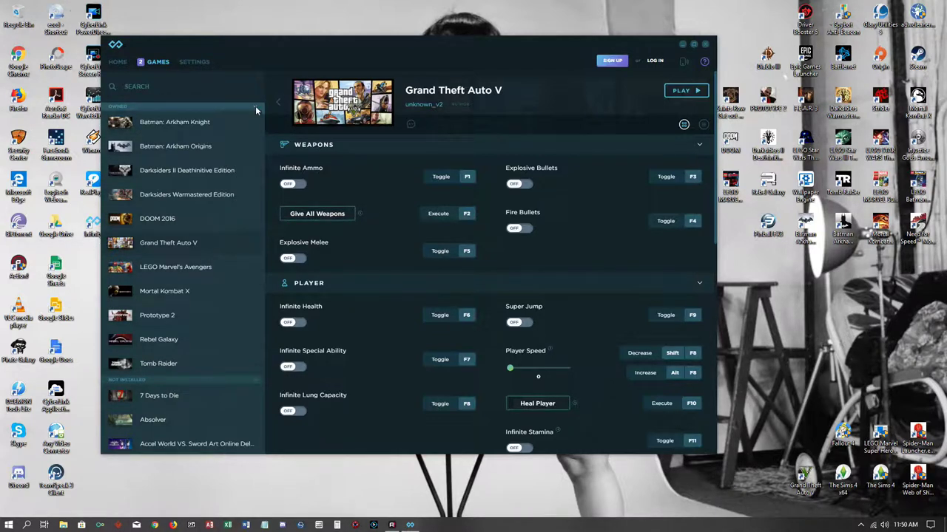
{"action": "scroll", "coordinate": [255, 110], "scroll_direction": "down", "scroll_amount": 4}
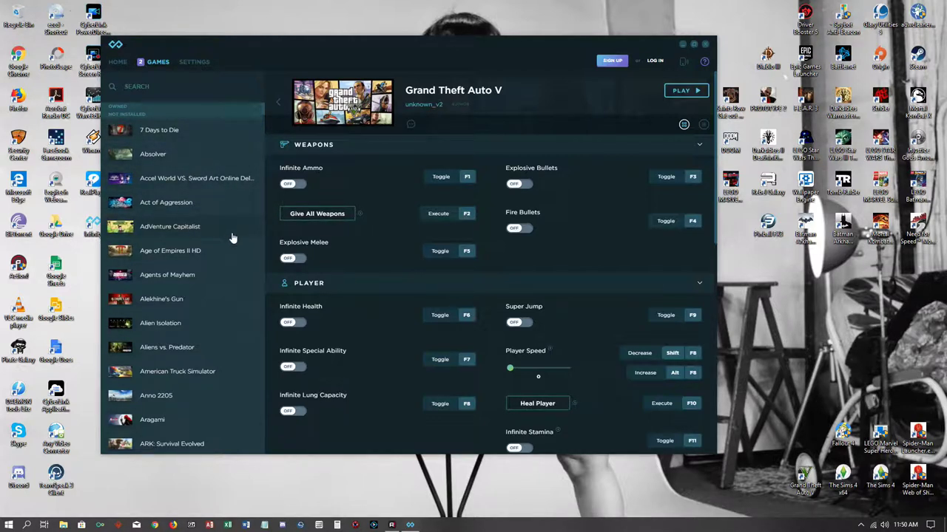
{"action": "scroll", "coordinate": [231, 238], "scroll_direction": "down", "scroll_amount": 5}
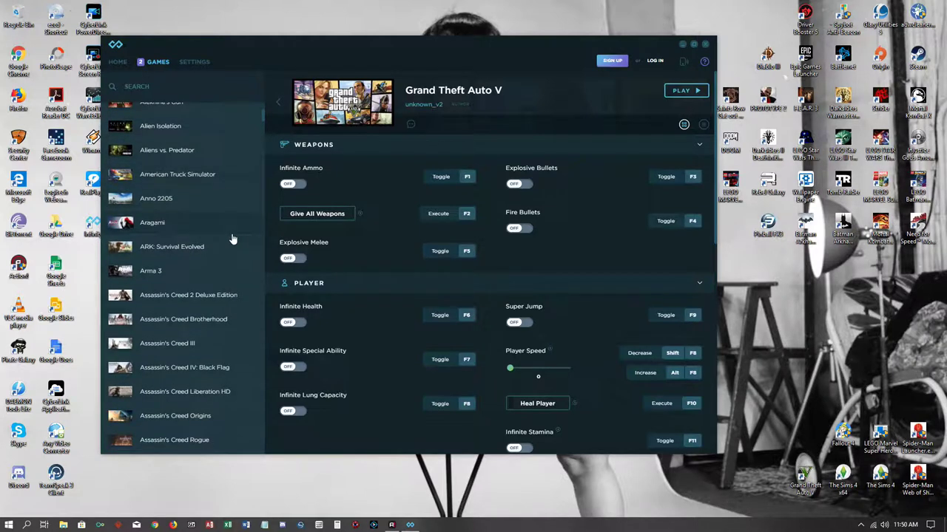
{"action": "scroll", "coordinate": [231, 239], "scroll_direction": "down", "scroll_amount": 3}
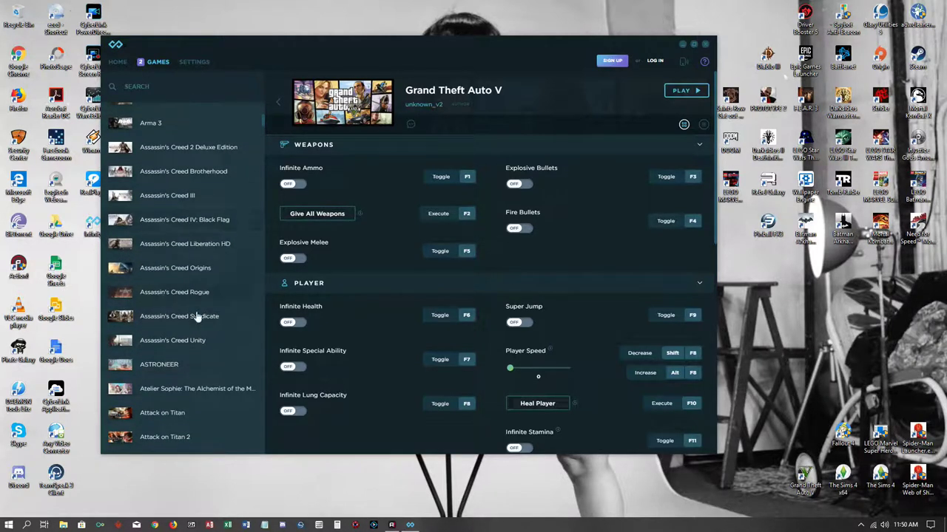
{"action": "scroll", "coordinate": [217, 297], "scroll_direction": "down", "scroll_amount": 4}
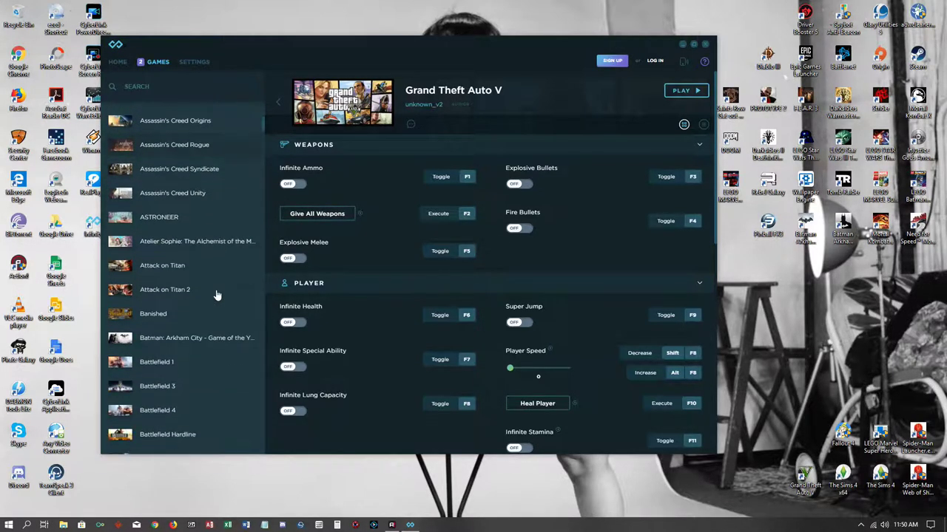
{"action": "scroll", "coordinate": [217, 295], "scroll_direction": "down", "scroll_amount": 4}
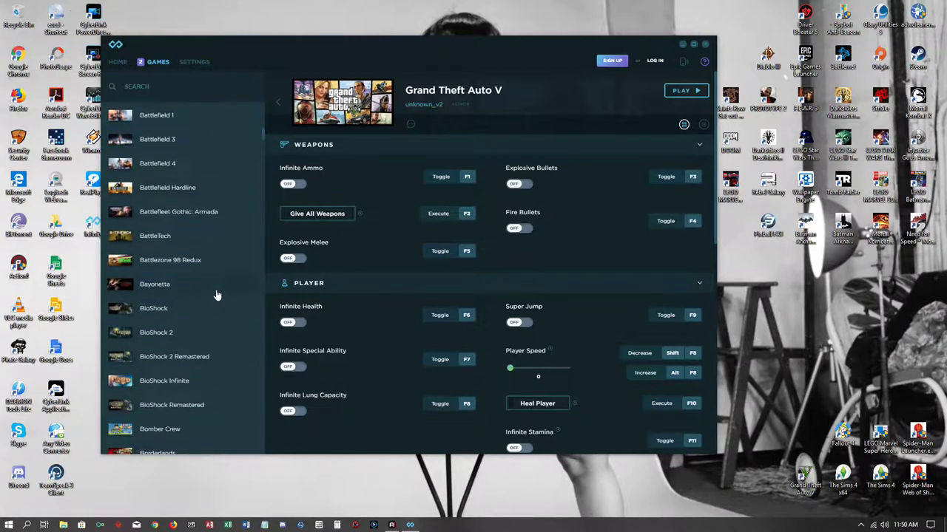
{"action": "scroll", "coordinate": [217, 295], "scroll_direction": "down", "scroll_amount": 4}
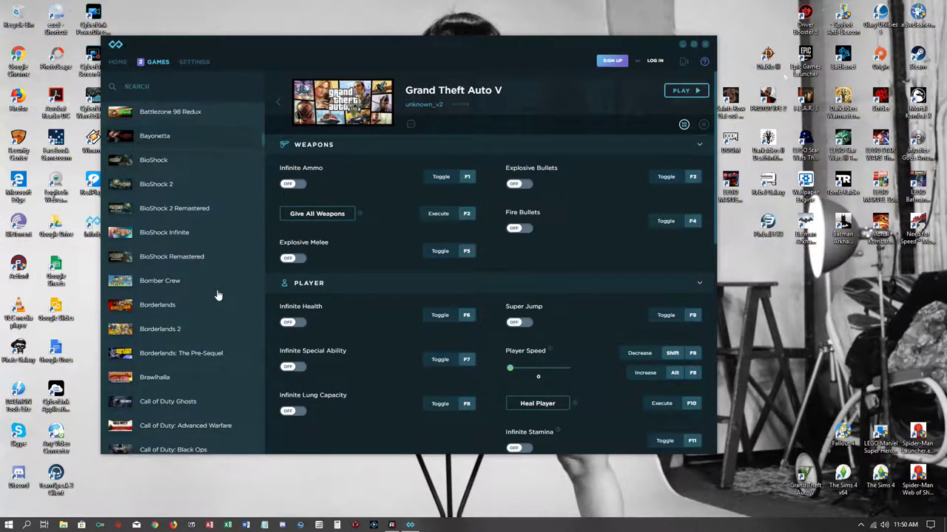
{"action": "scroll", "coordinate": [222, 324], "scroll_direction": "down", "scroll_amount": 2}
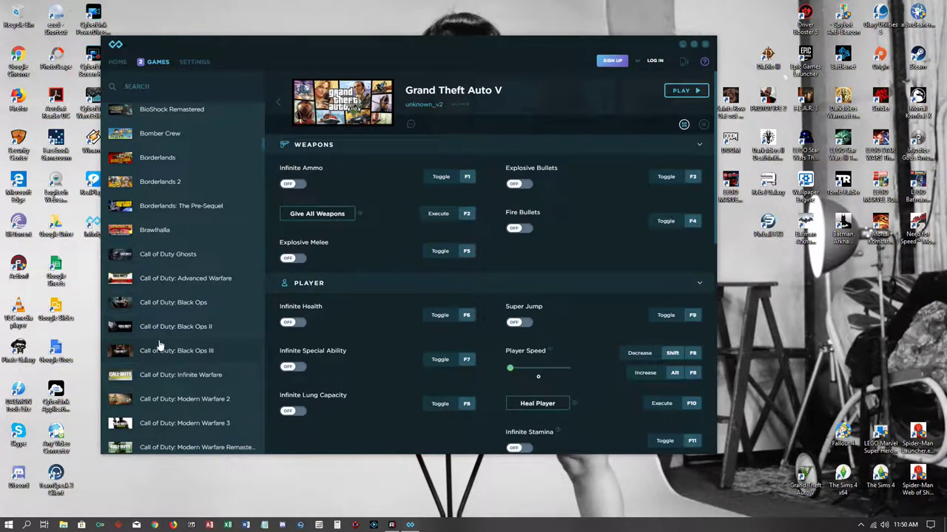
{"action": "scroll", "coordinate": [240, 303], "scroll_direction": "down", "scroll_amount": 2}
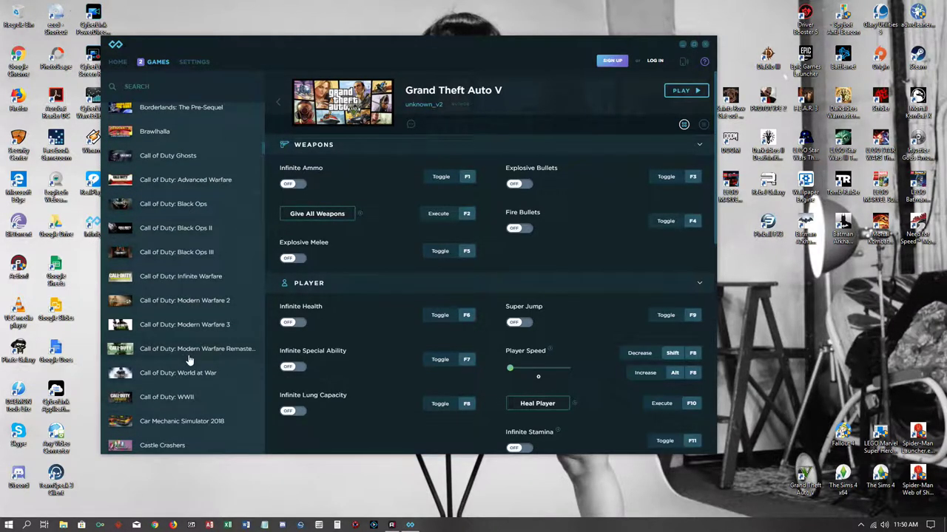
{"action": "scroll", "coordinate": [170, 281], "scroll_direction": "down", "scroll_amount": 3}
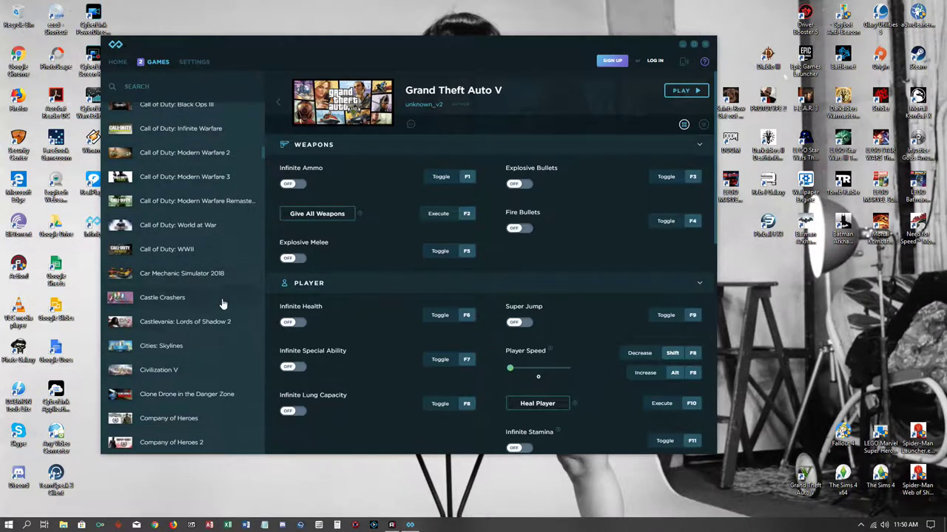
{"action": "scroll", "coordinate": [247, 311], "scroll_direction": "down", "scroll_amount": 1}
{"action": "scroll", "coordinate": [247, 310], "scroll_direction": "down", "scroll_amount": 4}
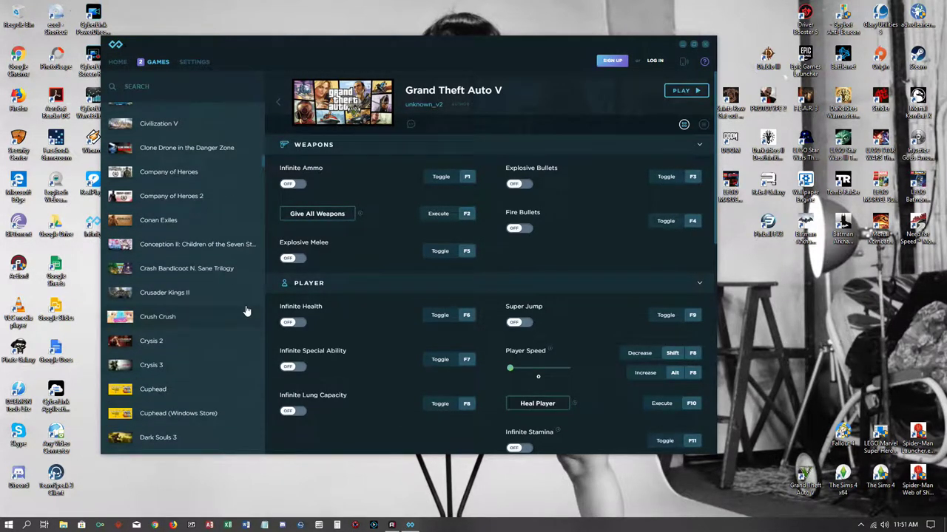
{"action": "scroll", "coordinate": [246, 311], "scroll_direction": "down", "scroll_amount": 3}
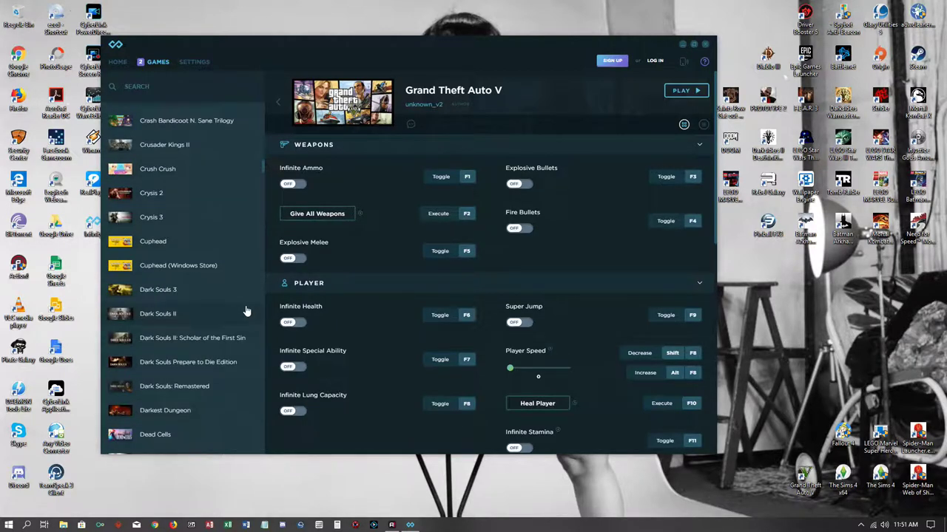
Step: Return to the beginning of the game list and collapse the Not Installed section so only owned games are listed
{"action": "scroll", "coordinate": [246, 310], "scroll_direction": "up", "scroll_amount": 20}
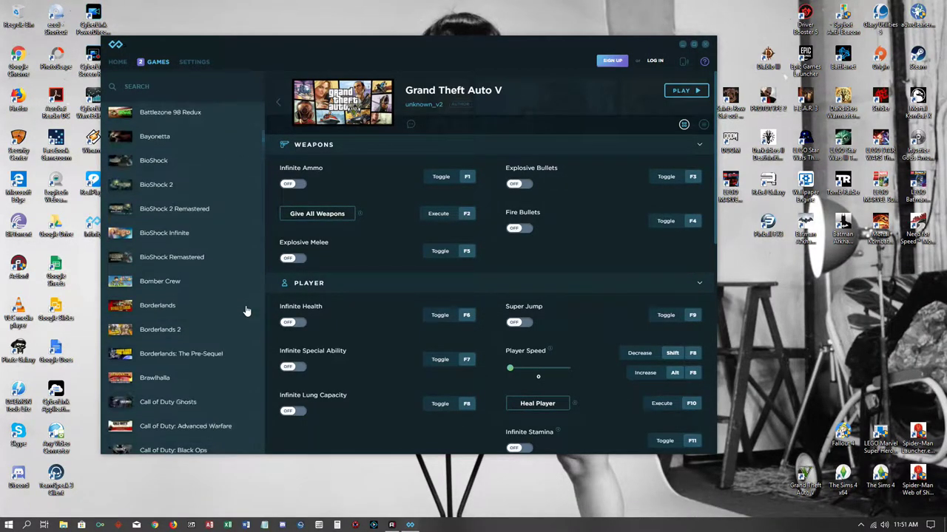
{"action": "scroll", "coordinate": [246, 310], "scroll_direction": "up", "scroll_amount": 7}
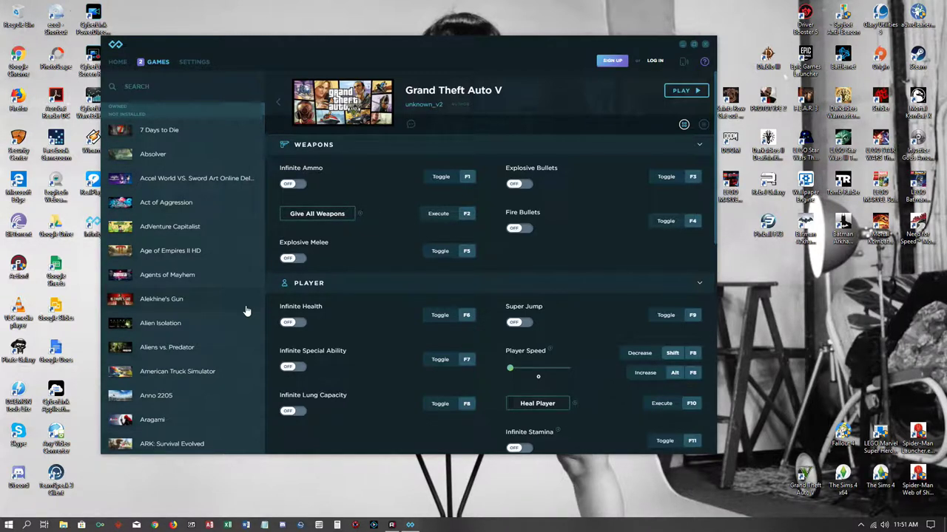
{"action": "scroll", "coordinate": [246, 311], "scroll_direction": "up", "scroll_amount": 3}
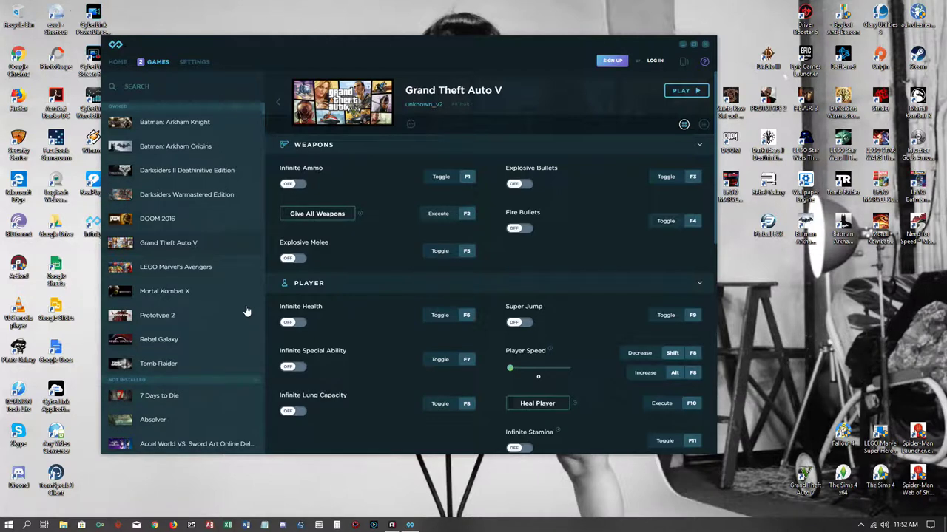
{"action": "scroll", "coordinate": [246, 311], "scroll_direction": "down", "scroll_amount": 2}
{"action": "scroll", "coordinate": [246, 310], "scroll_direction": "up", "scroll_amount": 2}
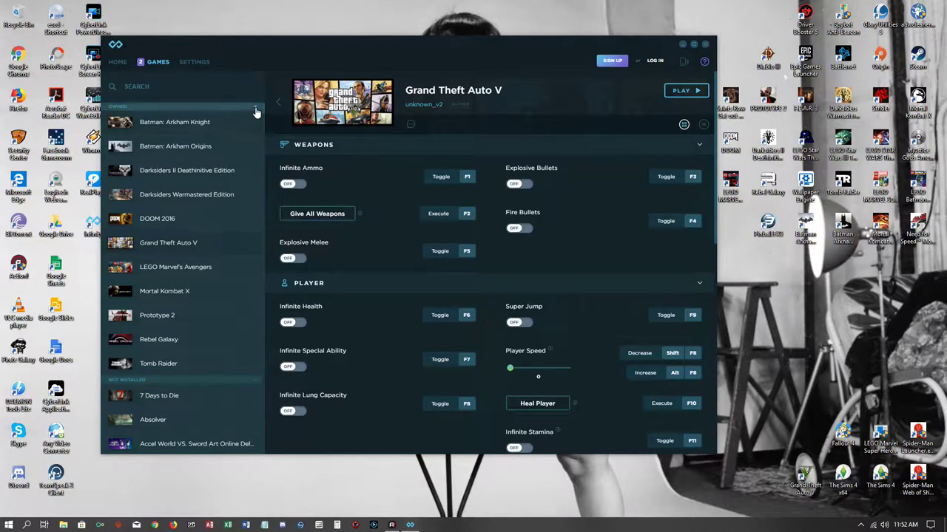
{"action": "scroll", "coordinate": [255, 110], "scroll_direction": "down", "scroll_amount": 4}
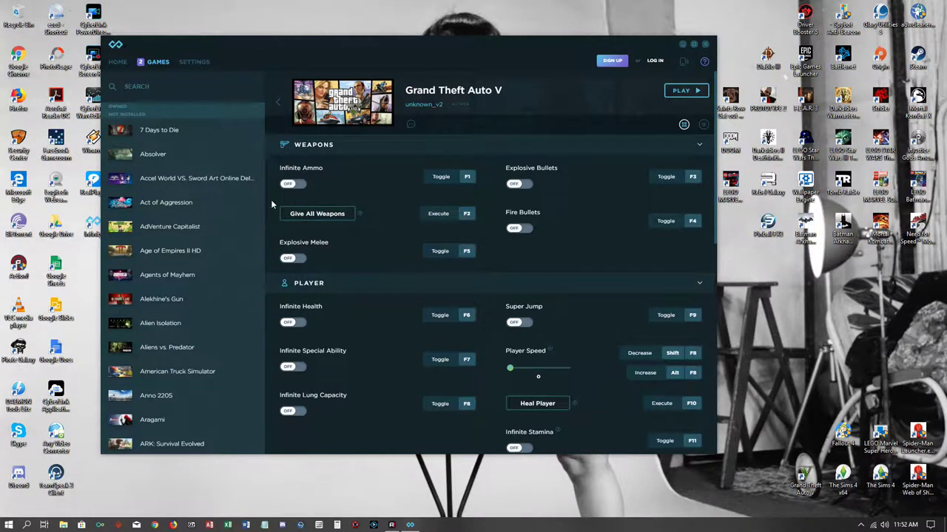
{"action": "left_click", "coordinate": [256, 113]}
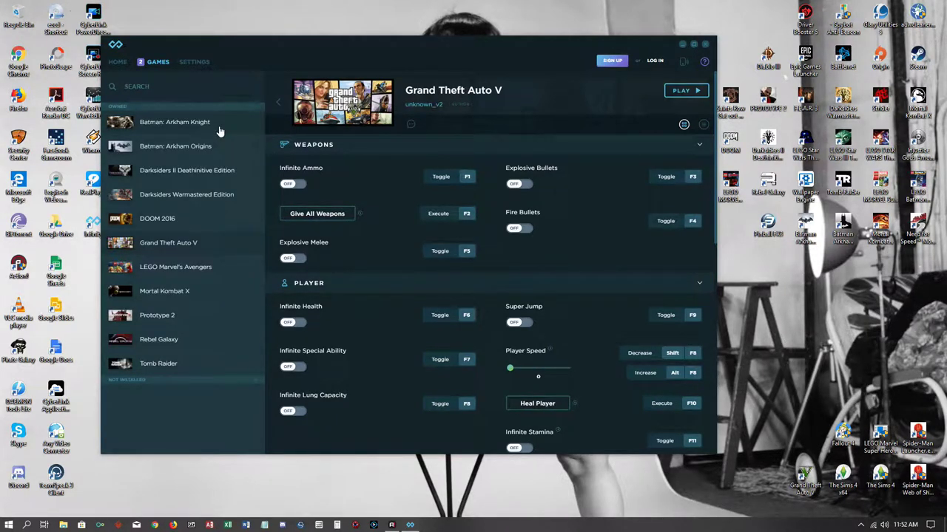
Step: Open the Batman: Arkham Knight trainer for the Jan 7 2016 game version and examine its player, stats and vehicle cheats
{"action": "left_click", "coordinate": [219, 127]}
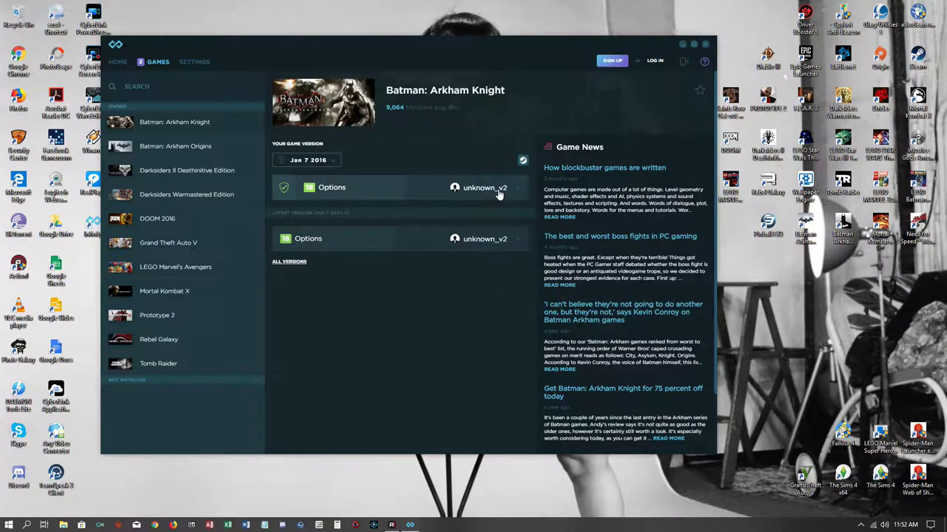
{"action": "left_click", "coordinate": [494, 191]}
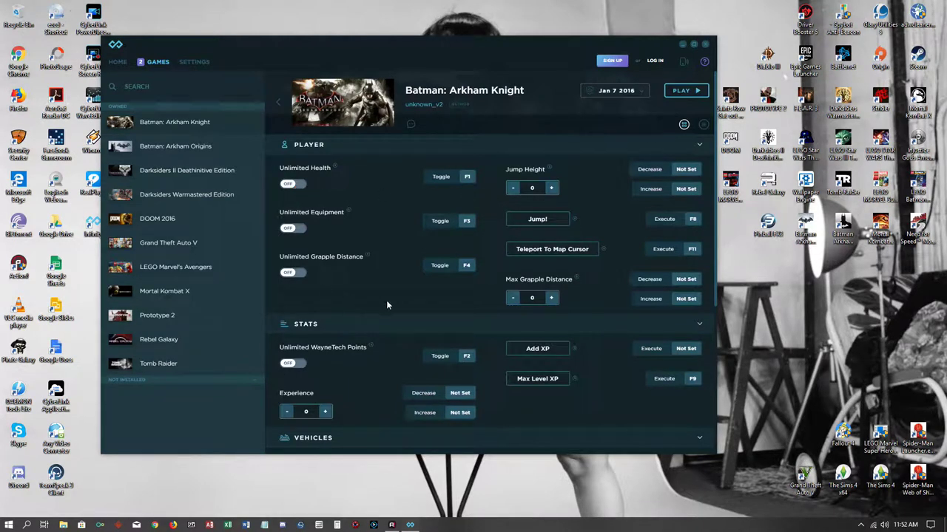
{"action": "scroll", "coordinate": [388, 300], "scroll_direction": "down", "scroll_amount": 1}
{"action": "scroll", "coordinate": [388, 304], "scroll_direction": "down", "scroll_amount": 1}
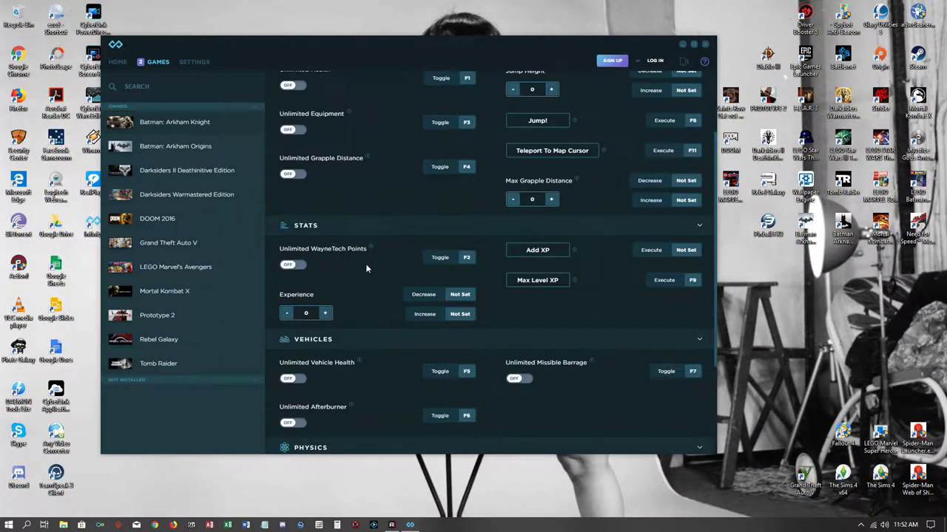
Step: Examine the remaining Batman: Arkham Knight physics and game cheats, and open the Batman: Arkham Origins trainer to review its cheats through Teleport
{"action": "scroll", "coordinate": [381, 300], "scroll_direction": "down", "scroll_amount": 2}
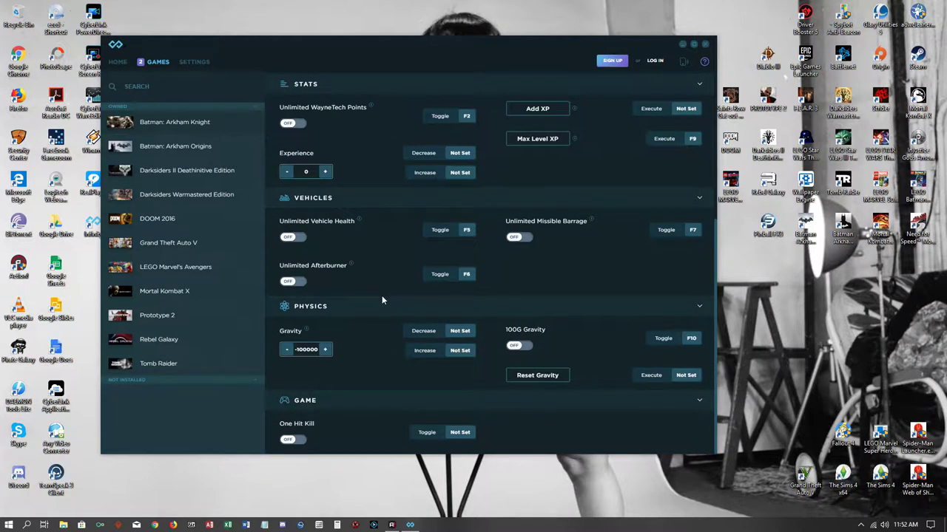
{"action": "scroll", "coordinate": [381, 297], "scroll_direction": "up", "scroll_amount": 2}
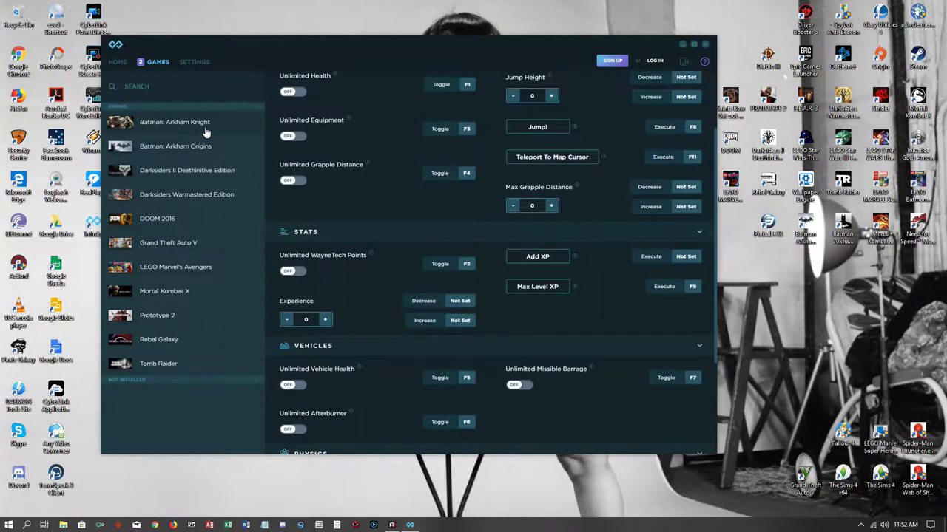
{"action": "left_click", "coordinate": [227, 148]}
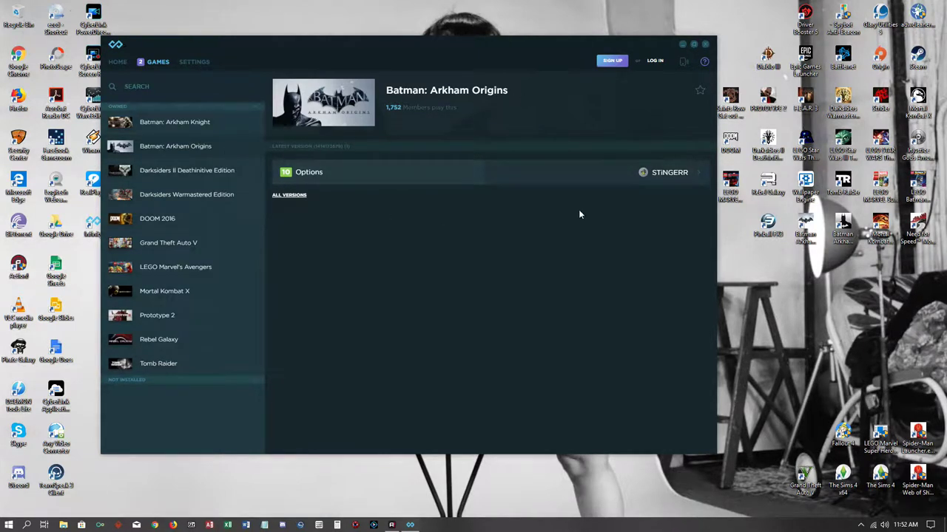
{"action": "left_click", "coordinate": [669, 173]}
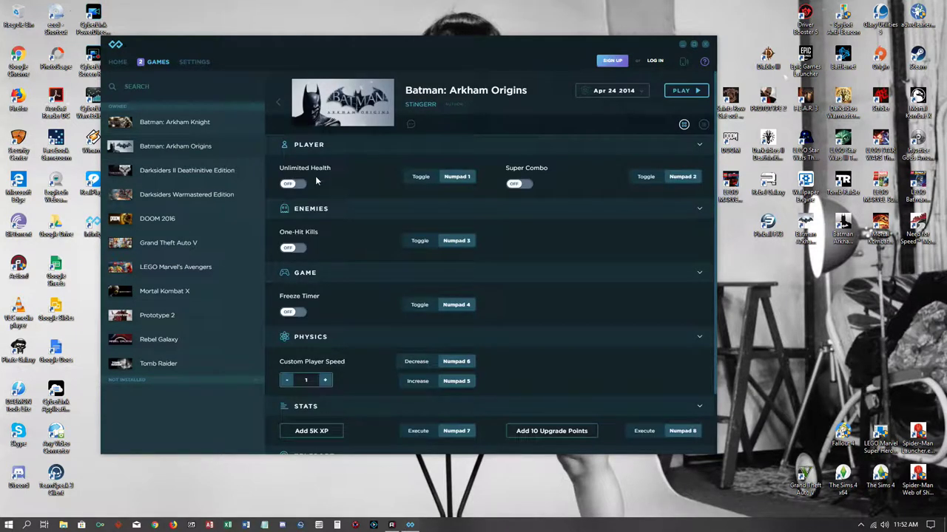
{"action": "scroll", "coordinate": [386, 255], "scroll_direction": "down", "scroll_amount": 2}
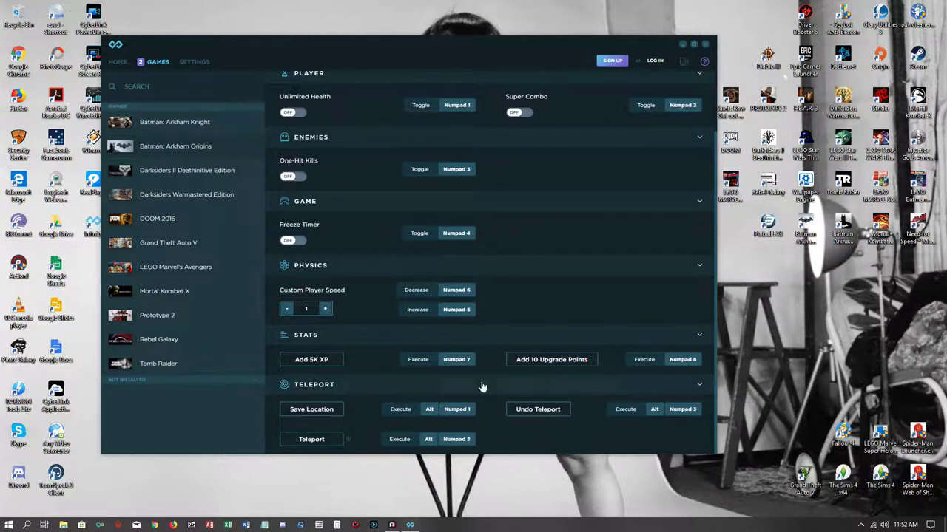
{"action": "scroll", "coordinate": [381, 293], "scroll_direction": "up", "scroll_amount": 2}
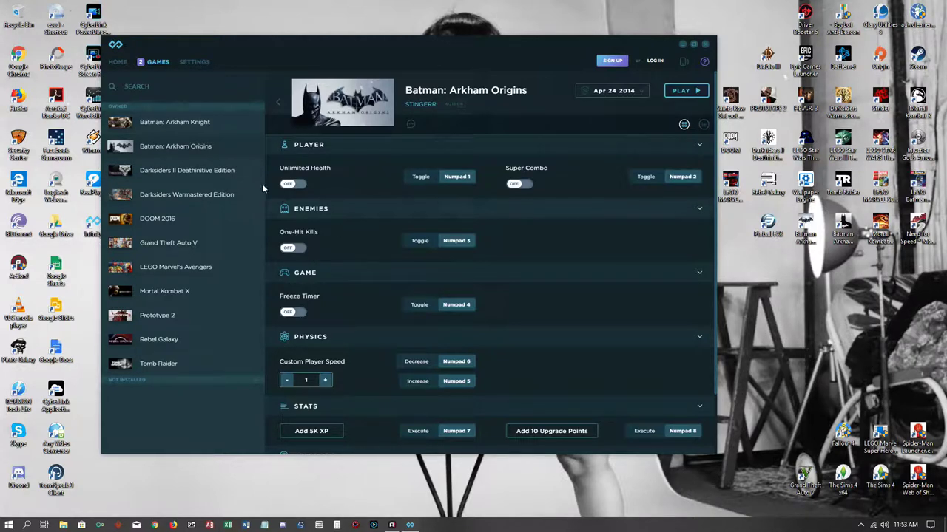
Step: Open the Darksiders II Deathinitive Edition trainer for the Nov 9 2015 game version and examine its player, stats and weapons cheats
{"action": "left_click", "coordinate": [218, 181]}
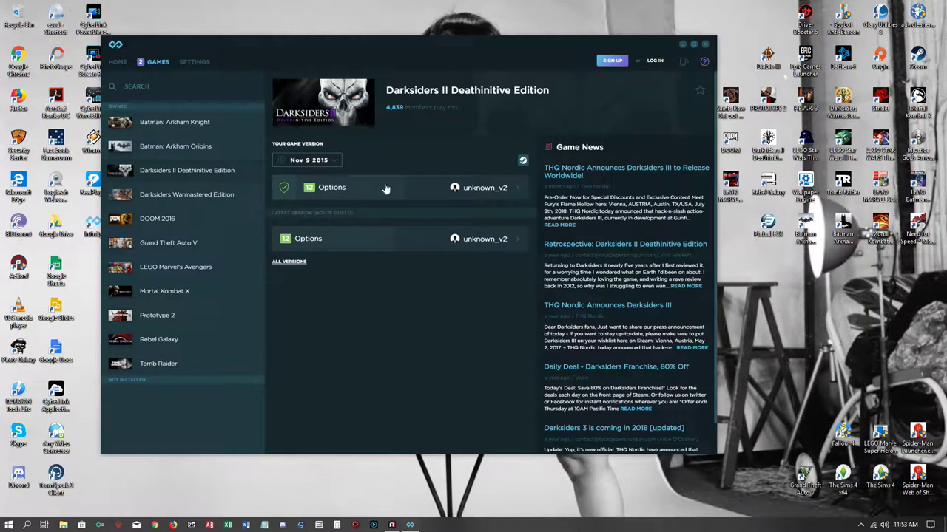
{"action": "left_click", "coordinate": [489, 194]}
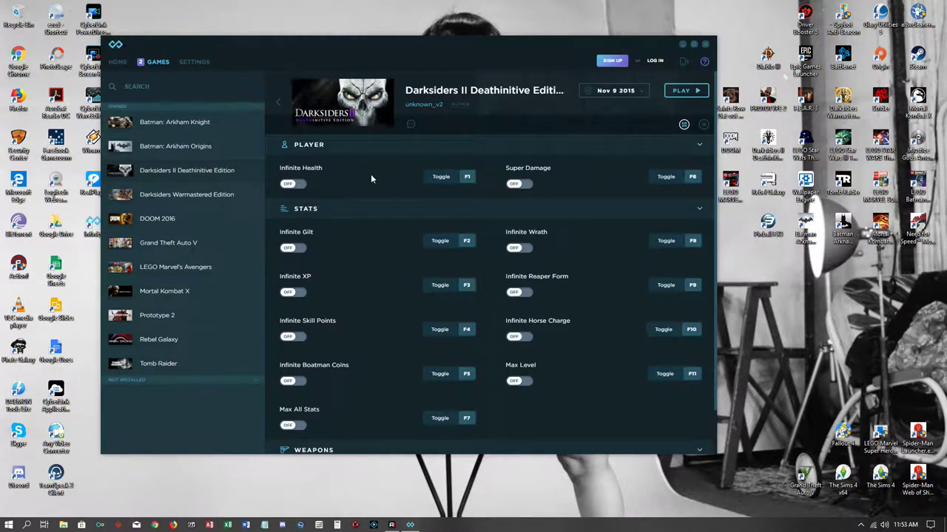
{"action": "scroll", "coordinate": [381, 259], "scroll_direction": "down", "scroll_amount": 1}
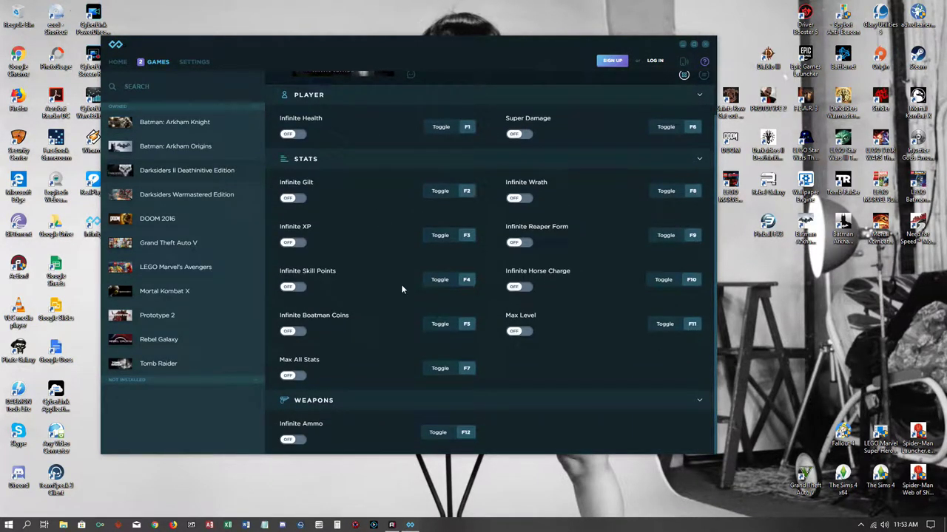
{"action": "scroll", "coordinate": [395, 300], "scroll_direction": "up", "scroll_amount": 1}
{"action": "scroll", "coordinate": [395, 301], "scroll_direction": "down", "scroll_amount": 1}
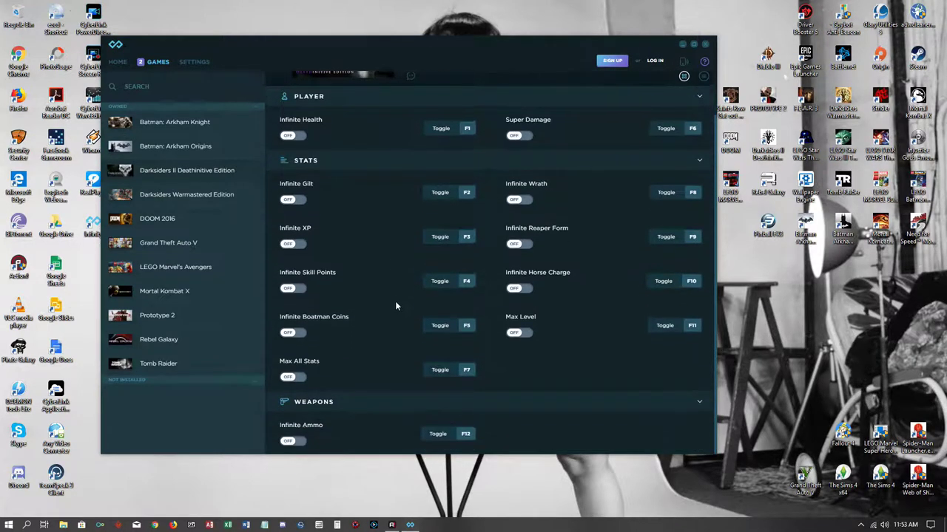
{"action": "scroll", "coordinate": [414, 329], "scroll_direction": "up", "scroll_amount": 1}
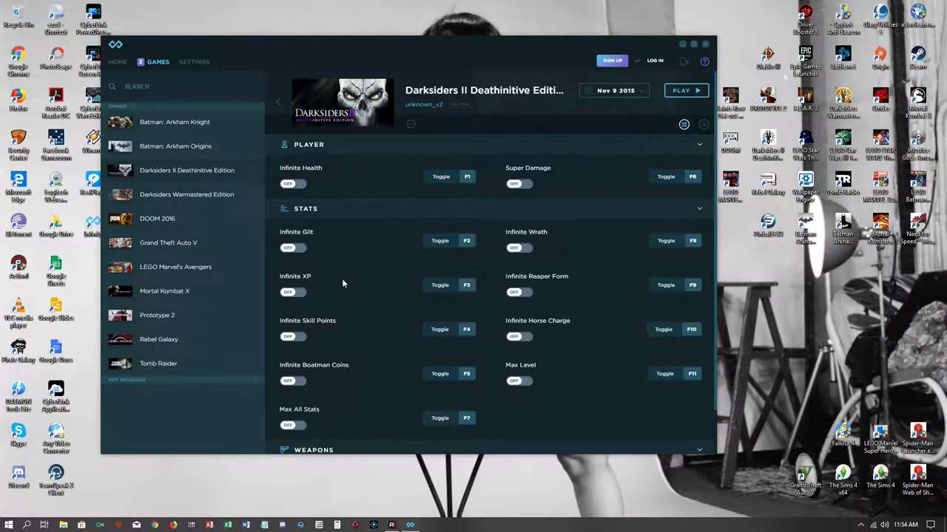
Step: Open the DOOM 2016 trainer for the Mar 21 2018 game version and examine its player, weapon, enemy, physics and teleport cheats
{"action": "left_click", "coordinate": [206, 223]}
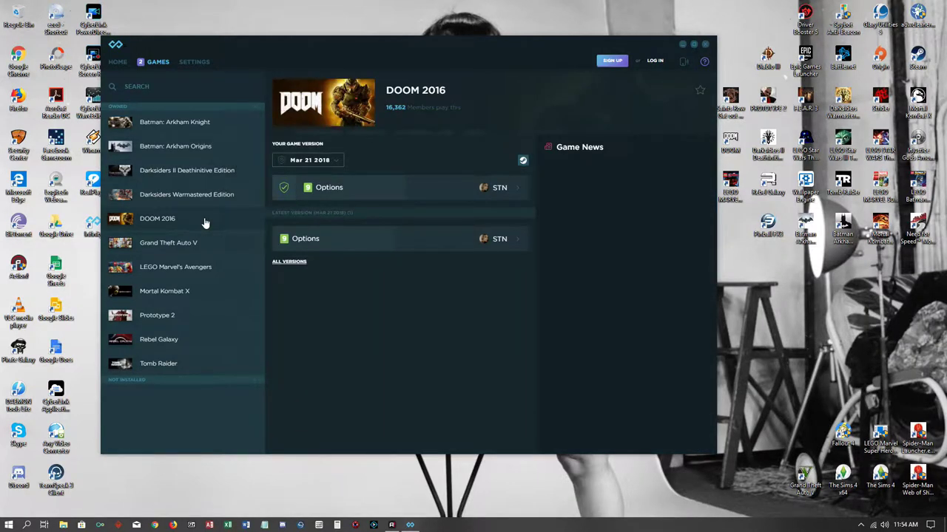
{"action": "left_click", "coordinate": [507, 191]}
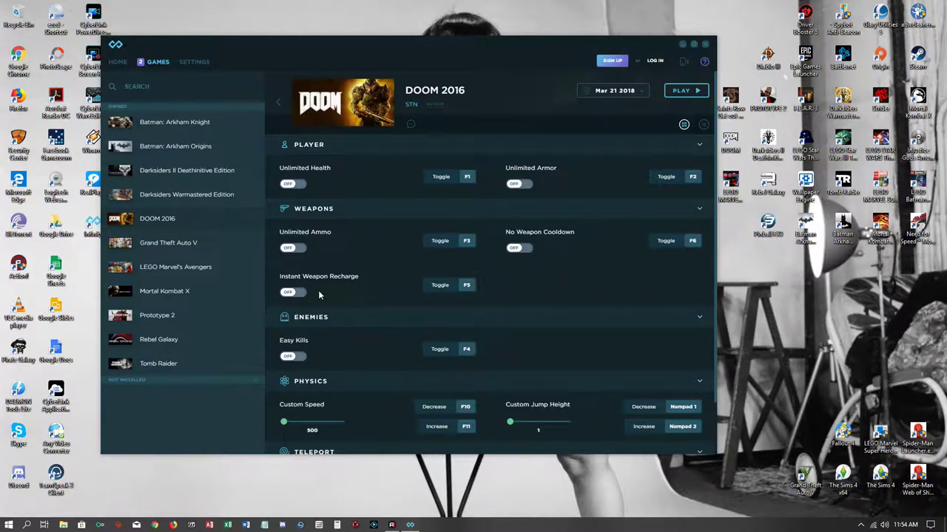
{"action": "scroll", "coordinate": [342, 284], "scroll_direction": "down", "scroll_amount": 2}
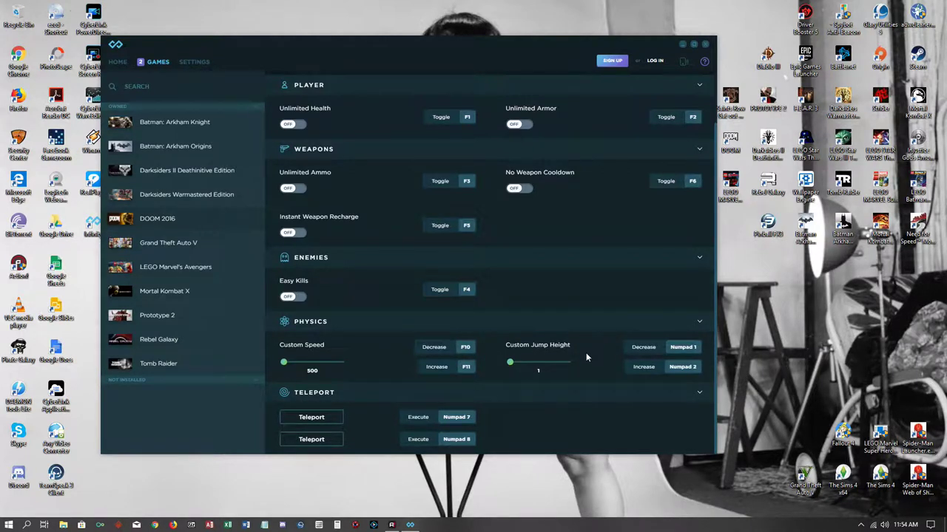
{"action": "scroll", "coordinate": [419, 321], "scroll_direction": "up", "scroll_amount": 2}
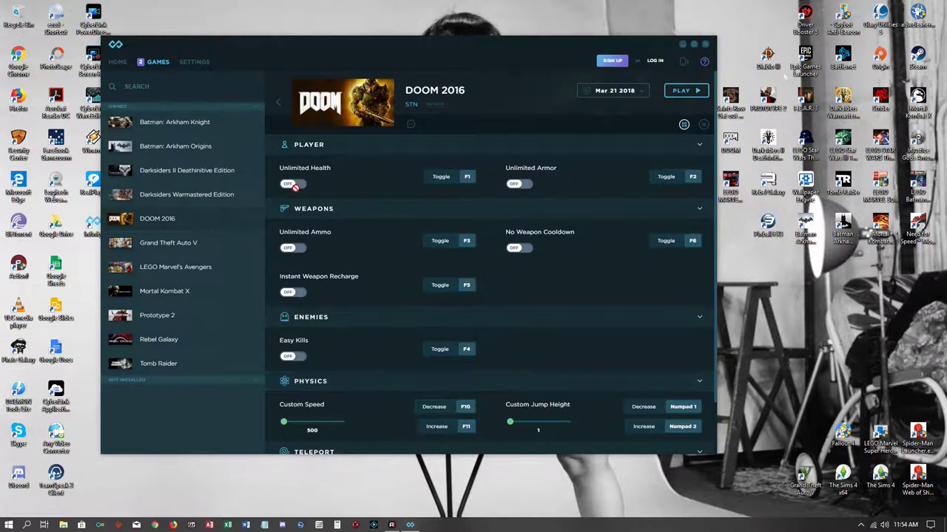
{"action": "scroll", "coordinate": [415, 277], "scroll_direction": "down", "scroll_amount": 2}
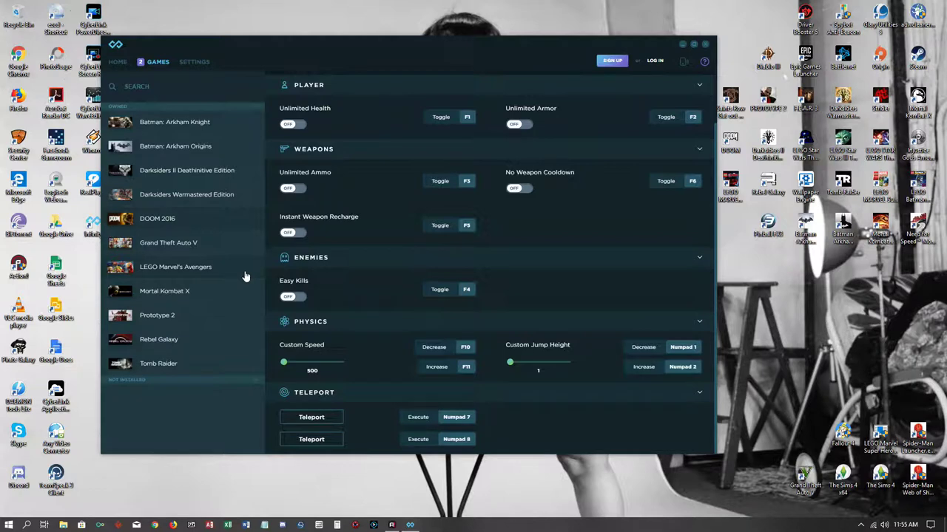
{"action": "left_click_drag", "start_coordinate": [426, 44], "coordinate": [495, 44]}
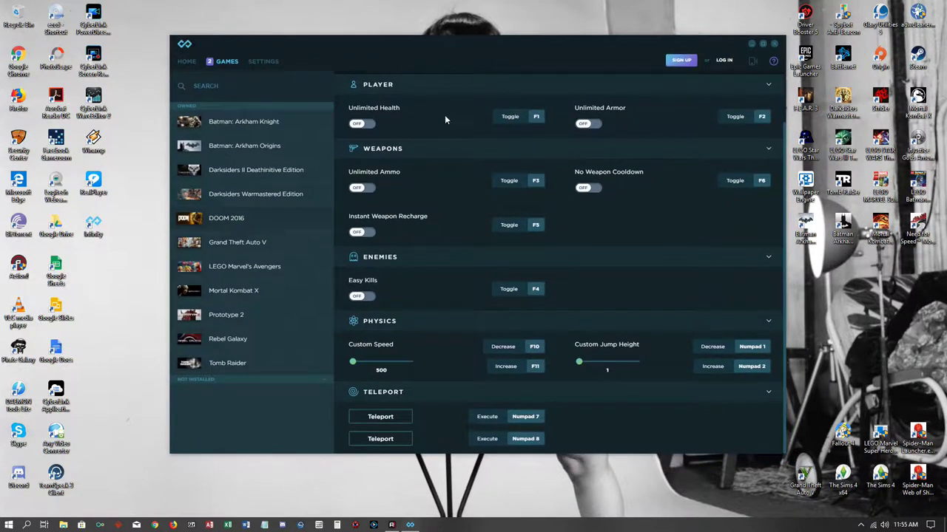
{"action": "scroll", "coordinate": [441, 279], "scroll_direction": "up", "scroll_amount": 2}
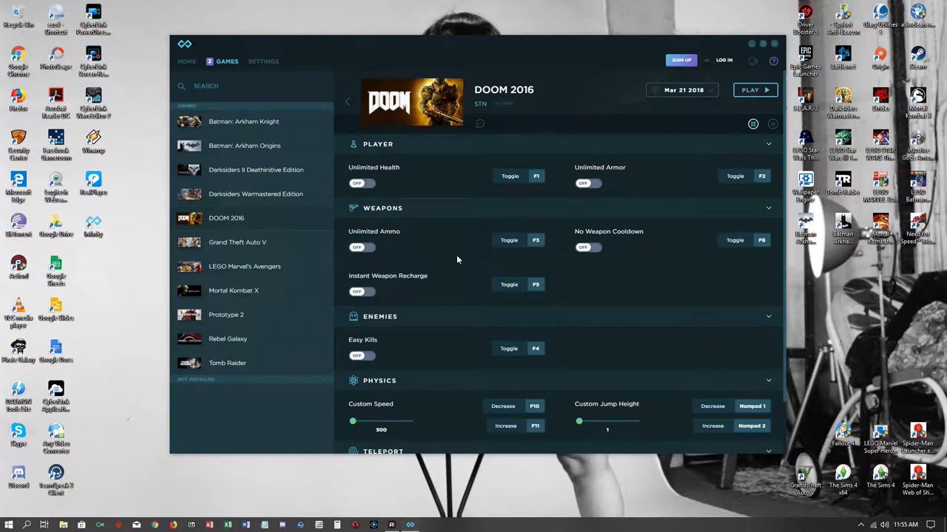
Step: Open the Mortal Kombat X trainer for the Oct 19 2016 game version and examine its player and enemy cheats
{"action": "left_click", "coordinate": [269, 275]}
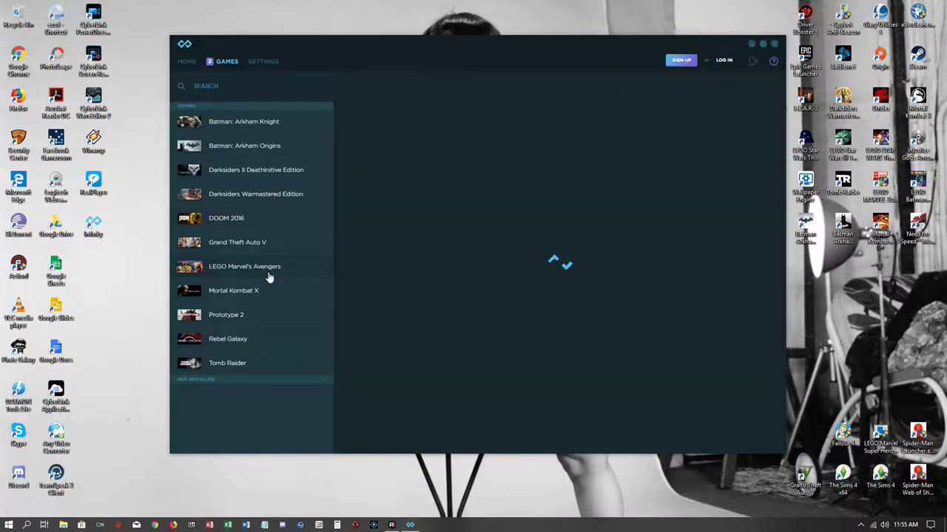
{"action": "left_click", "coordinate": [267, 294]}
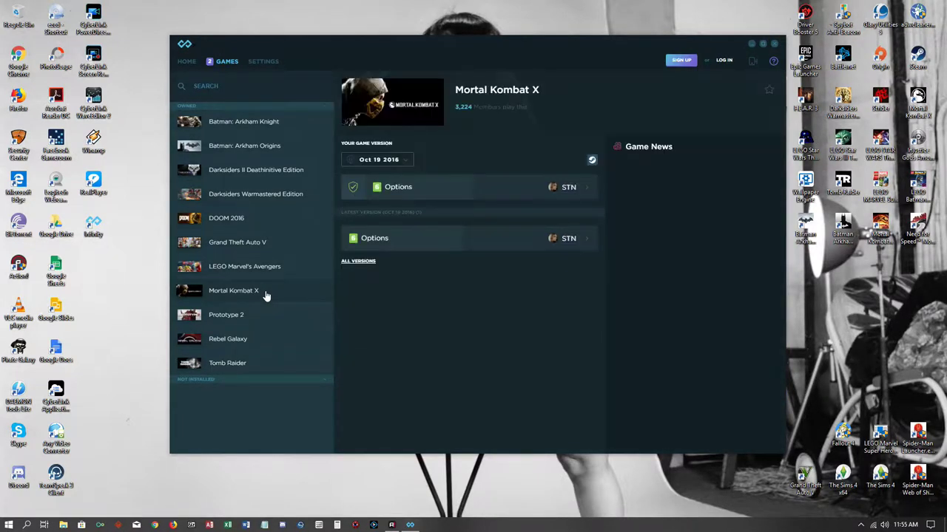
{"action": "left_click", "coordinate": [565, 190]}
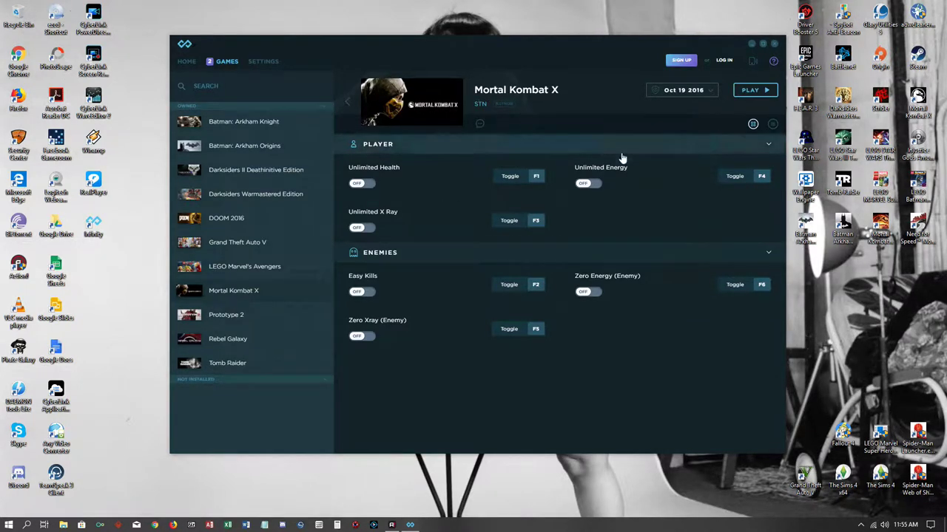
Step: Open the Prototype 2 trainer for the Apr 12 2012 game version and examine its cheats from Player through Teleport
{"action": "left_click", "coordinate": [255, 323]}
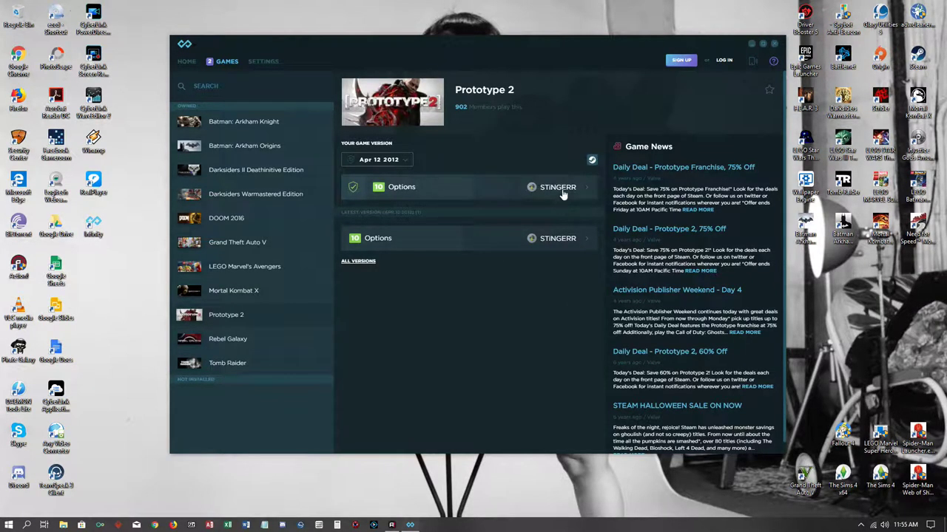
{"action": "left_click", "coordinate": [562, 191]}
{"action": "scroll", "coordinate": [440, 281], "scroll_direction": "down", "scroll_amount": 2}
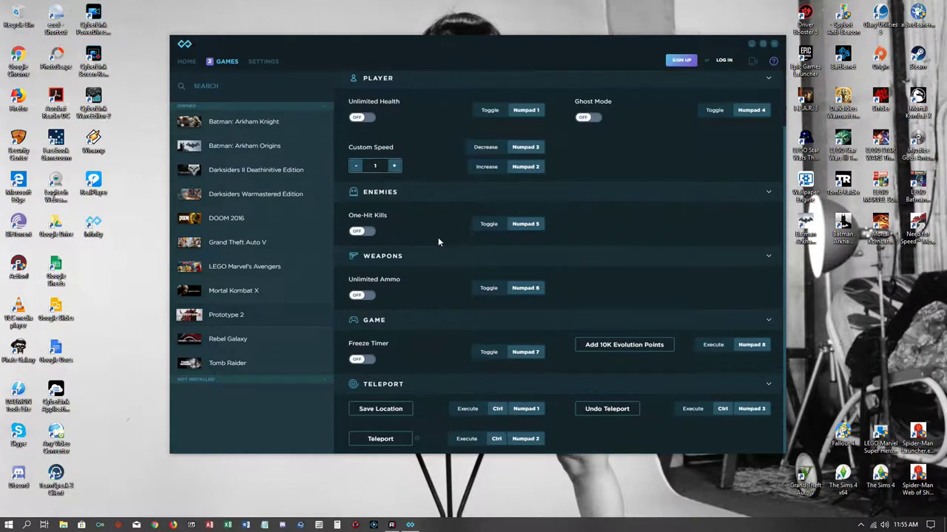
{"action": "scroll", "coordinate": [448, 311], "scroll_direction": "up", "scroll_amount": 2}
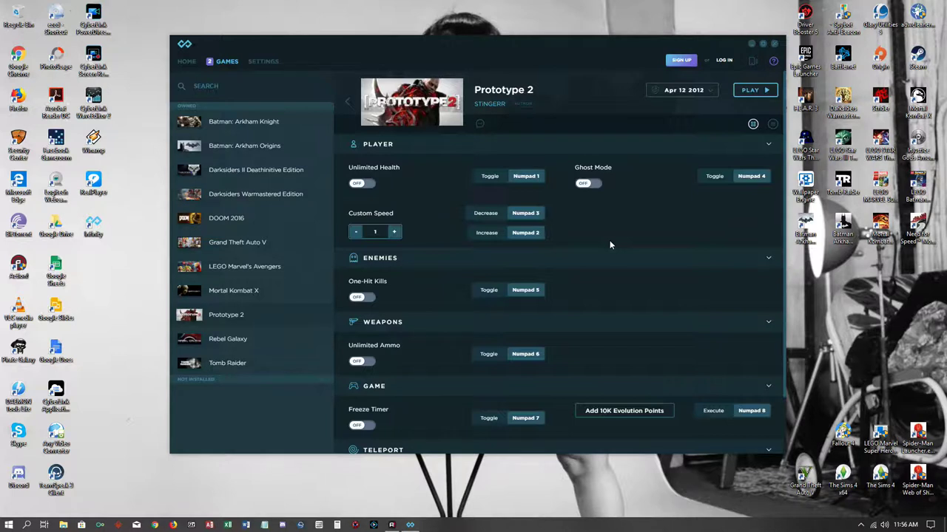
Step: Open the Rebel Galaxy trainer by STN and examine its player, enemy, weapon and vehicle cheats
{"action": "left_click", "coordinate": [271, 339]}
{"action": "left_click", "coordinate": [748, 176]}
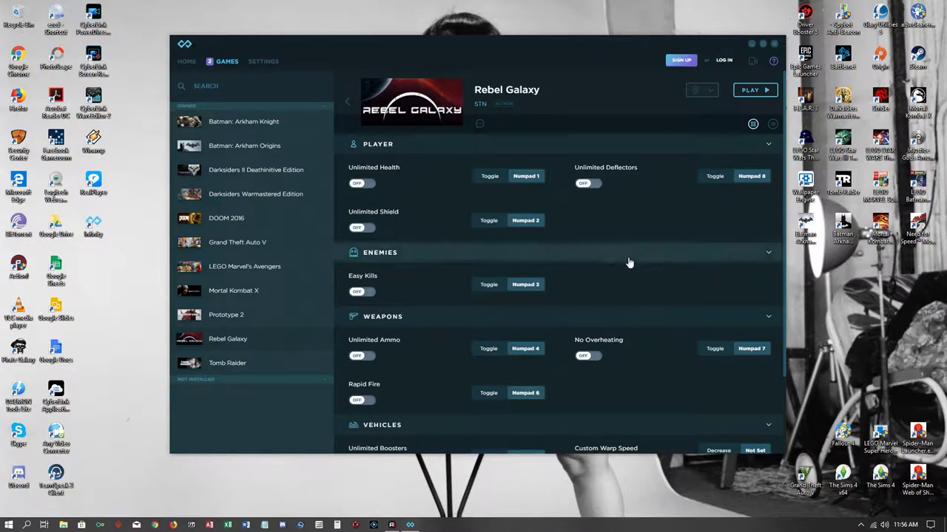
{"action": "scroll", "coordinate": [629, 264], "scroll_direction": "down", "scroll_amount": 2}
{"action": "scroll", "coordinate": [444, 348], "scroll_direction": "up", "scroll_amount": 2}
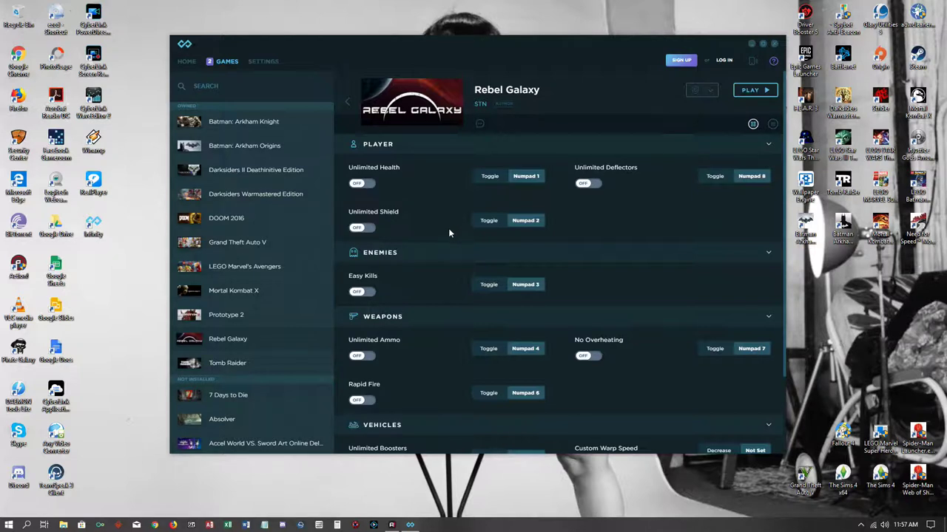
Step: Open the LEGO Marvel's Avengers trainer for the Jul 18 2016 game version and examine its cheats from Player through Teleport
{"action": "left_click", "coordinate": [273, 271]}
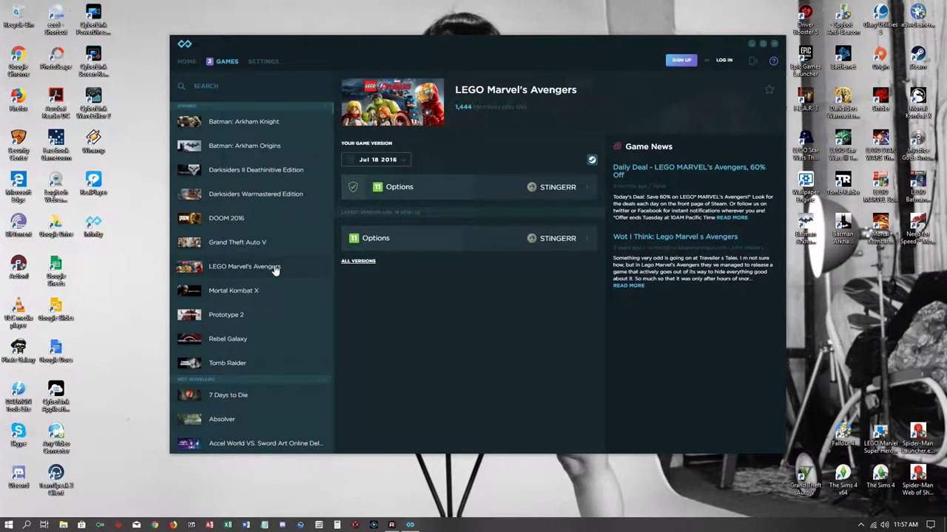
{"action": "left_click", "coordinate": [557, 192]}
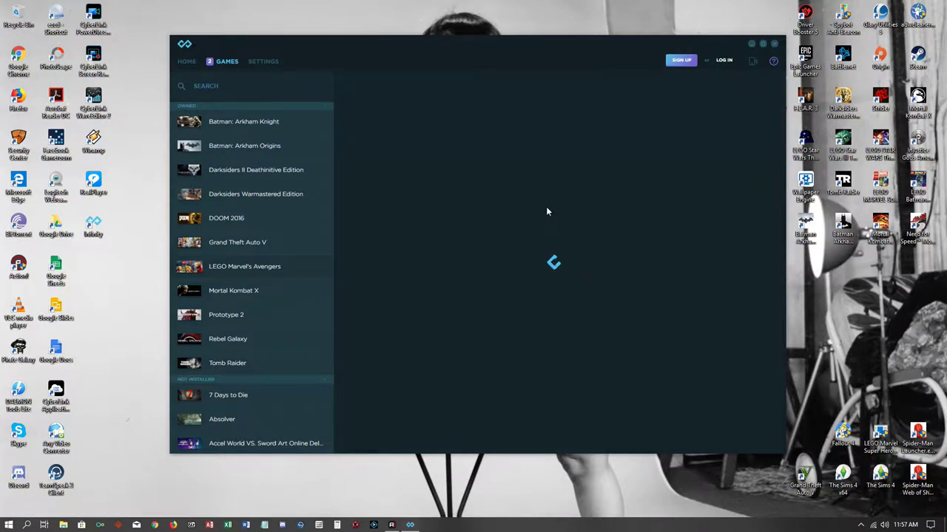
{"action": "scroll", "coordinate": [458, 270], "scroll_direction": "down", "scroll_amount": 2}
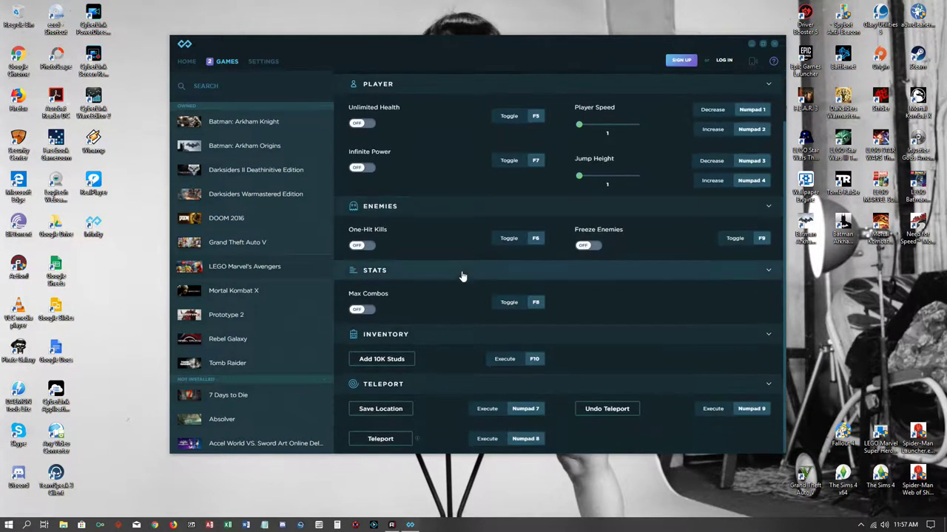
{"action": "scroll", "coordinate": [465, 294], "scroll_direction": "up", "scroll_amount": 2}
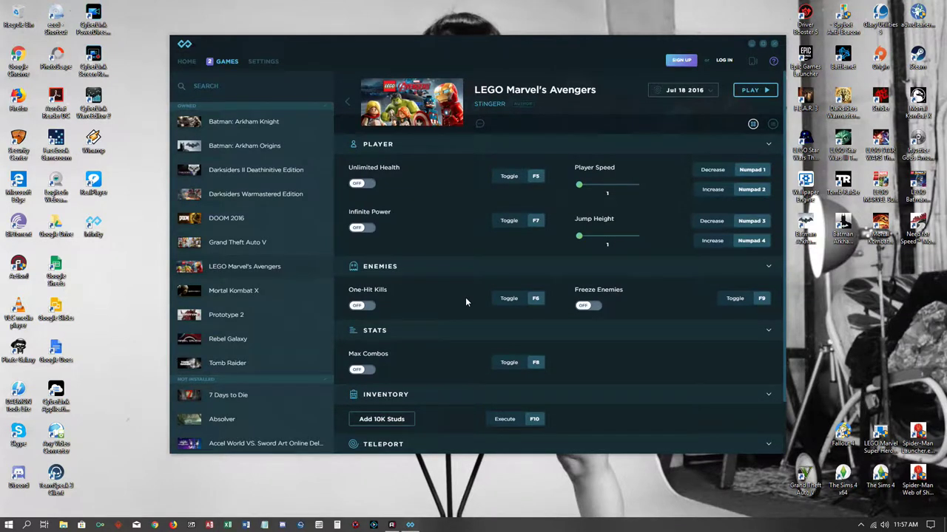
{"action": "scroll", "coordinate": [465, 301], "scroll_direction": "down", "scroll_amount": 2}
{"action": "scroll", "coordinate": [440, 329], "scroll_direction": "up", "scroll_amount": 2}
{"action": "scroll", "coordinate": [317, 249], "scroll_direction": "down", "scroll_amount": 2}
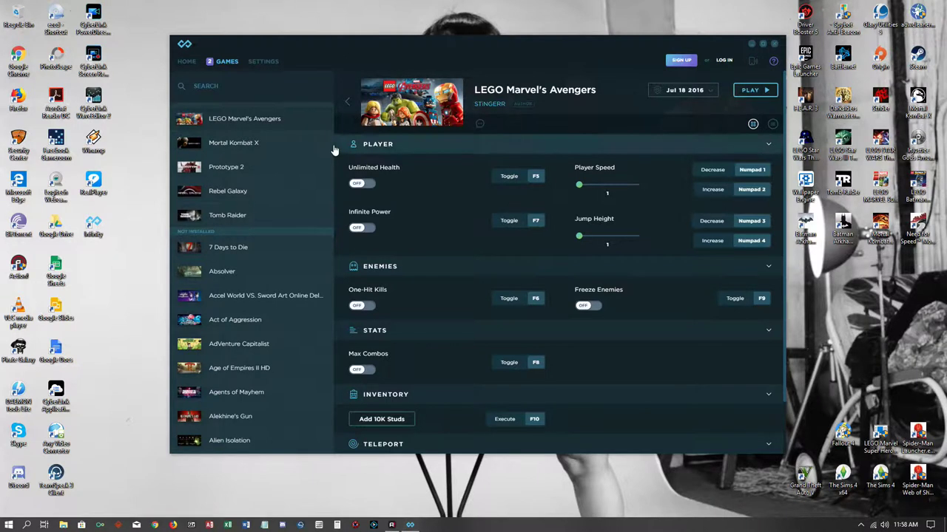
Step: Collapse both the Owned and Not Installed sections of the game list
{"action": "scroll", "coordinate": [333, 145], "scroll_direction": "down", "scroll_amount": 1}
{"action": "scroll", "coordinate": [404, 191], "scroll_direction": "up", "scroll_amount": 1}
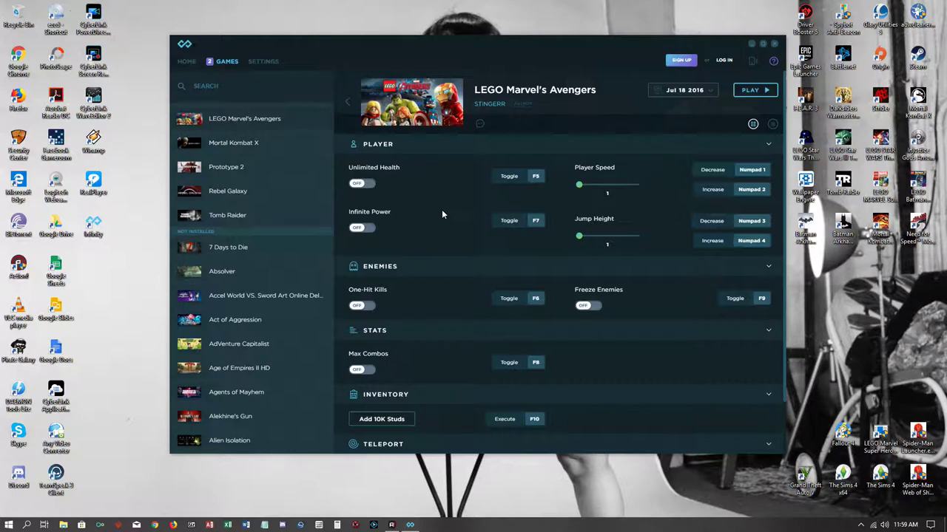
{"action": "scroll", "coordinate": [304, 179], "scroll_direction": "up", "scroll_amount": 3}
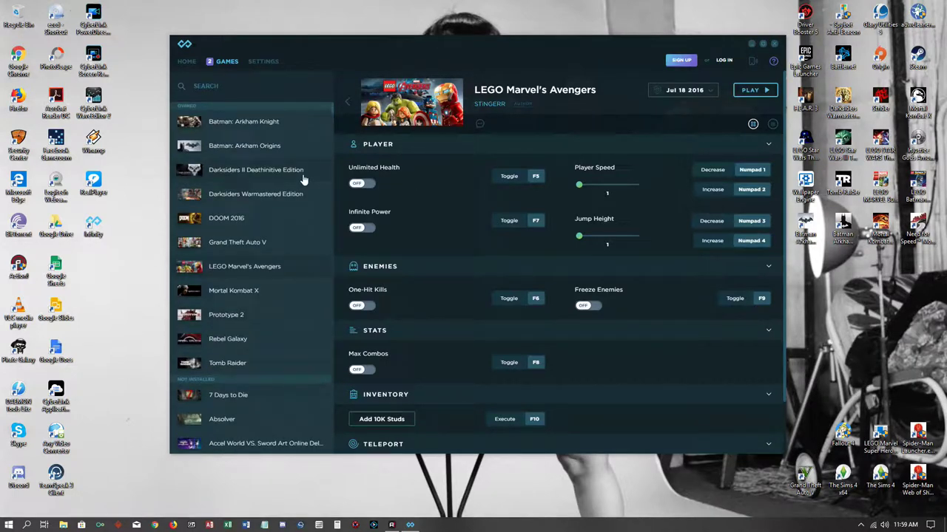
{"action": "scroll", "coordinate": [323, 110], "scroll_direction": "down", "scroll_amount": 5}
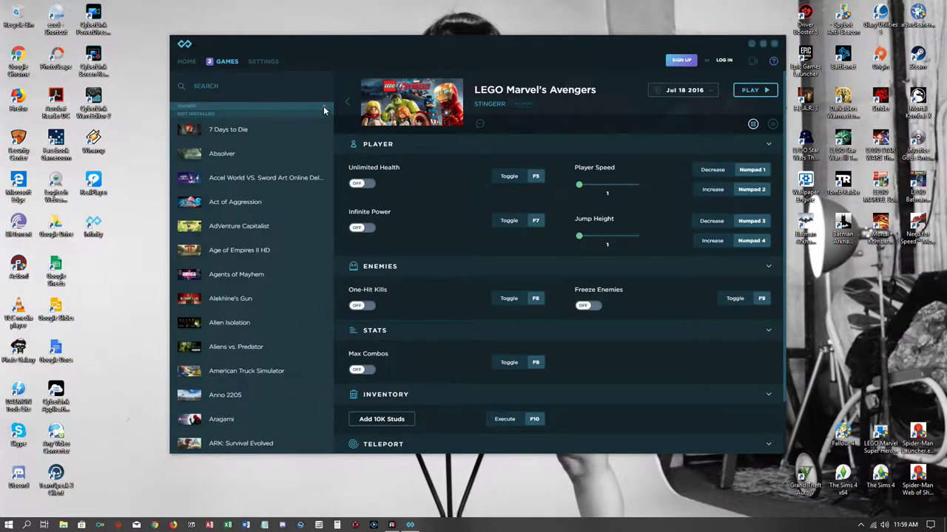
{"action": "left_click", "coordinate": [325, 116]}
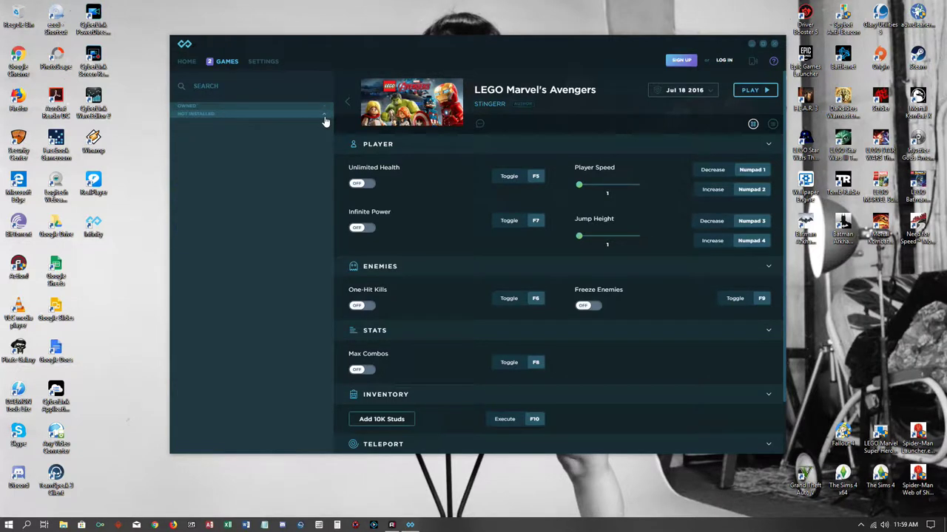
Step: Expand the Not Installed game list, browse its supported titles, collapse it again, and return to the LEGO Marvel's Avengers game page
{"action": "left_click", "coordinate": [325, 118]}
{"action": "scroll", "coordinate": [294, 232], "scroll_direction": "down", "scroll_amount": 6}
{"action": "scroll", "coordinate": [294, 232], "scroll_direction": "down", "scroll_amount": 8}
{"action": "scroll", "coordinate": [294, 234], "scroll_direction": "down", "scroll_amount": 7}
{"action": "scroll", "coordinate": [285, 244], "scroll_direction": "up", "scroll_amount": 3}
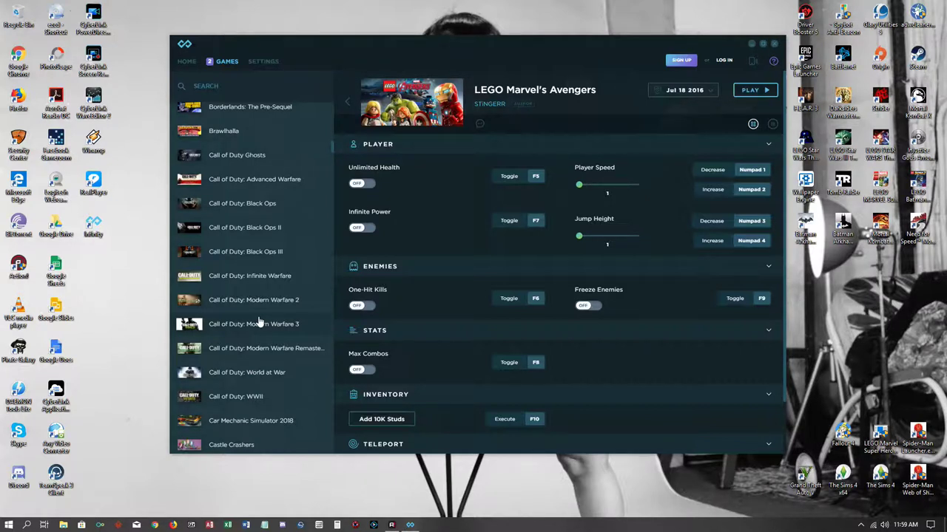
{"action": "scroll", "coordinate": [258, 323], "scroll_direction": "up", "scroll_amount": 5}
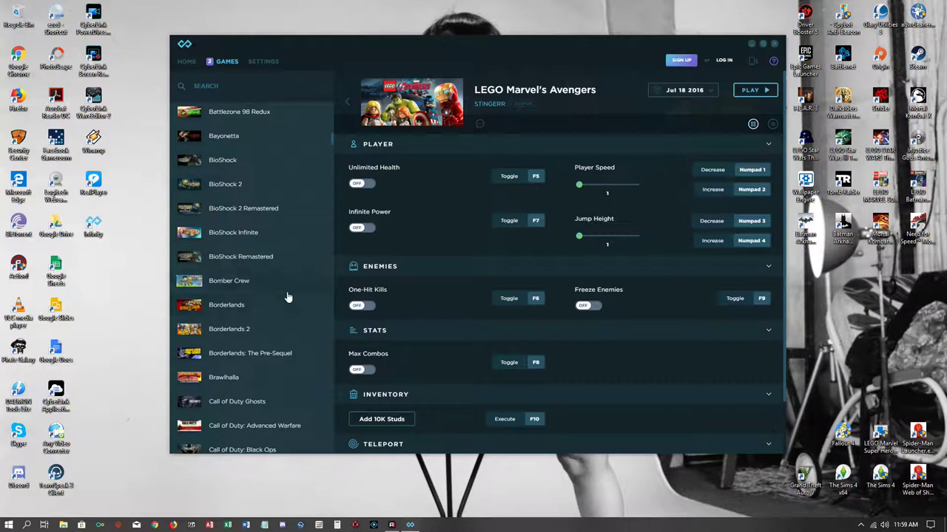
{"action": "scroll", "coordinate": [297, 310], "scroll_direction": "up", "scroll_amount": 15}
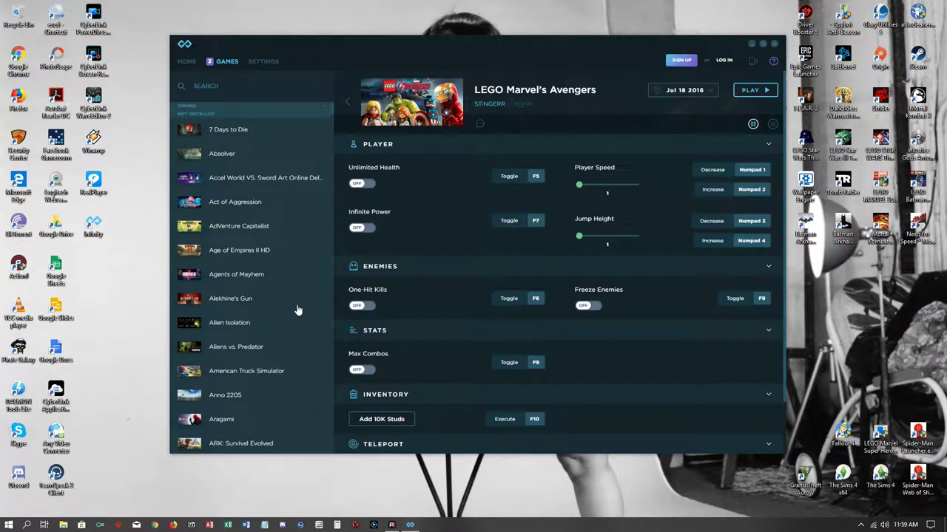
{"action": "left_click", "coordinate": [326, 114]}
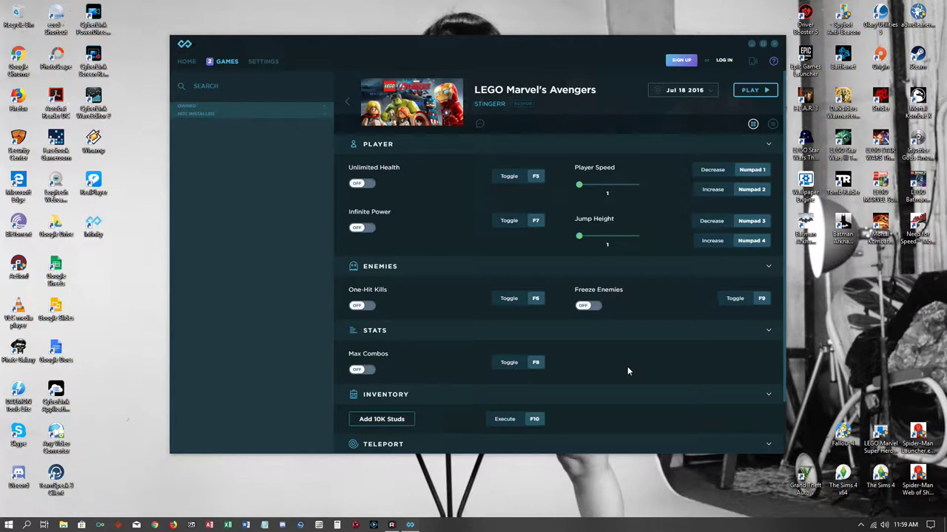
{"action": "left_click", "coordinate": [348, 103]}
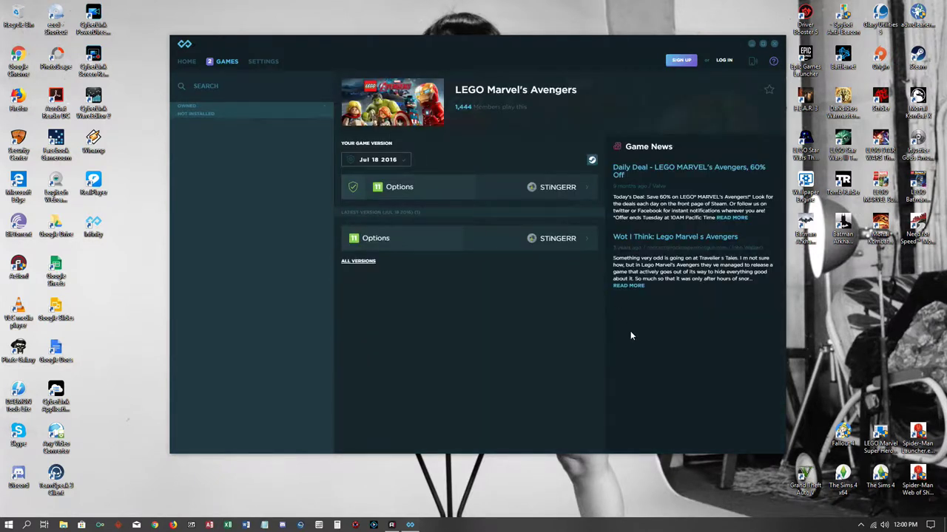
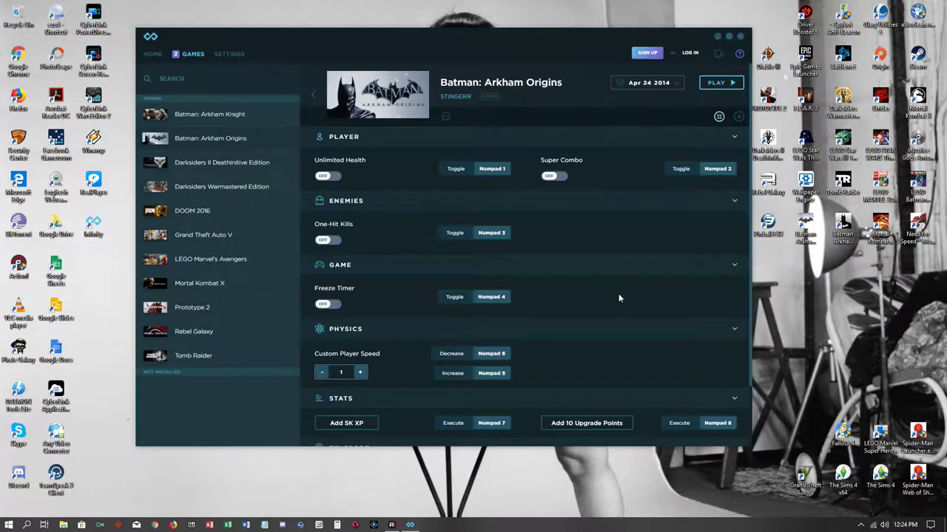
Step: Try twice to launch Batman: Arkham Origins from its Apr 24 2014 trainer
{"action": "left_click", "coordinate": [718, 83]}
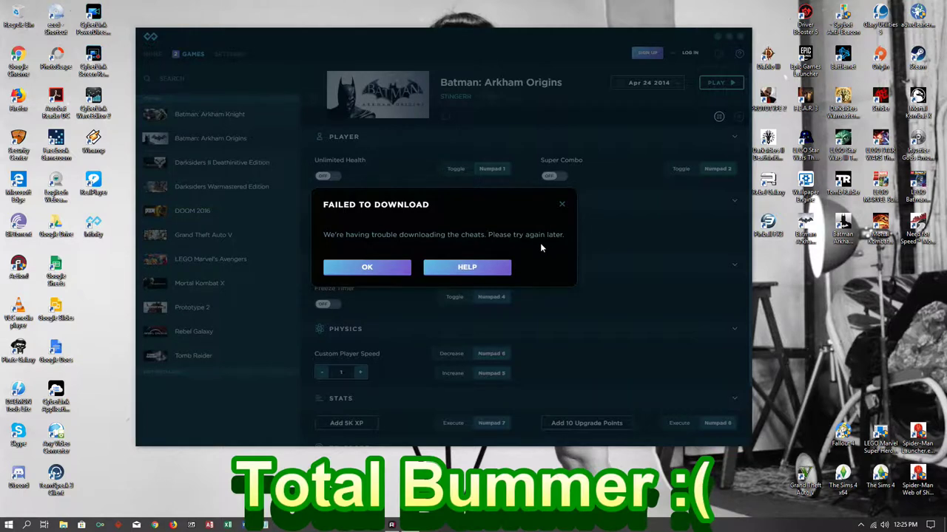
{"action": "left_click", "coordinate": [394, 271]}
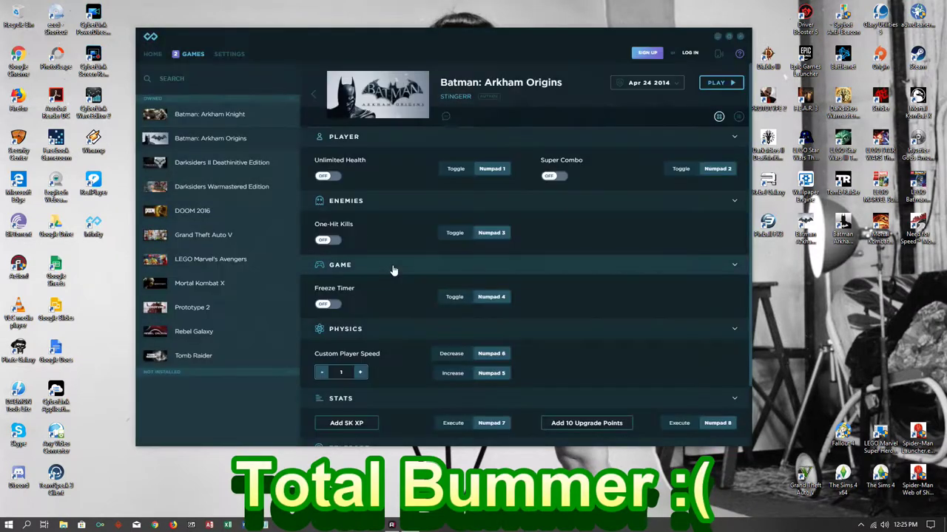
{"action": "left_click", "coordinate": [711, 83]}
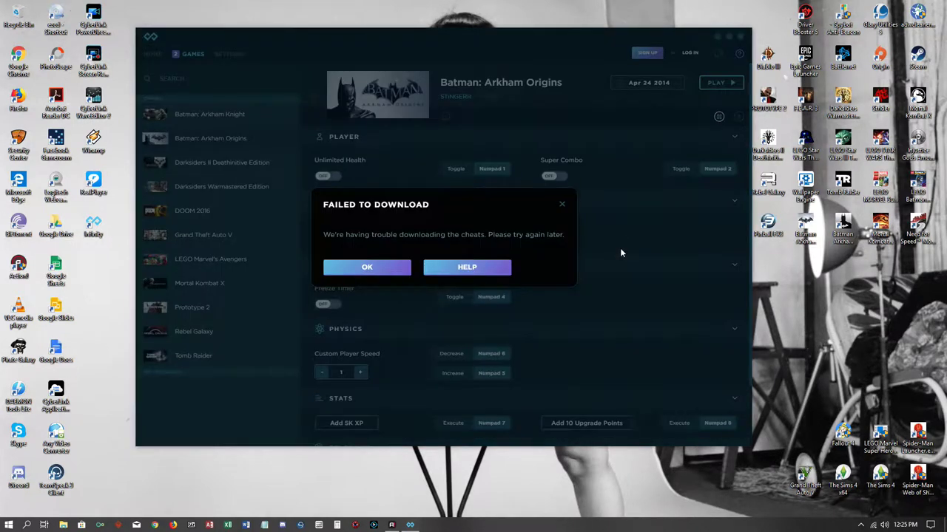
{"action": "left_click", "coordinate": [397, 274]}
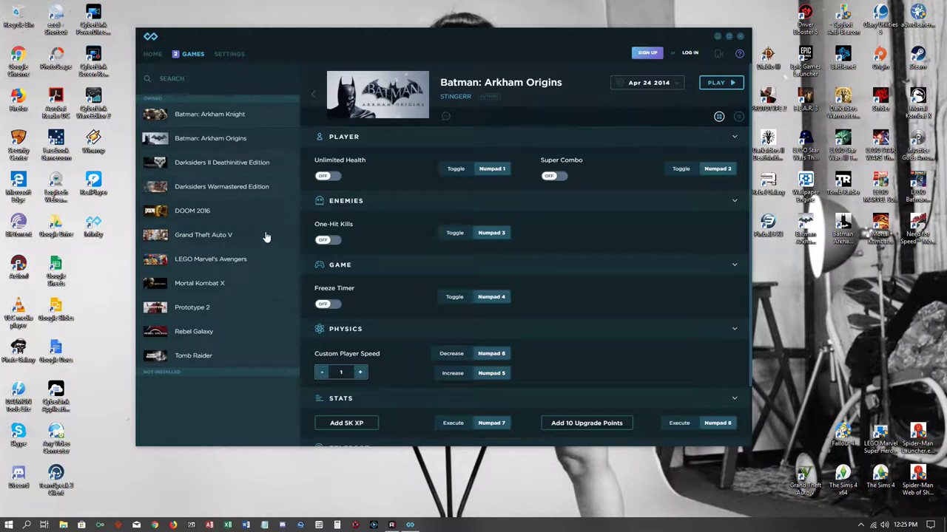
Step: Open the Mortal Kombat X trainer by STN for the Oct 19 2016 game version and examine its player and enemy cheats
{"action": "left_click", "coordinate": [252, 285]}
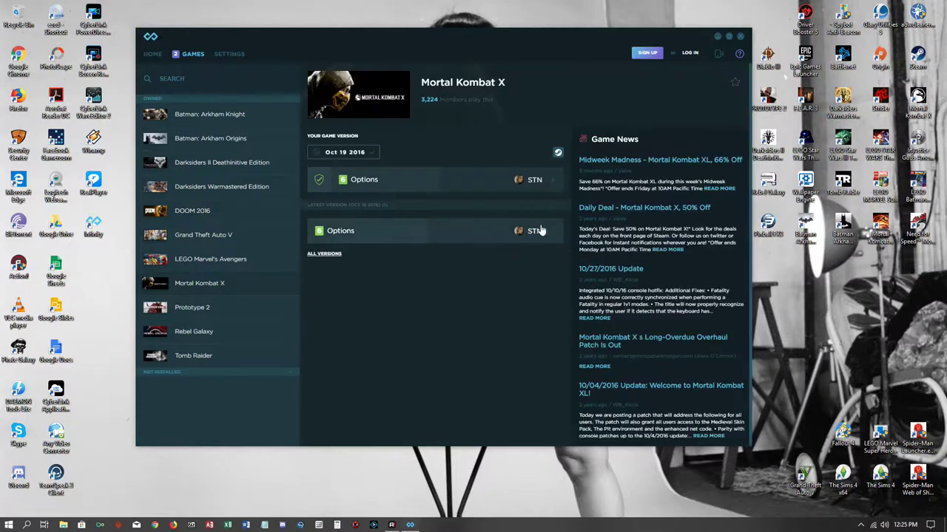
{"action": "left_click", "coordinate": [535, 182]}
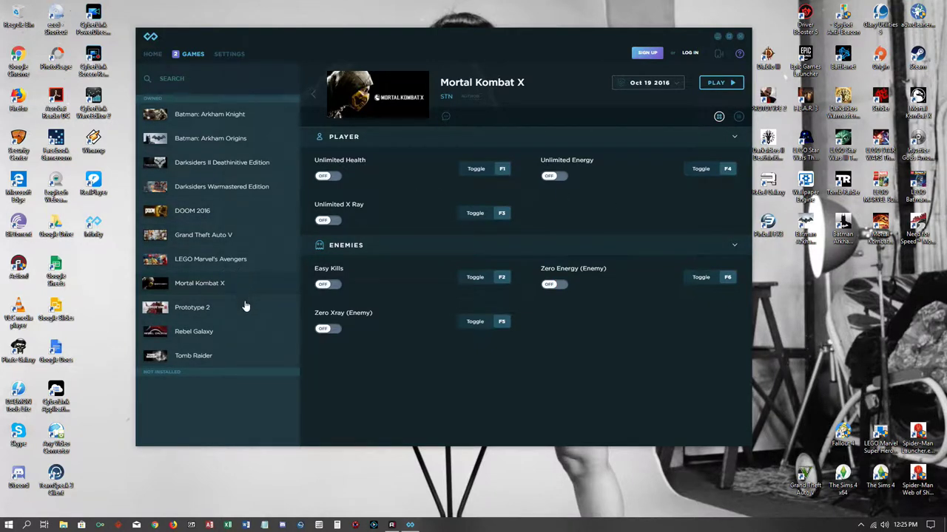
Step: Open the Tomb Raider trainer by STN for the May 15 2013 game version and start the game from it
{"action": "left_click", "coordinate": [245, 356]}
{"action": "left_click", "coordinate": [709, 172]}
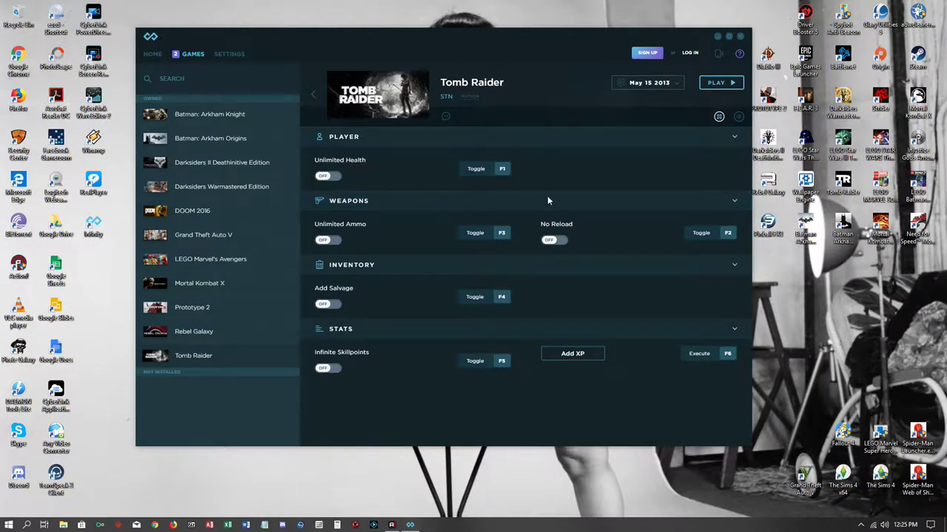
{"action": "left_click", "coordinate": [714, 82]}
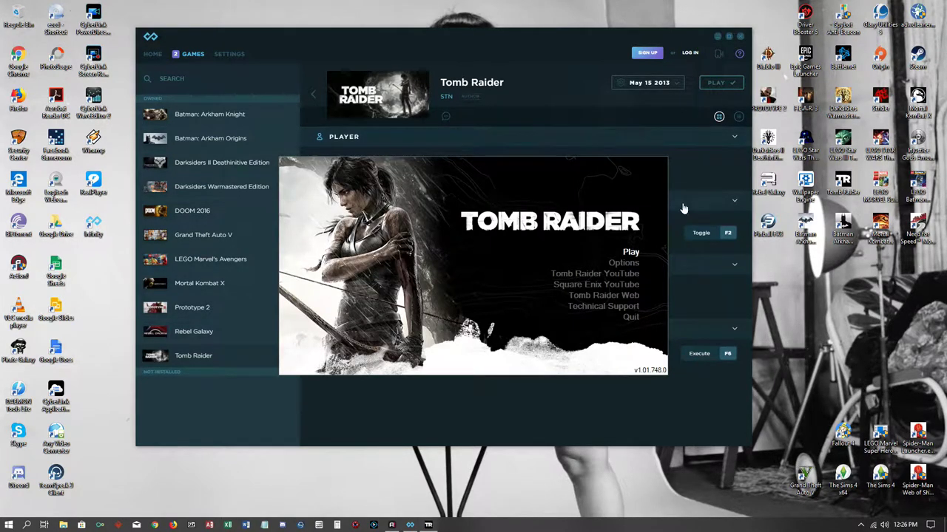
{"action": "left_click", "coordinate": [631, 253]}
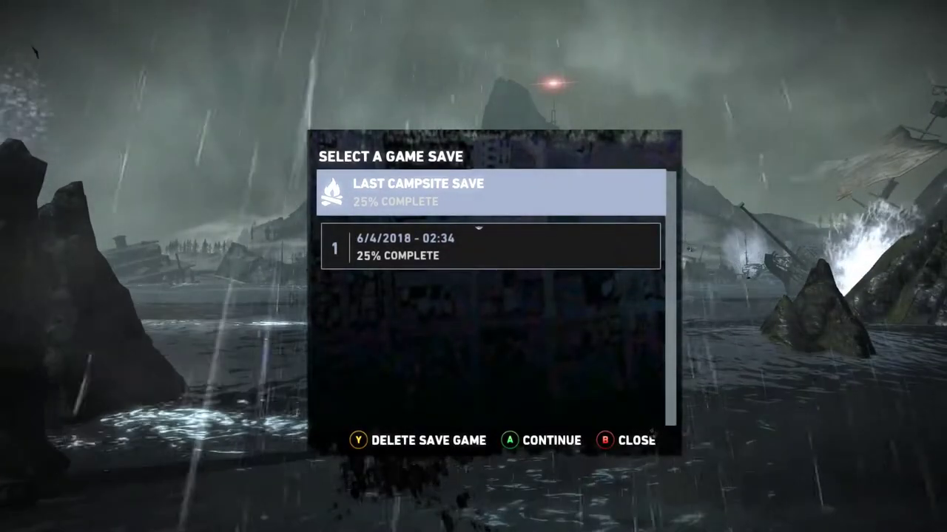
Step: Decline loading the last campsite save and load the slot 1 save dated 6/4/2018 - 02:34 instead
{"action": "key", "text": "Return"}
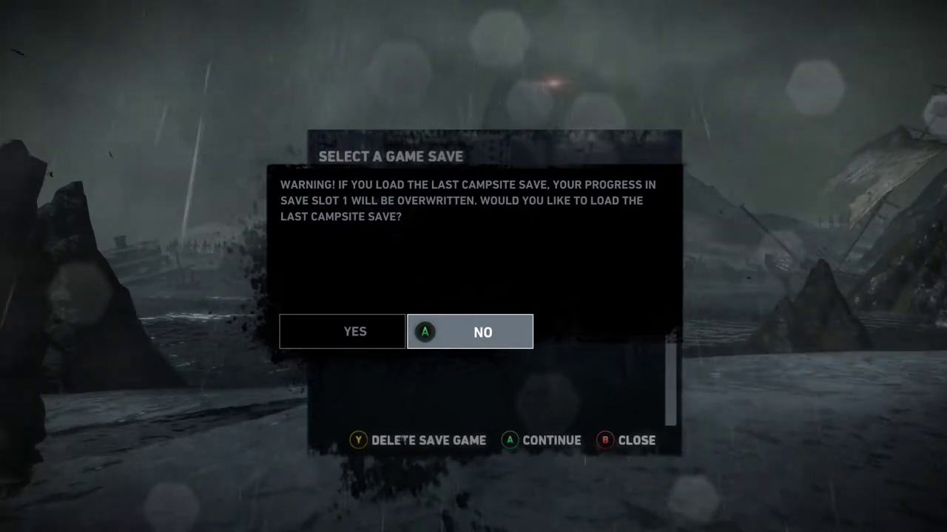
{"action": "key", "text": "Return"}
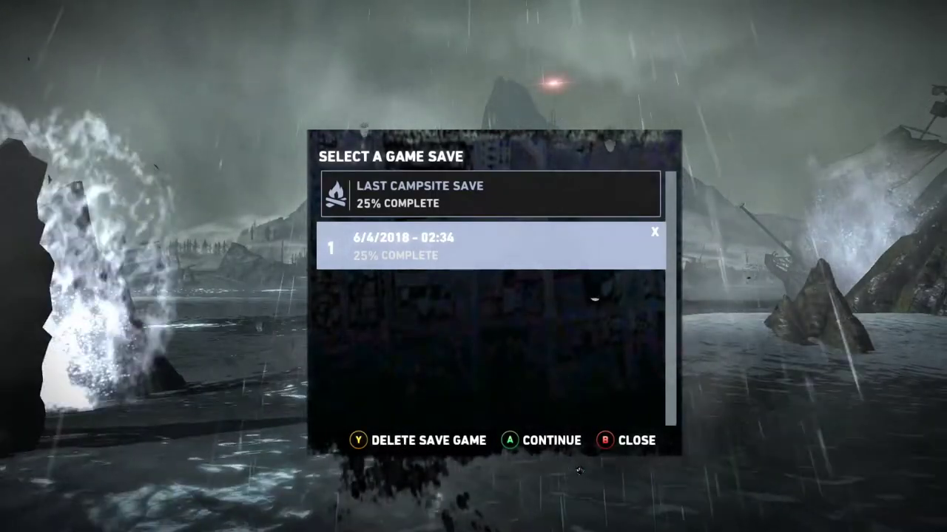
{"action": "key", "text": "Return"}
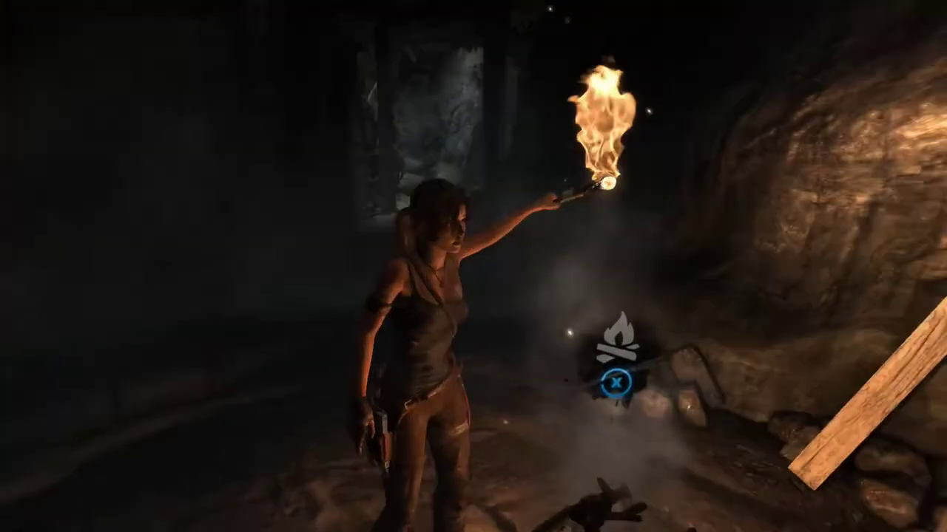
Step: Enter the Day Camp, enable the Unlimited Ammo, Add Salvage and Infinite Skillpoints cheats, and leave and re-enter the camp in Tomb Raider
{"action": "key", "text": "e"}
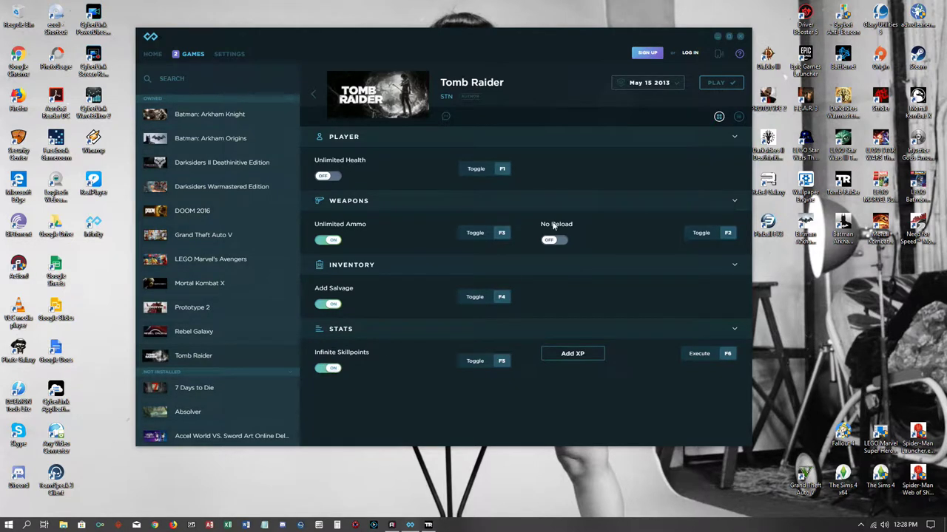
{"action": "key", "text": "alt+Tab"}
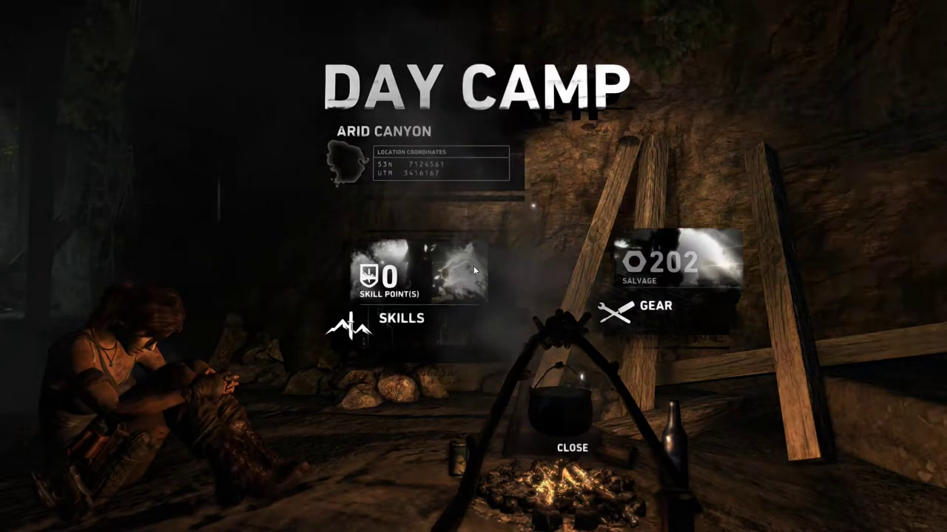
{"action": "key", "text": "Escape"}
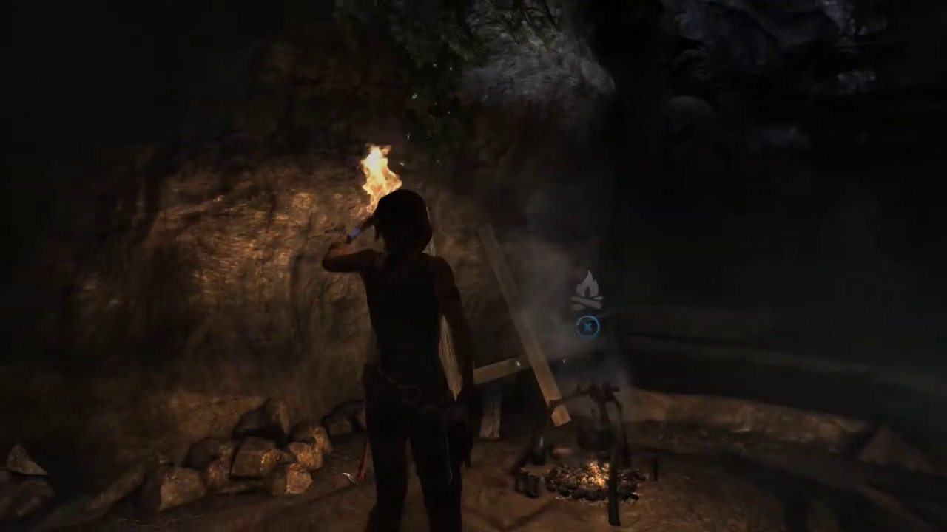
{"action": "key", "text": "e"}
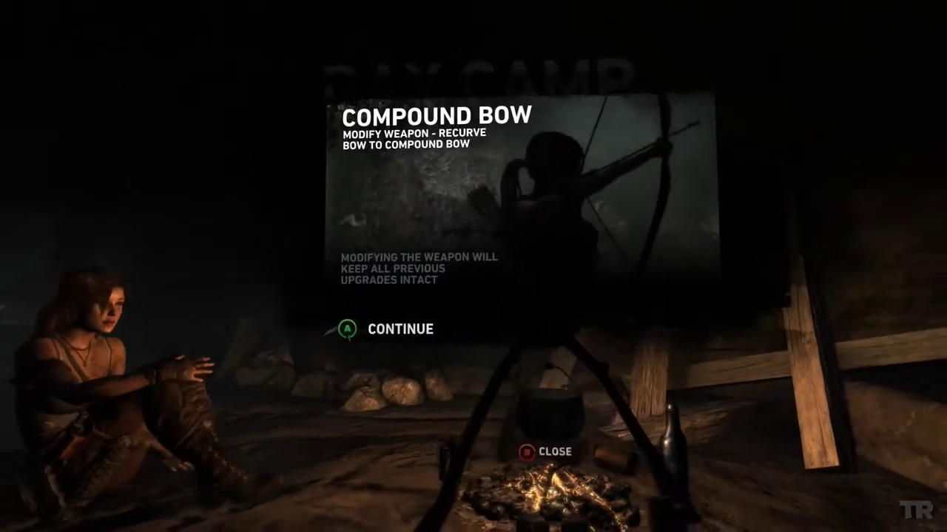
Step: Accept all offered weapon modifications, including the Compound Bow, Competition Bow, Magnum Pistol, Assault Rifle and Commando Rifle
{"action": "key", "text": "Return"}
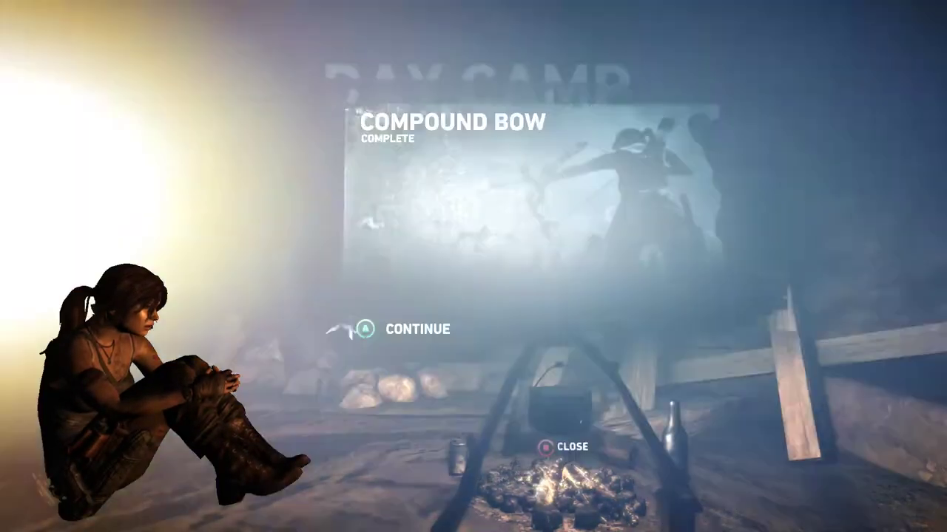
{"action": "key", "text": "Return"}
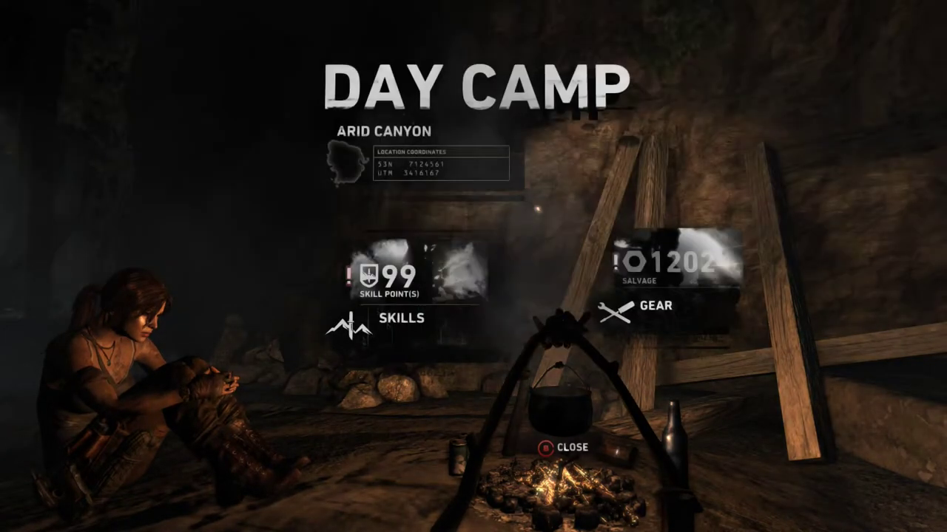
{"action": "key", "text": "Return"}
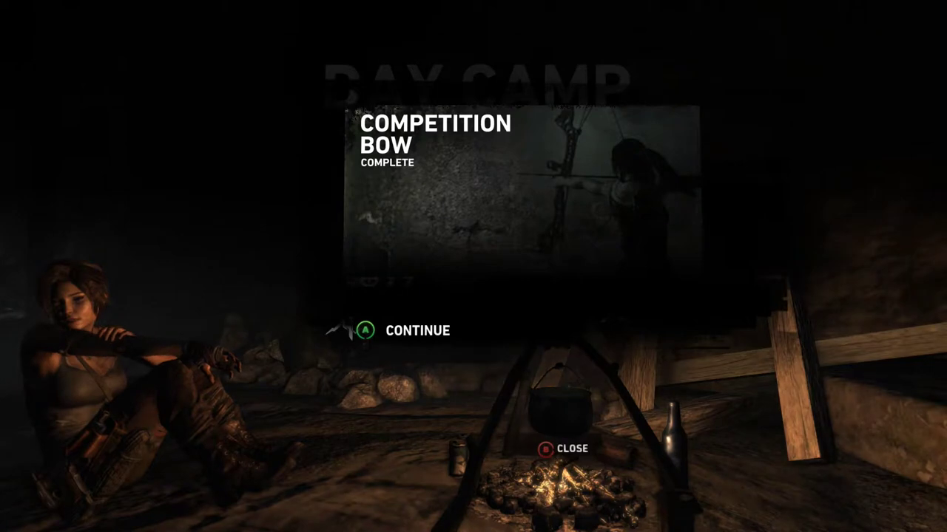
{"action": "key", "text": "Return"}
{"action": "key", "text": "Return"}
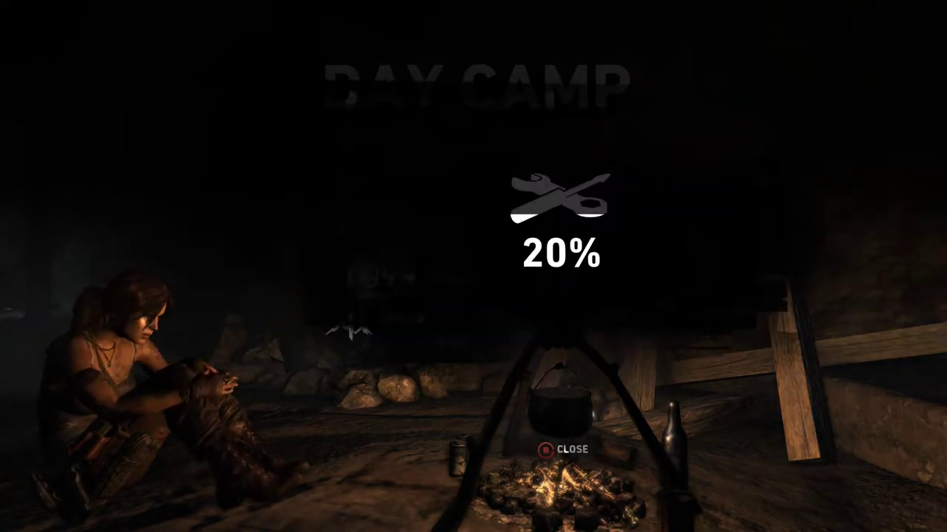
{"action": "key", "text": "Return"}
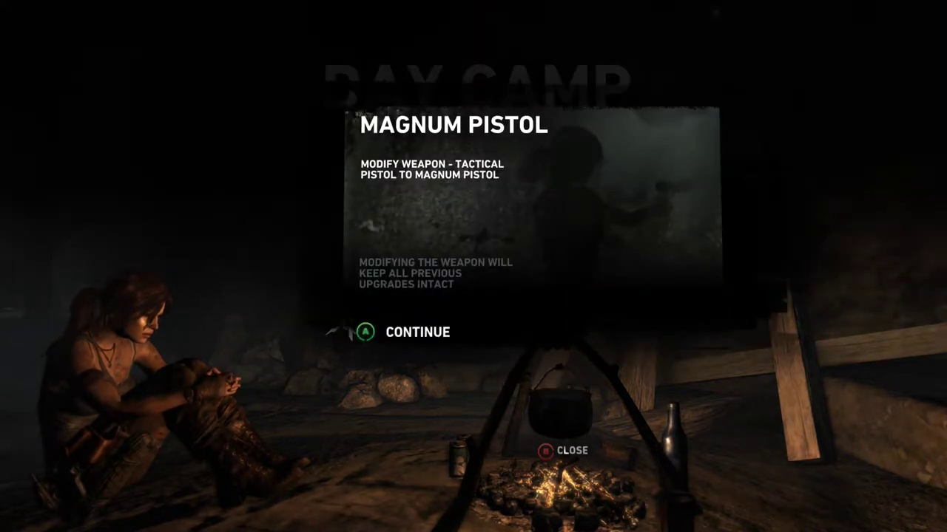
{"action": "key", "text": "Return"}
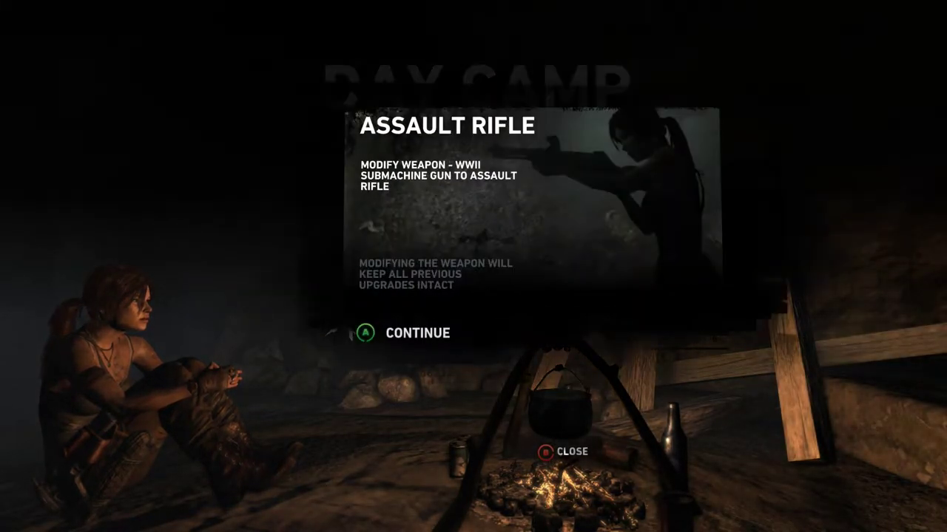
{"action": "key", "text": "Return"}
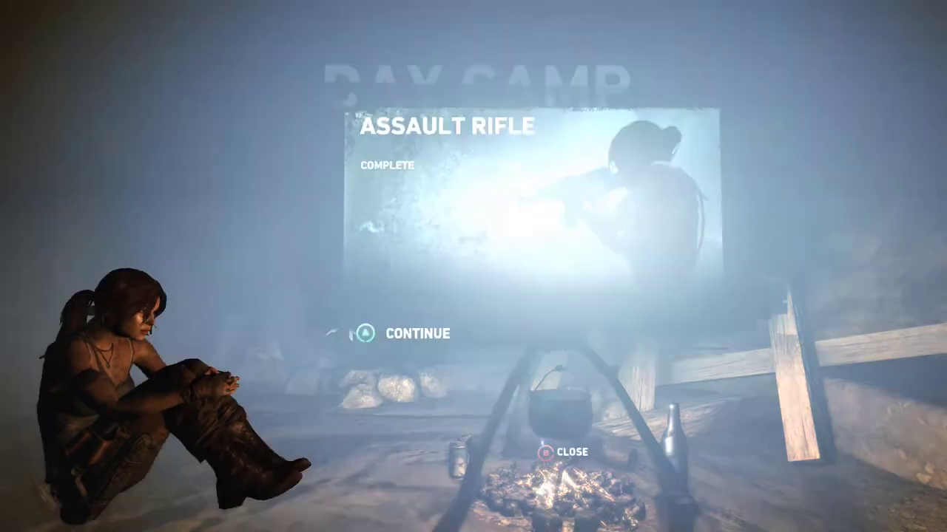
{"action": "key", "text": "Return"}
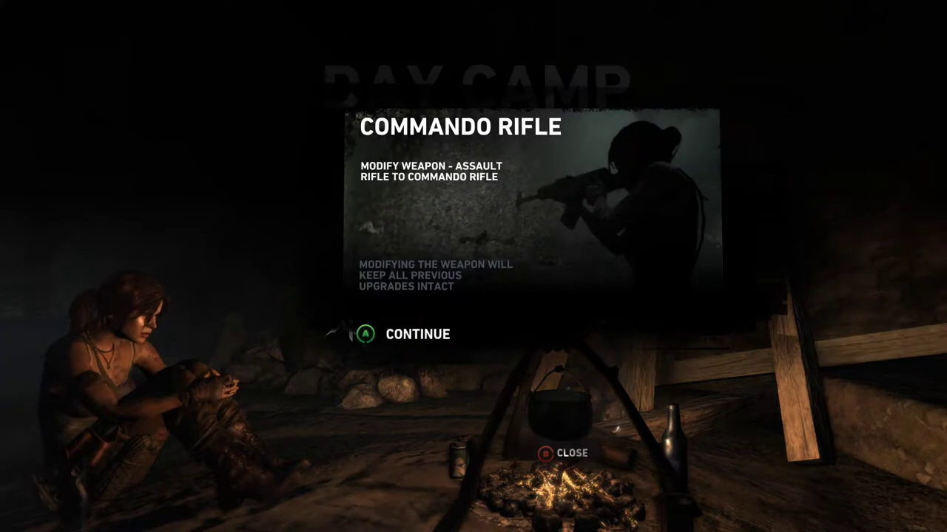
{"action": "key", "text": "Return"}
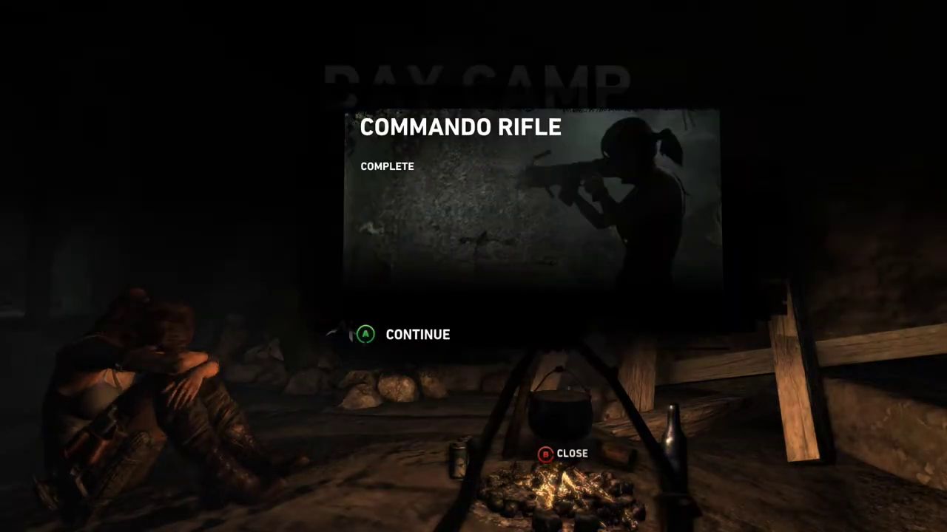
{"action": "key", "text": "Return"}
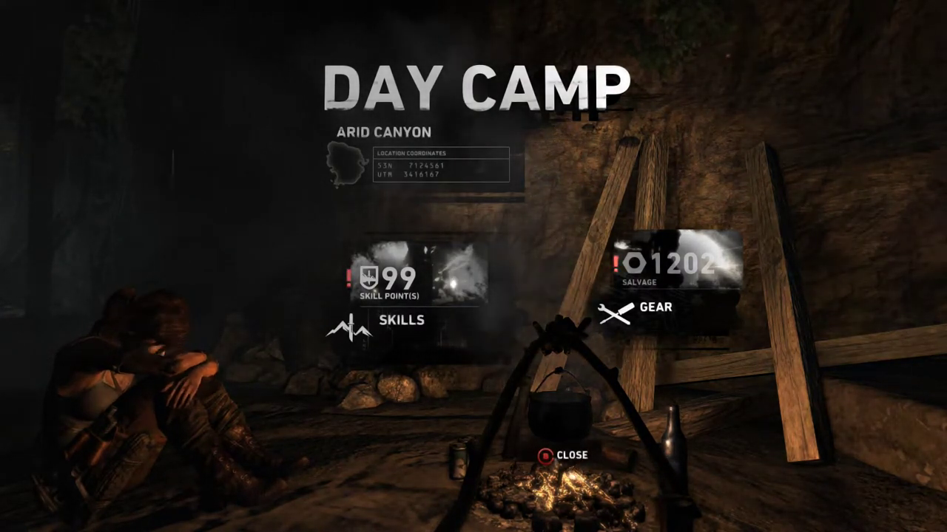
Step: Check the salvage under Gear at the Day Camp and open the Skills categories at Survivor Upgrades
{"action": "key", "text": "Right"}
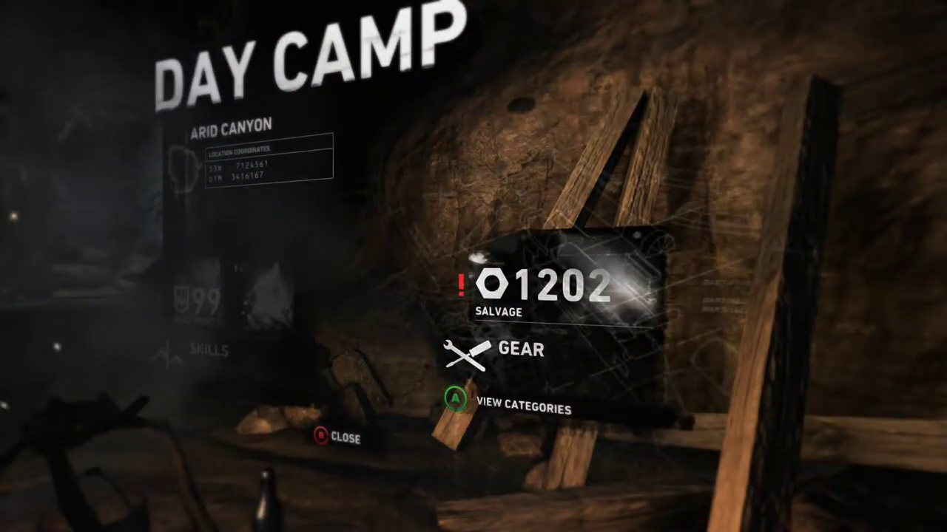
{"action": "key", "text": "Left"}
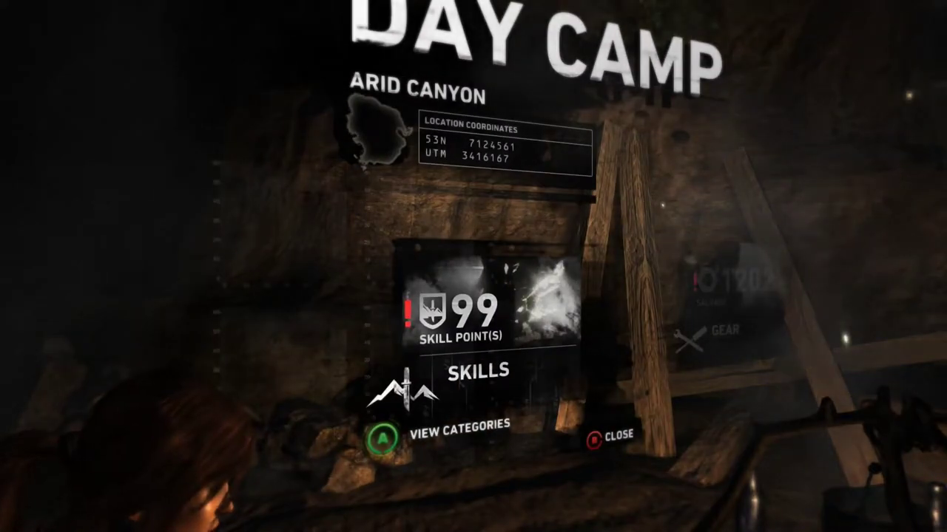
{"action": "key", "text": "Return"}
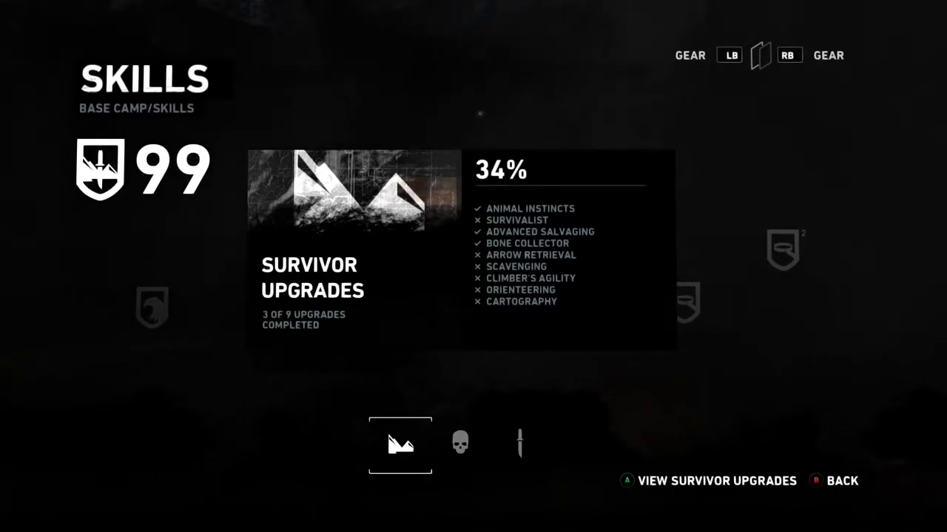
Step: Open the Survivor upgrades and master the Survivalist skill
{"action": "key", "text": "Return"}
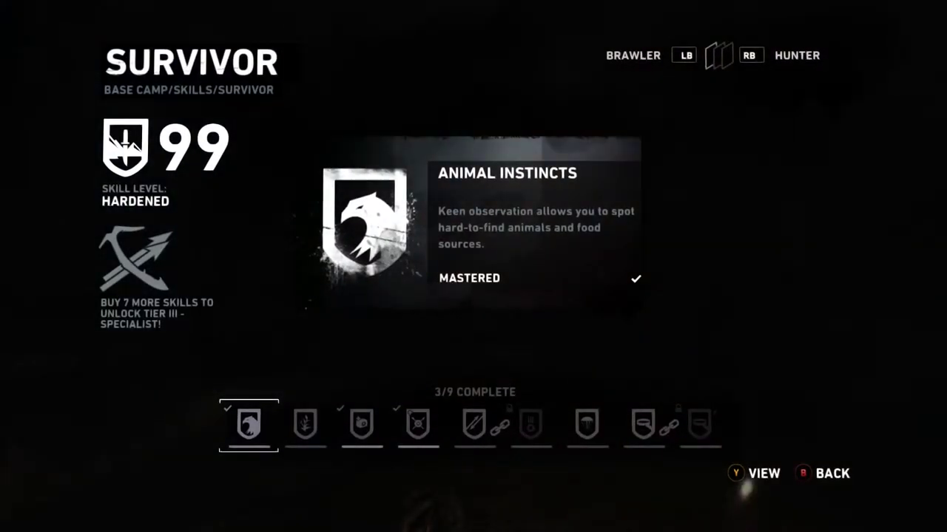
{"action": "key", "text": "Right"}
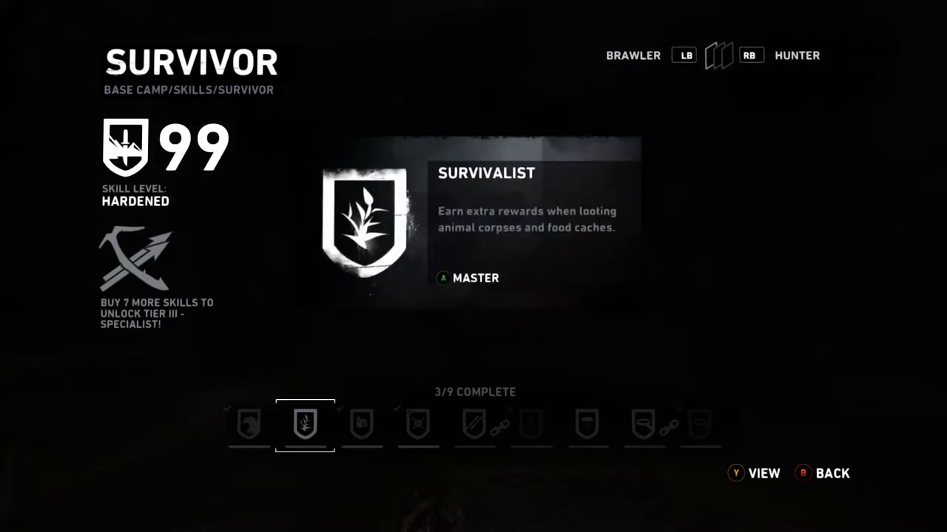
{"action": "key", "text": "Left"}
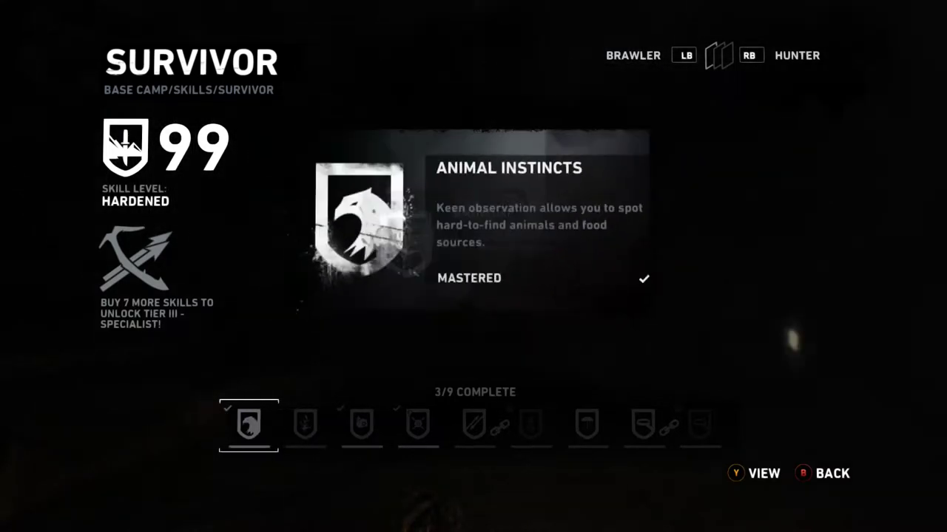
{"action": "key", "text": "Right"}
{"action": "key", "text": "Return"}
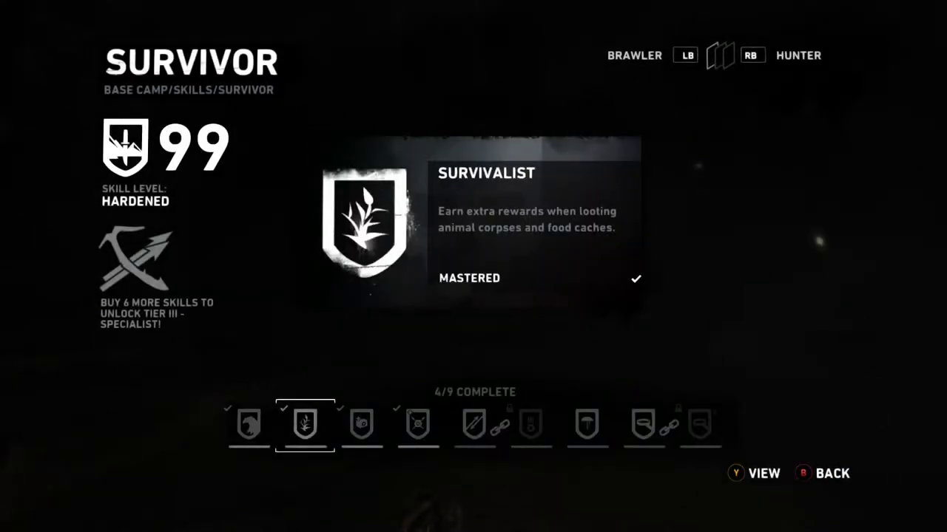
Step: Master the Arrow Retrieval skill and the linked Scavenging skill in the Survivor upgrades
{"action": "key", "text": "Right"}
{"action": "key", "text": "Right"}
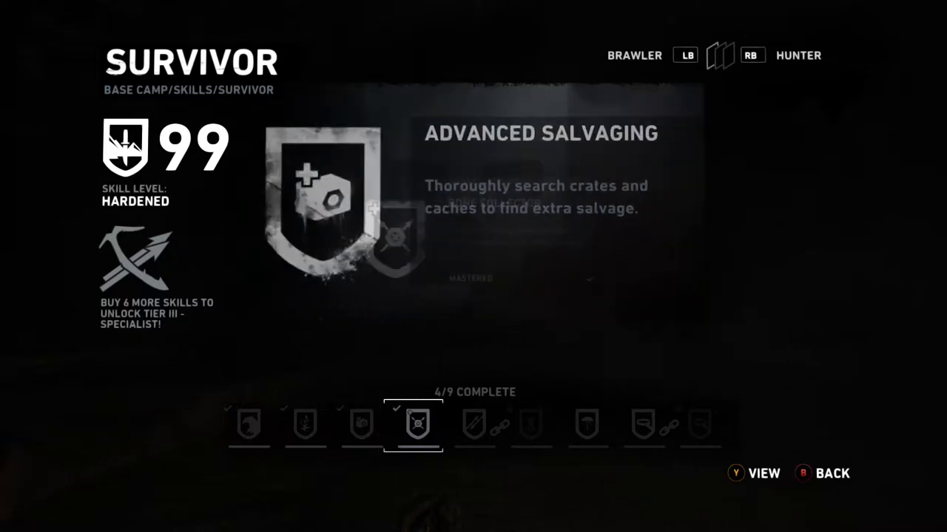
{"action": "key", "text": "Right"}
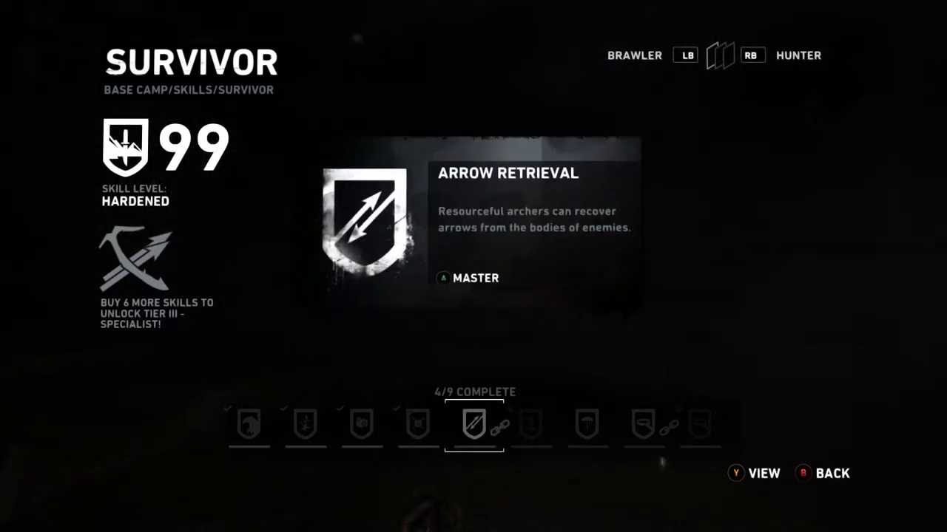
{"action": "key", "text": "Return"}
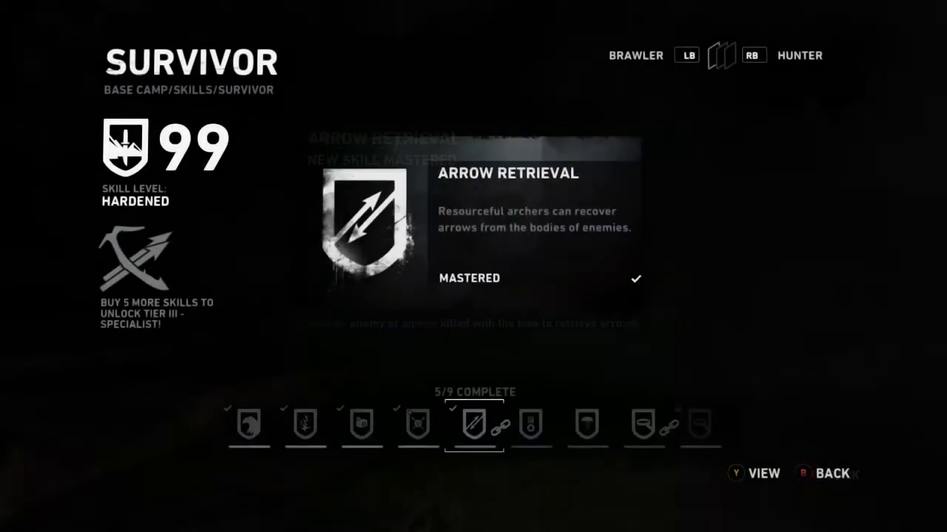
{"action": "key", "text": "Right"}
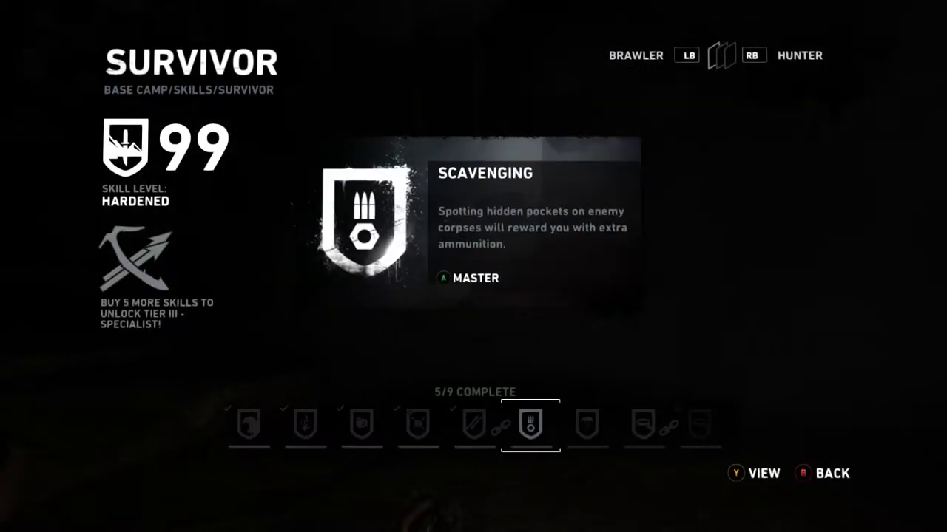
{"action": "key", "text": "Return"}
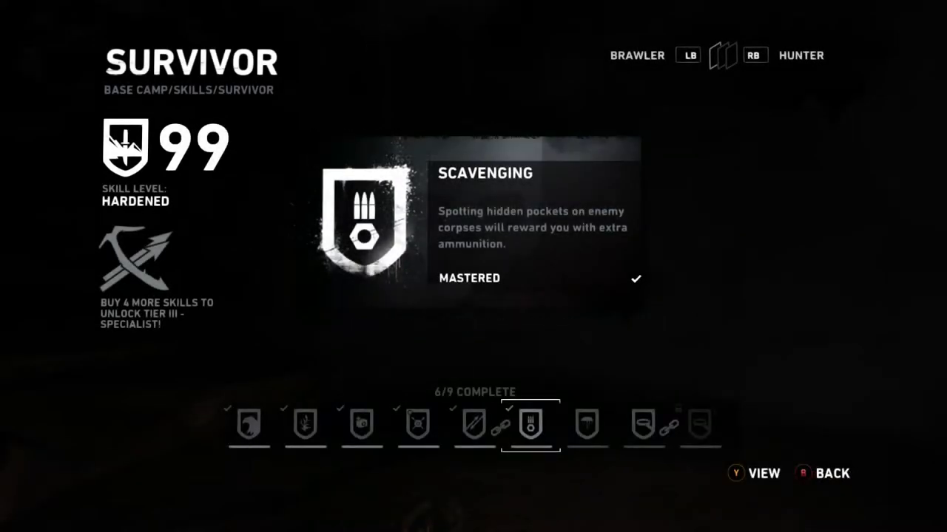
Step: Master the Climber's Agility skill and select the Orienteering skill in the Survivor upgrades
{"action": "key", "text": "Right"}
{"action": "key", "text": "Return"}
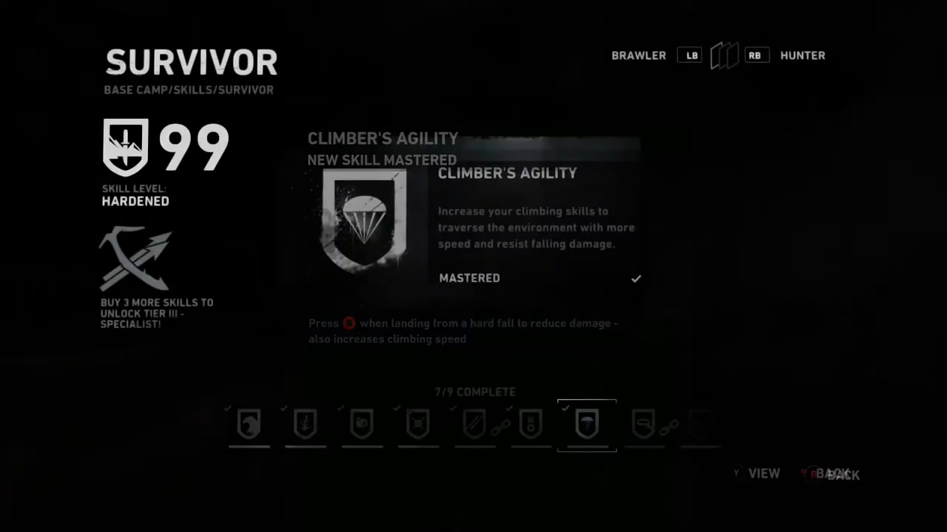
{"action": "key", "text": "Right"}
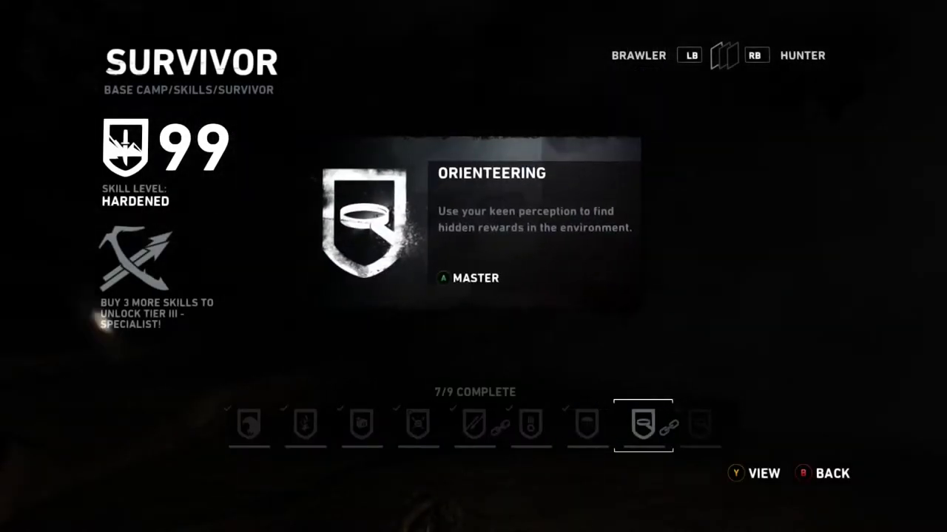